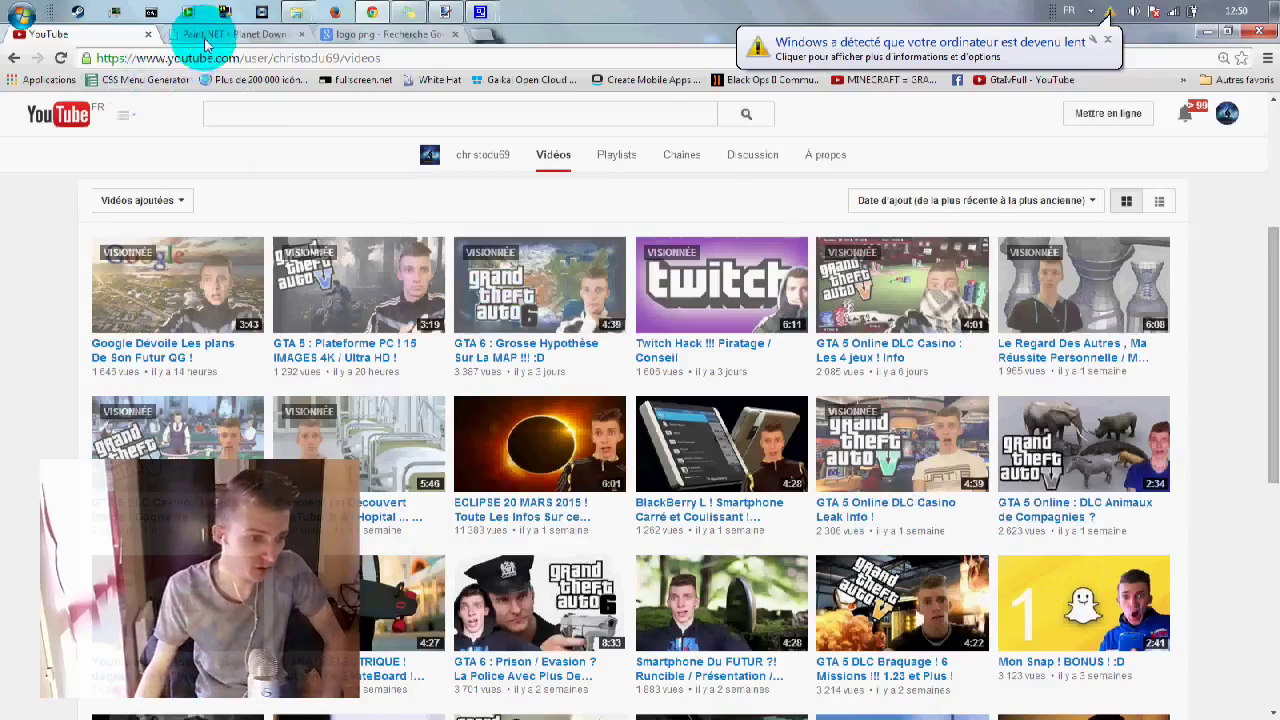
# Look over the Paint.NET download page in the browser and the blank canvas in the Paint.NET editor.
pyautogui.click(214, 34)
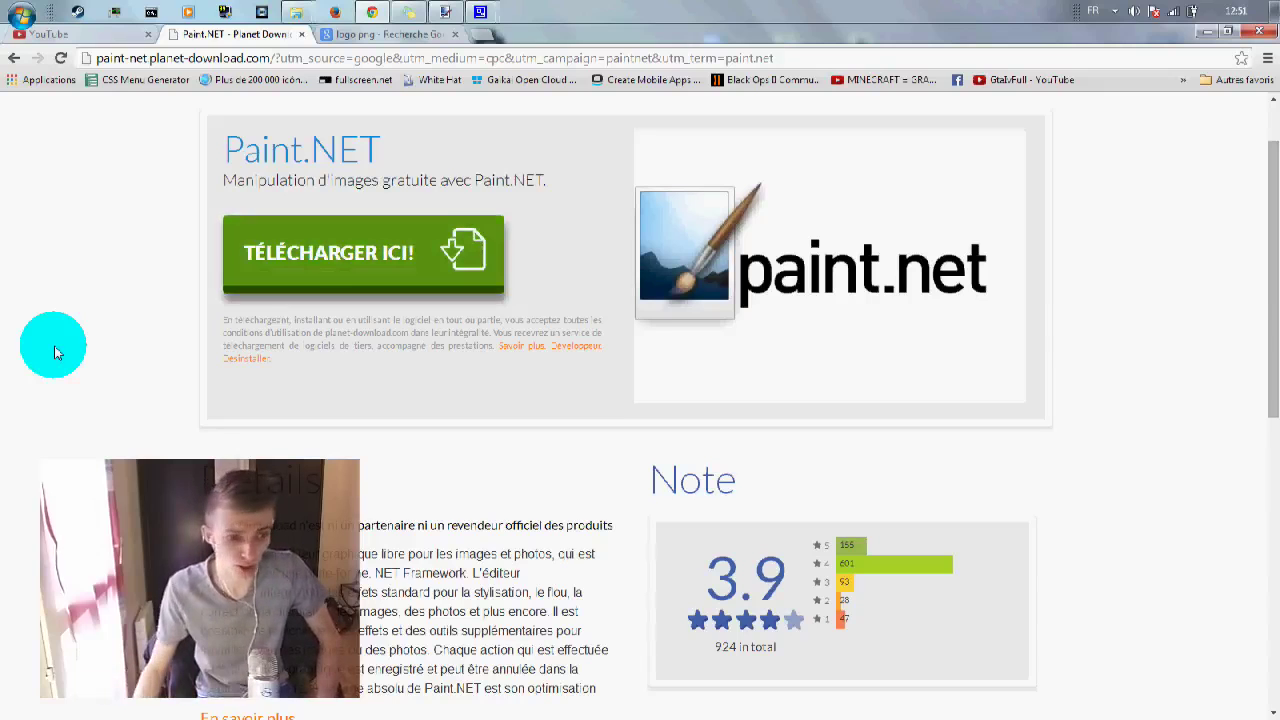
pyautogui.click(425, 10)
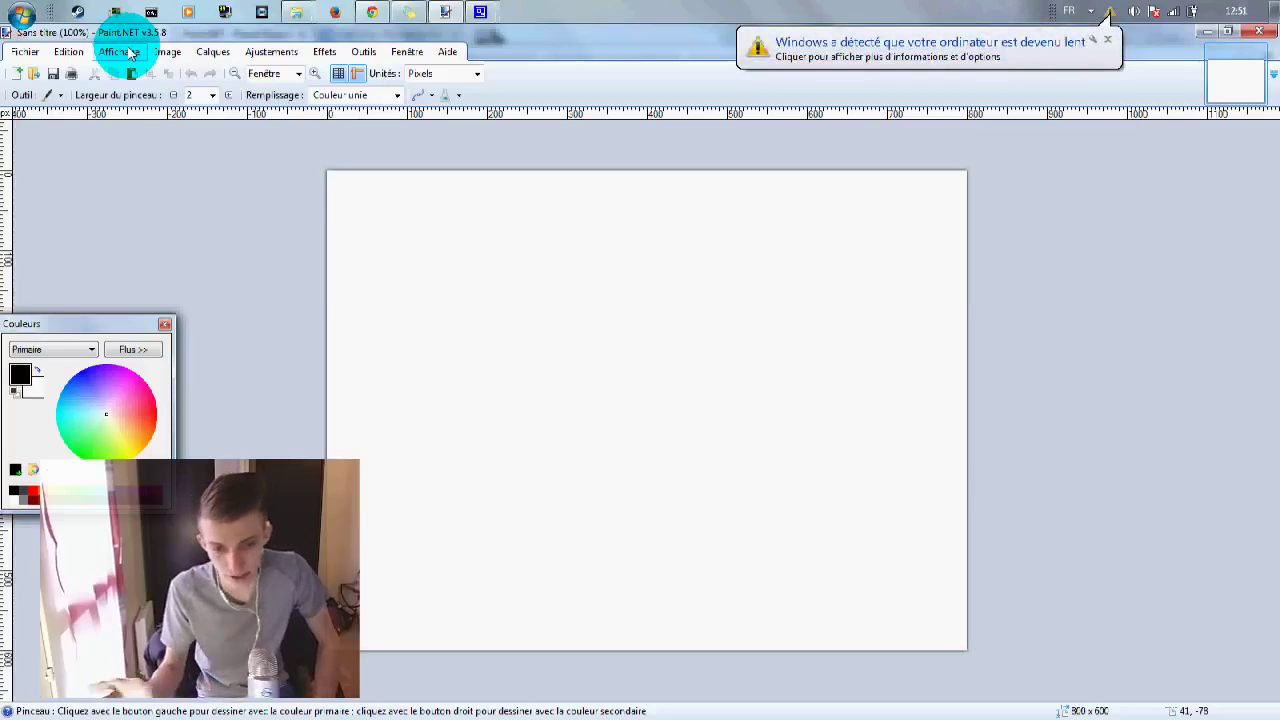
pyautogui.click(1107, 39)
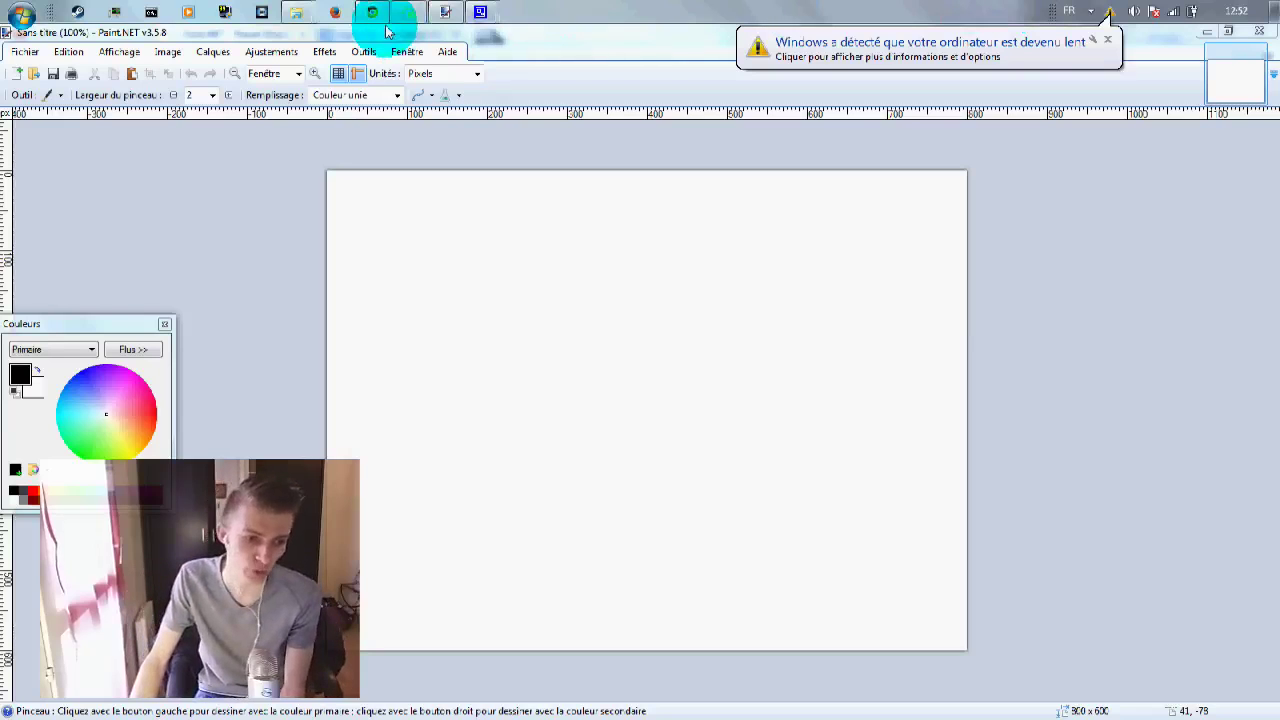
pyautogui.moveTo(380, 19)
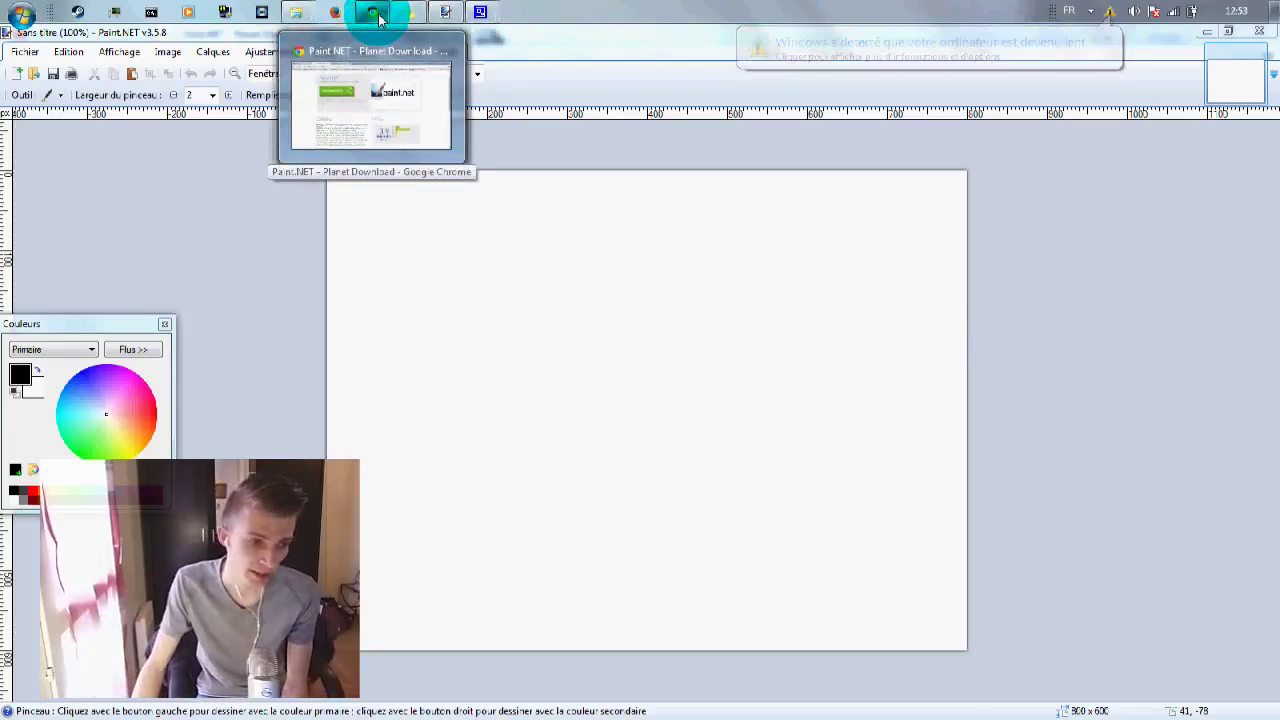
pyautogui.click(380, 19)
pyautogui.scroll(-3, 334, 163)
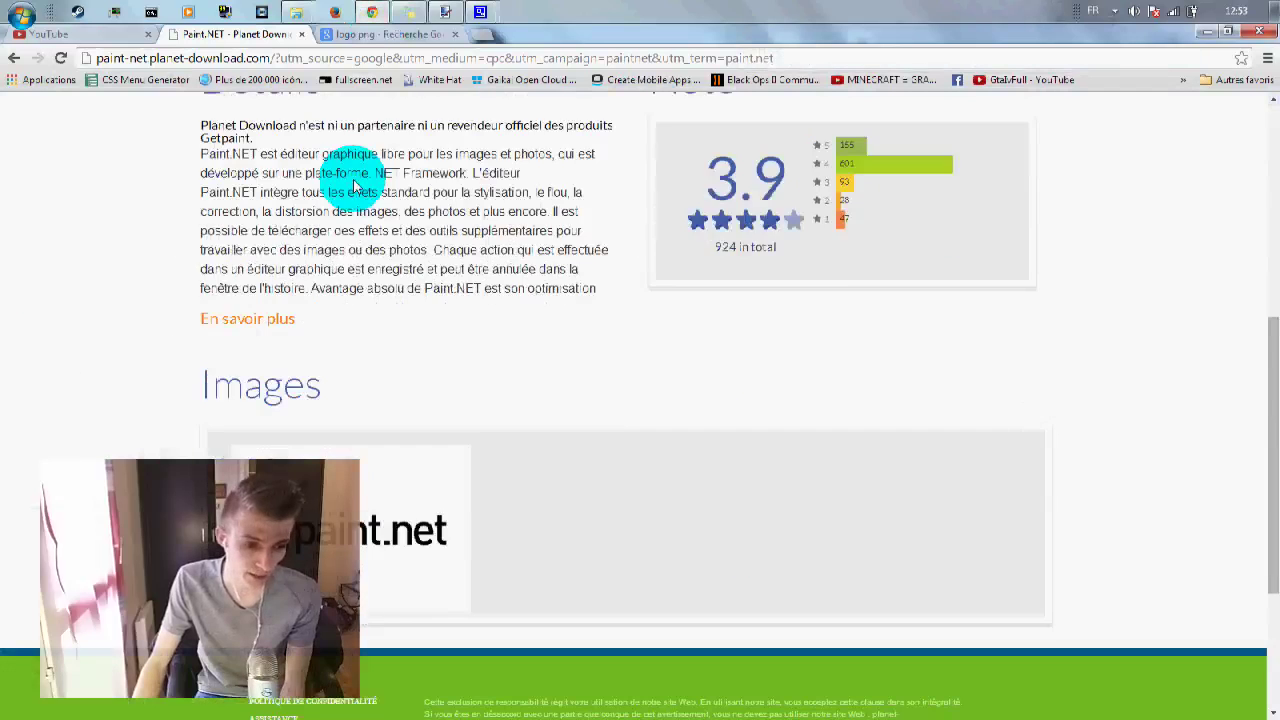
pyautogui.scroll(5, 350, 180)
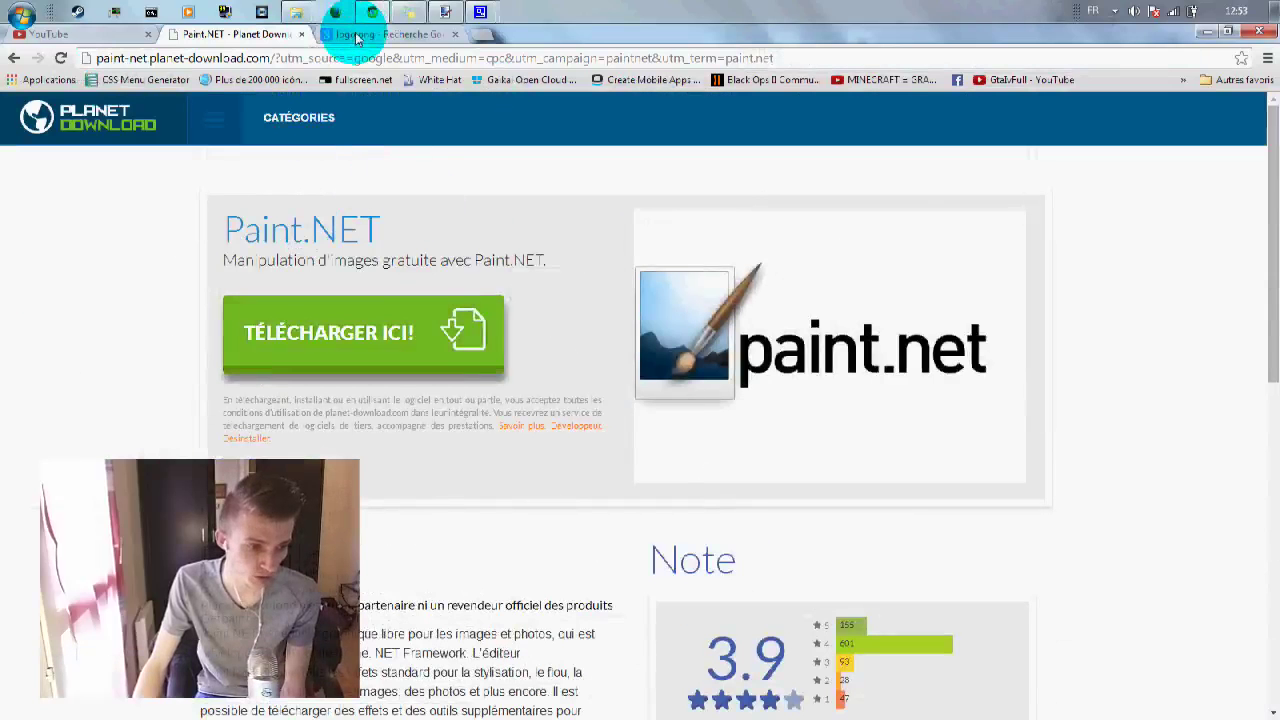
# Search Google Images for "voiture png" in place of the logo search.
pyautogui.click(380, 34)
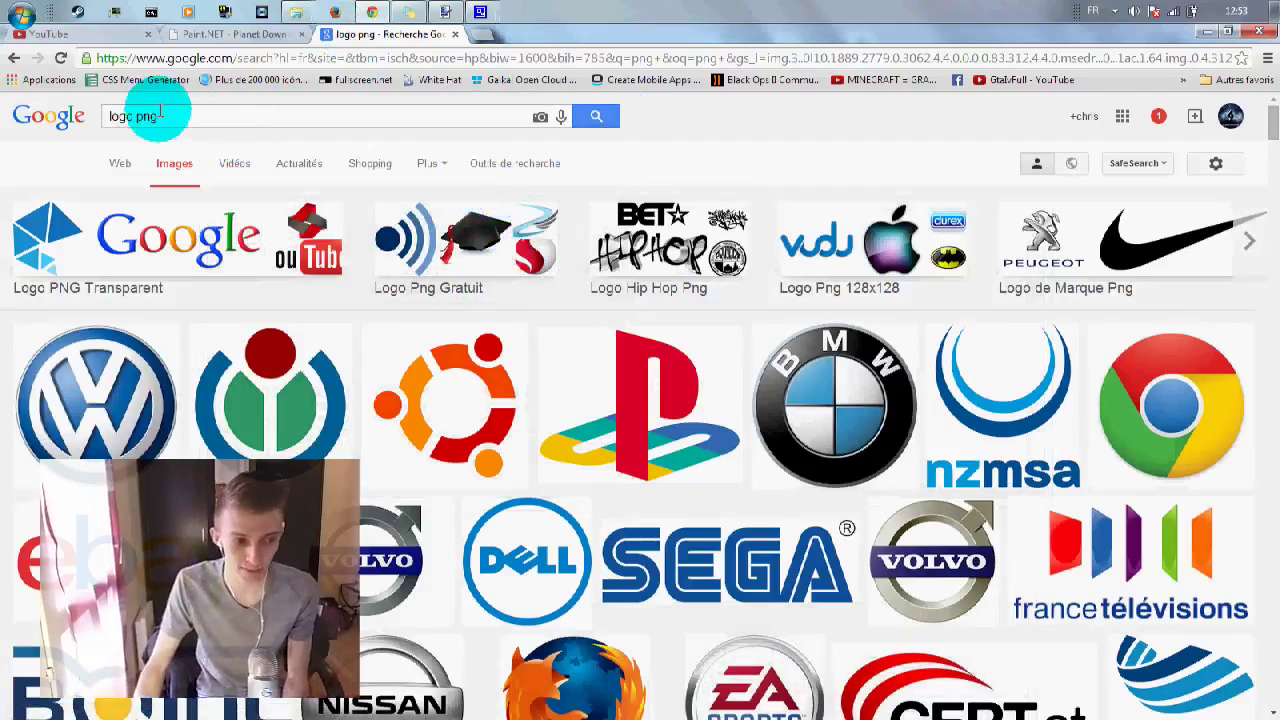
pyautogui.doubleClick(124, 117)
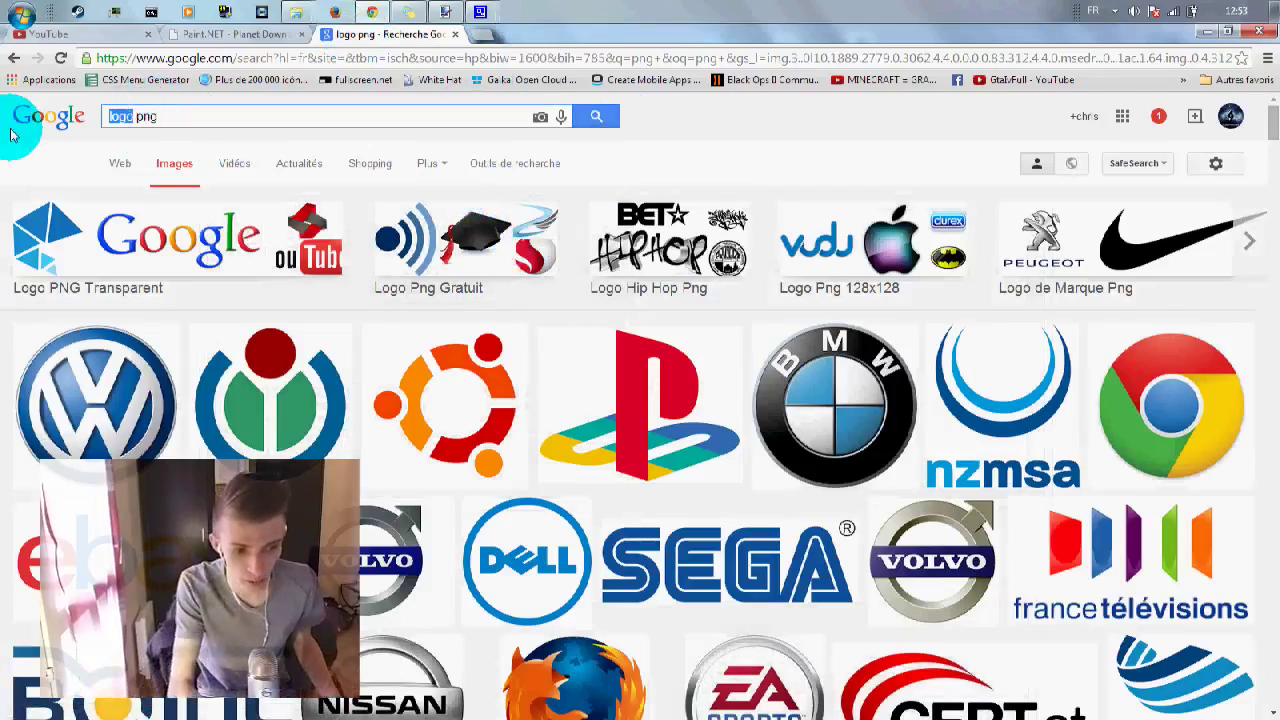
pyautogui.write('voiture')
pyautogui.press('Return')
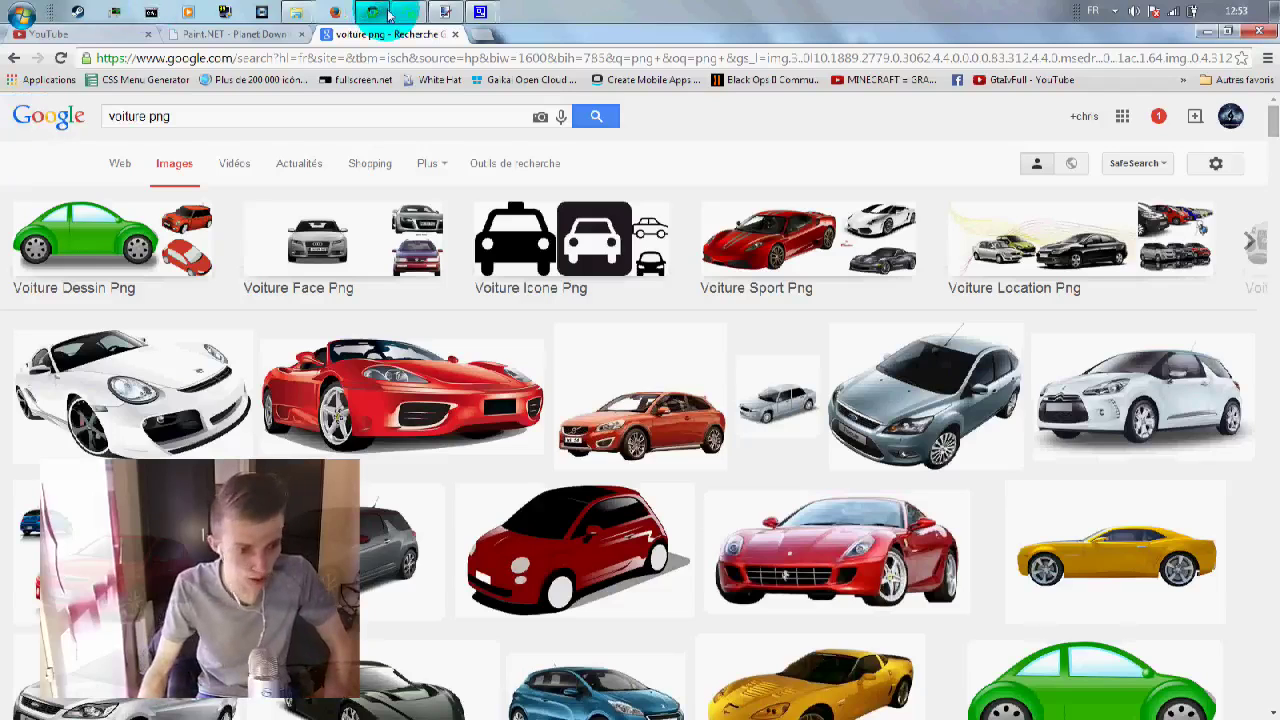
# View the car image results and the YouTube channel's video thumbnails, and return to Paint.NET.
pyautogui.click(420, 14)
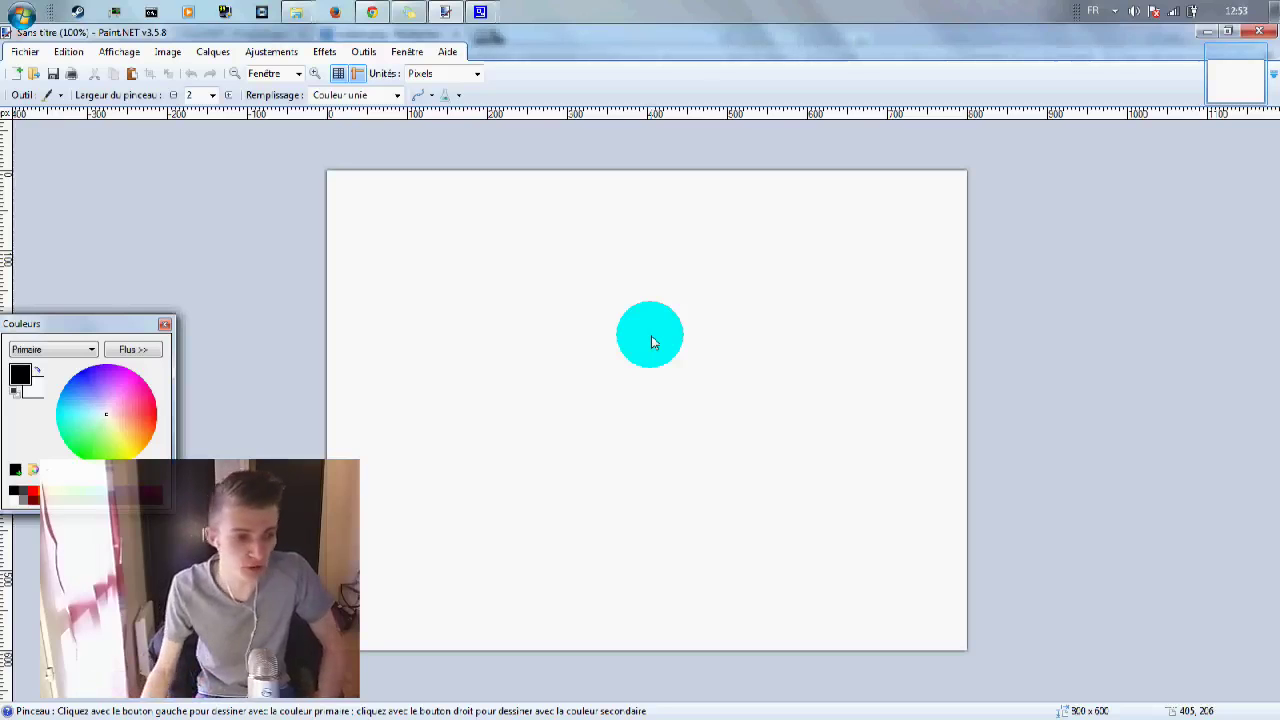
pyautogui.click(374, 11)
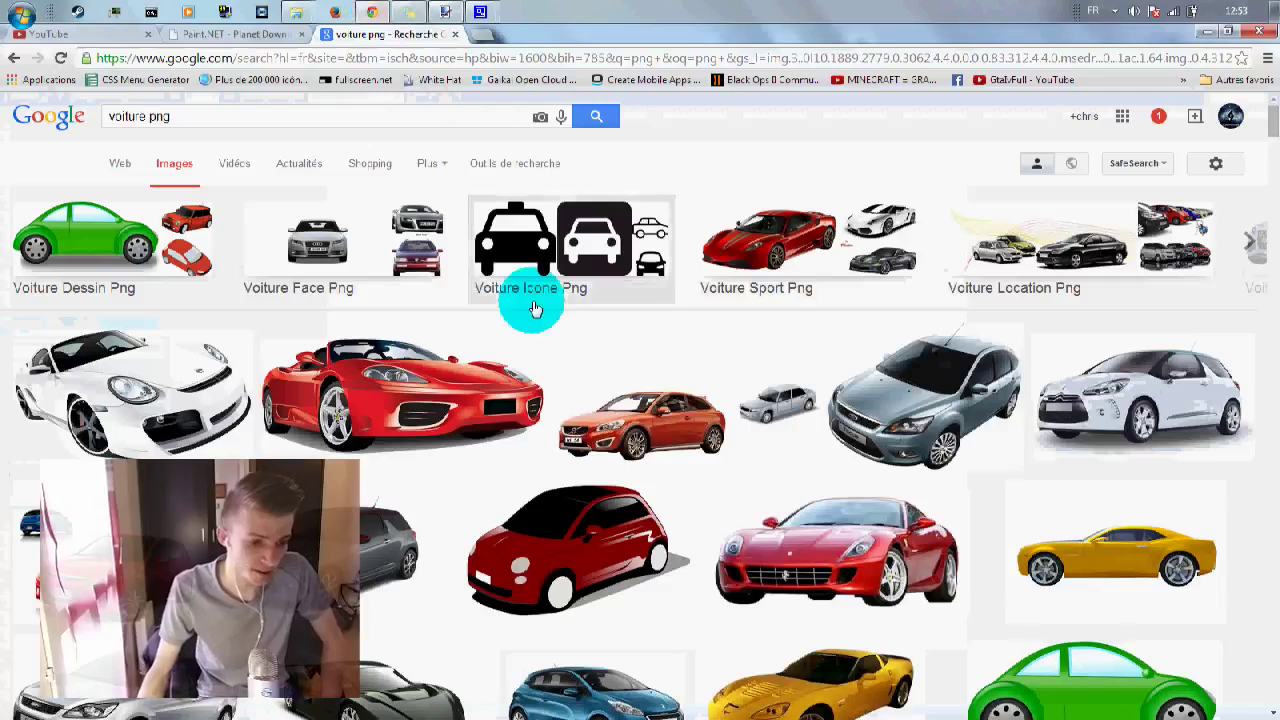
pyautogui.click(118, 33)
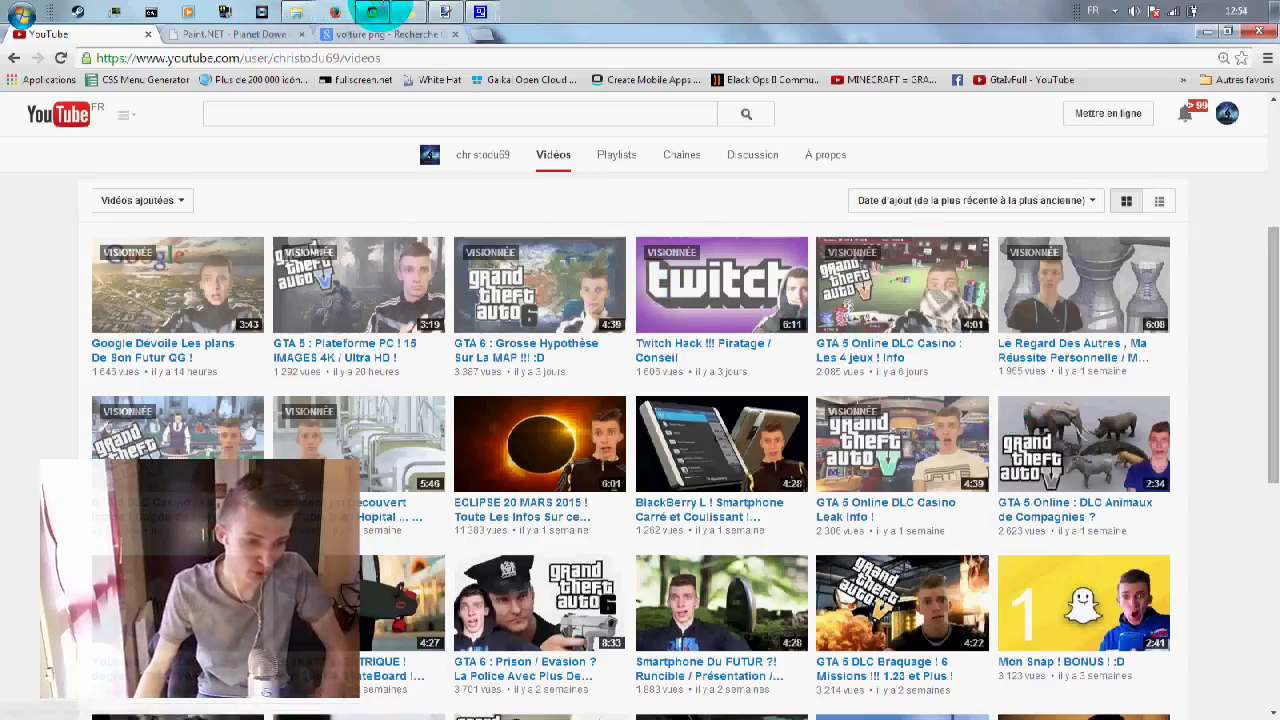
pyautogui.moveTo(445, 12)
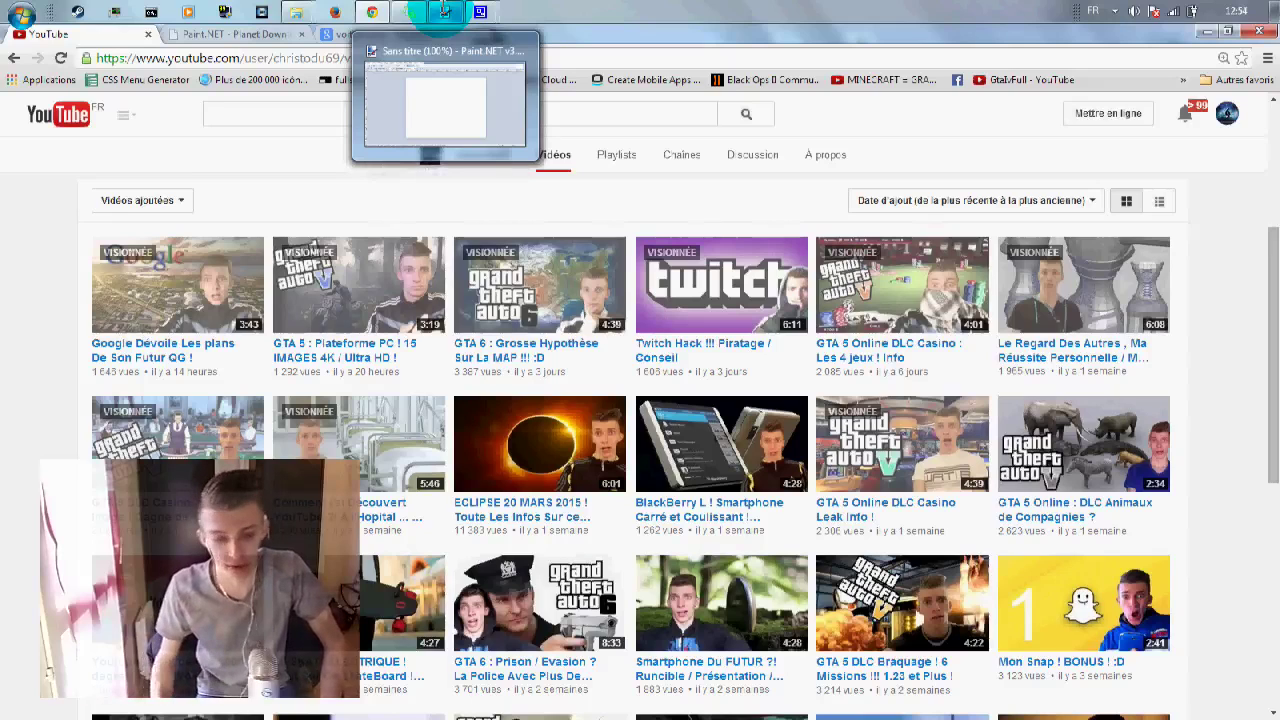
pyautogui.click(418, 12)
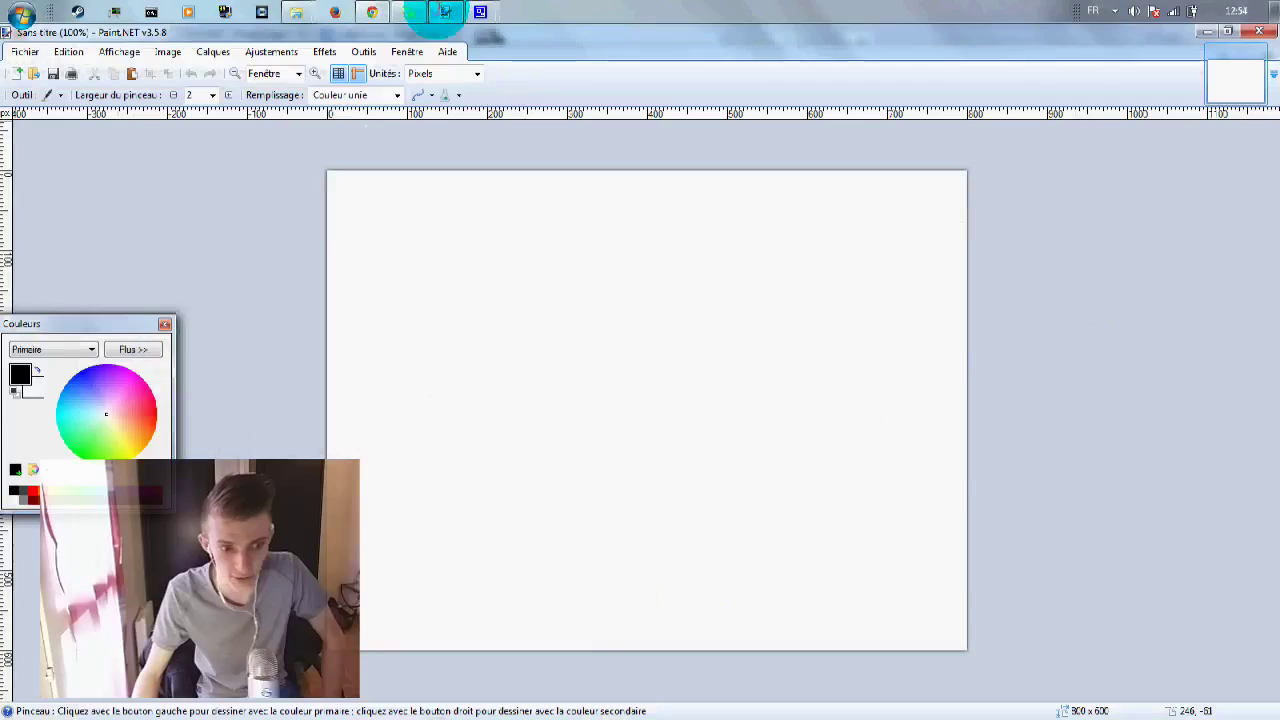
# Bring up the Miniature folder and restore its window to a smaller size over the Paint.NET canvas.
pyautogui.moveTo(296, 12)
pyautogui.click(409, 123)
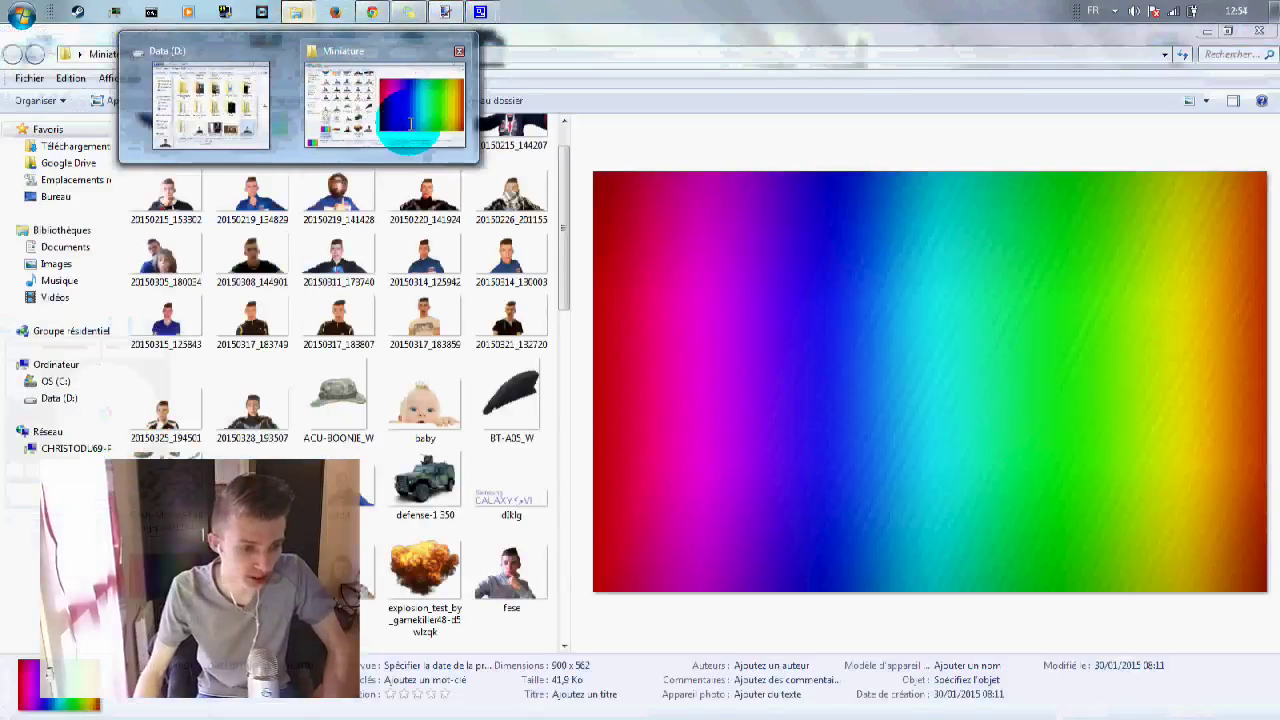
pyautogui.moveTo(739, 35)
pyautogui.mouseDown()
pyautogui.moveTo(851, 94)
pyautogui.moveTo(908, 94)
pyautogui.mouseUp()
pyautogui.moveTo(1160, 220); pyautogui.dragTo(1161, 208)
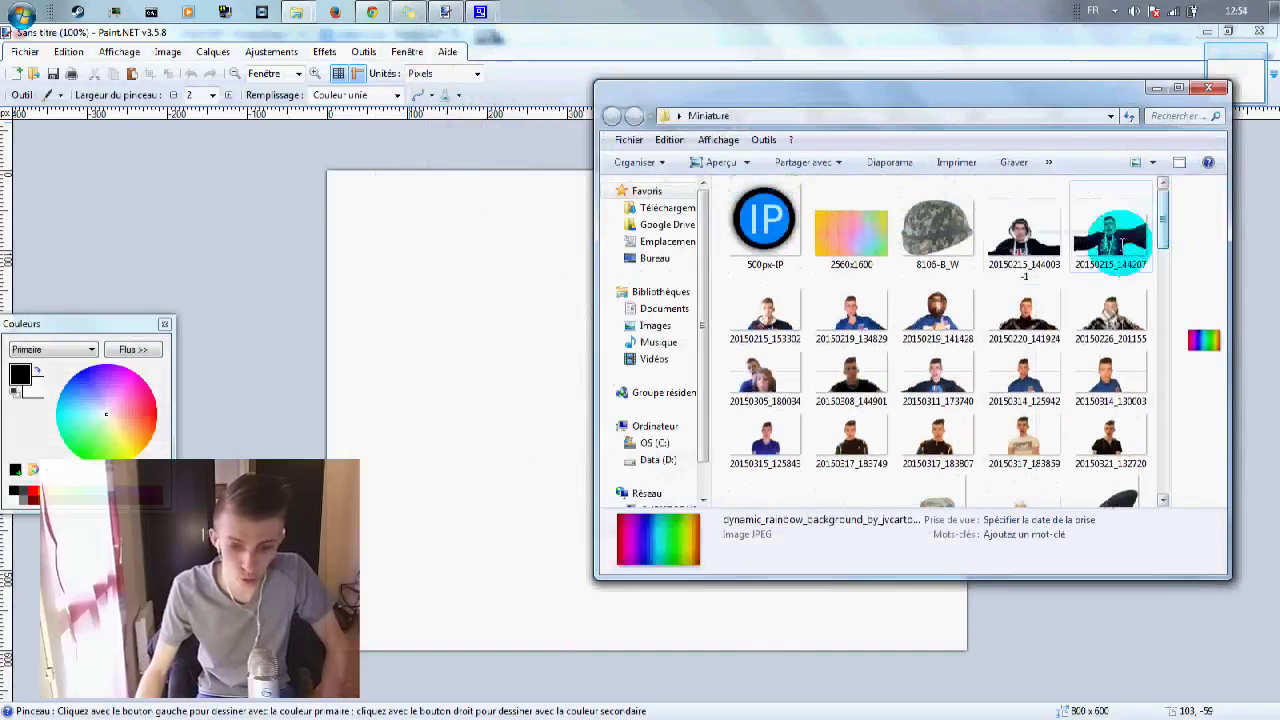
# Browse the Miniature folder's cut-out portraits, object PNGs and rainbow-coloured background images.
pyautogui.click(1024, 232)
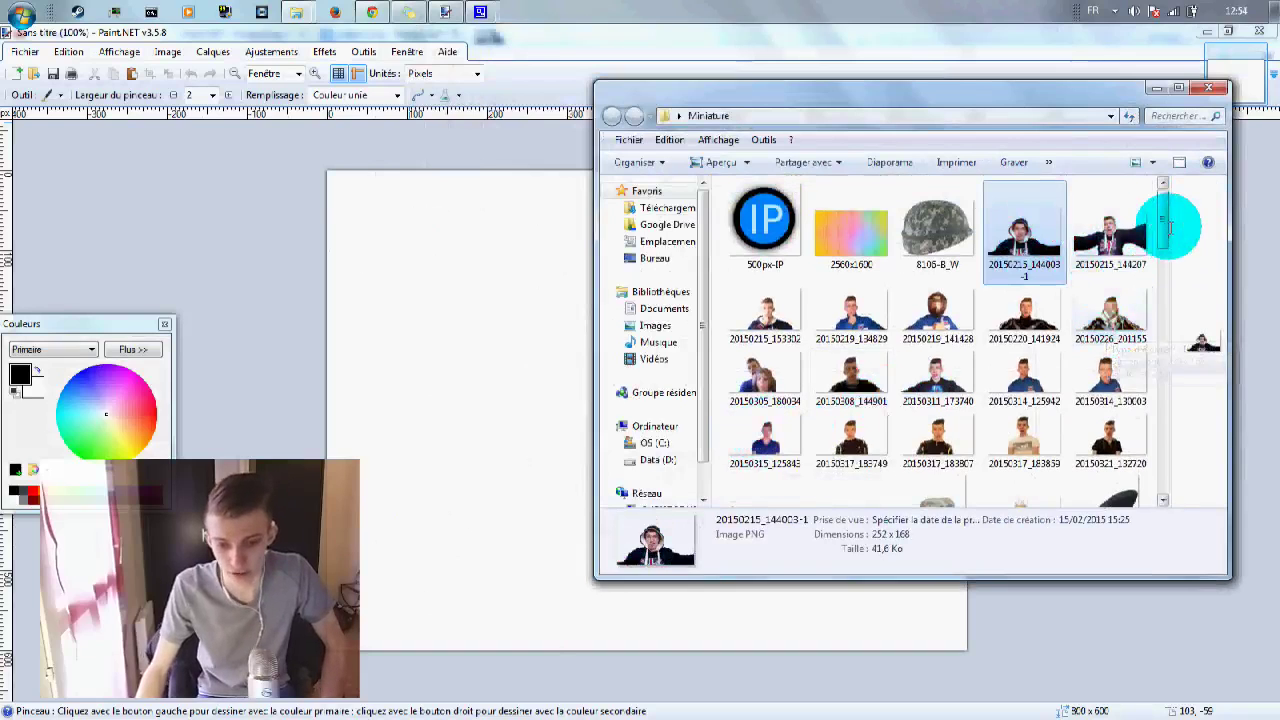
pyautogui.moveTo(1163, 205); pyautogui.dragTo(1166, 286)
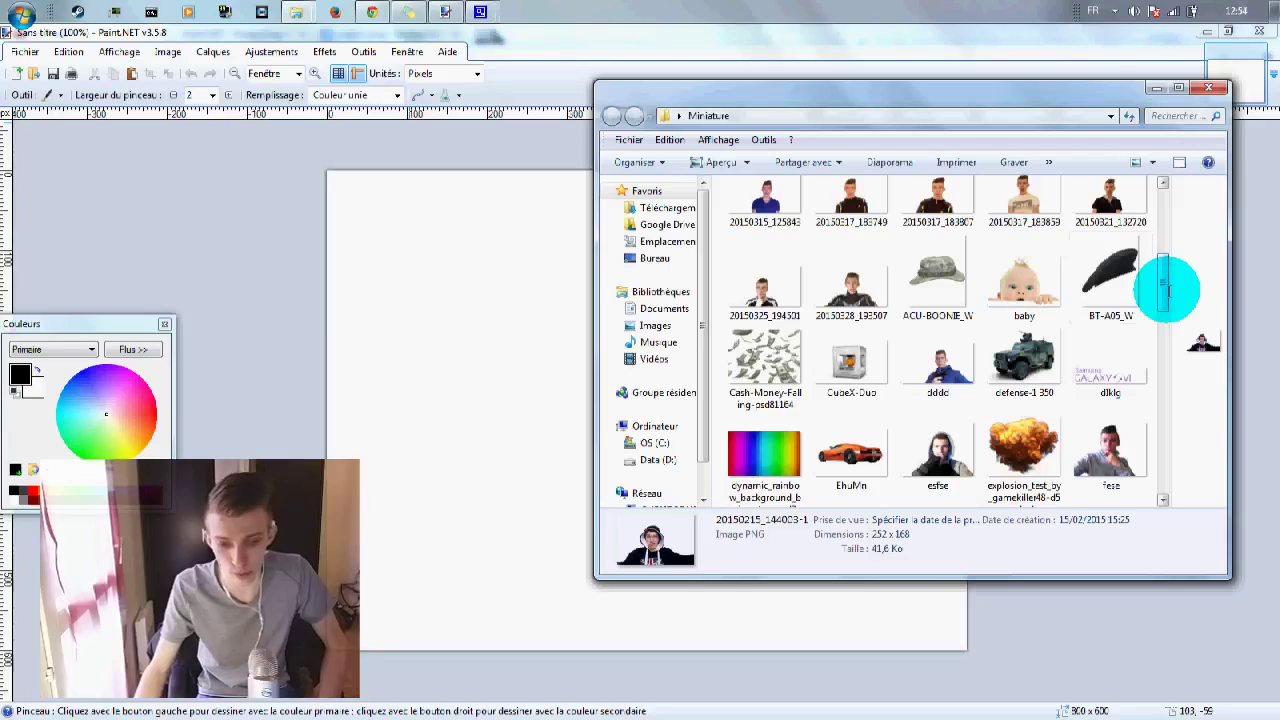
pyautogui.click(880, 287)
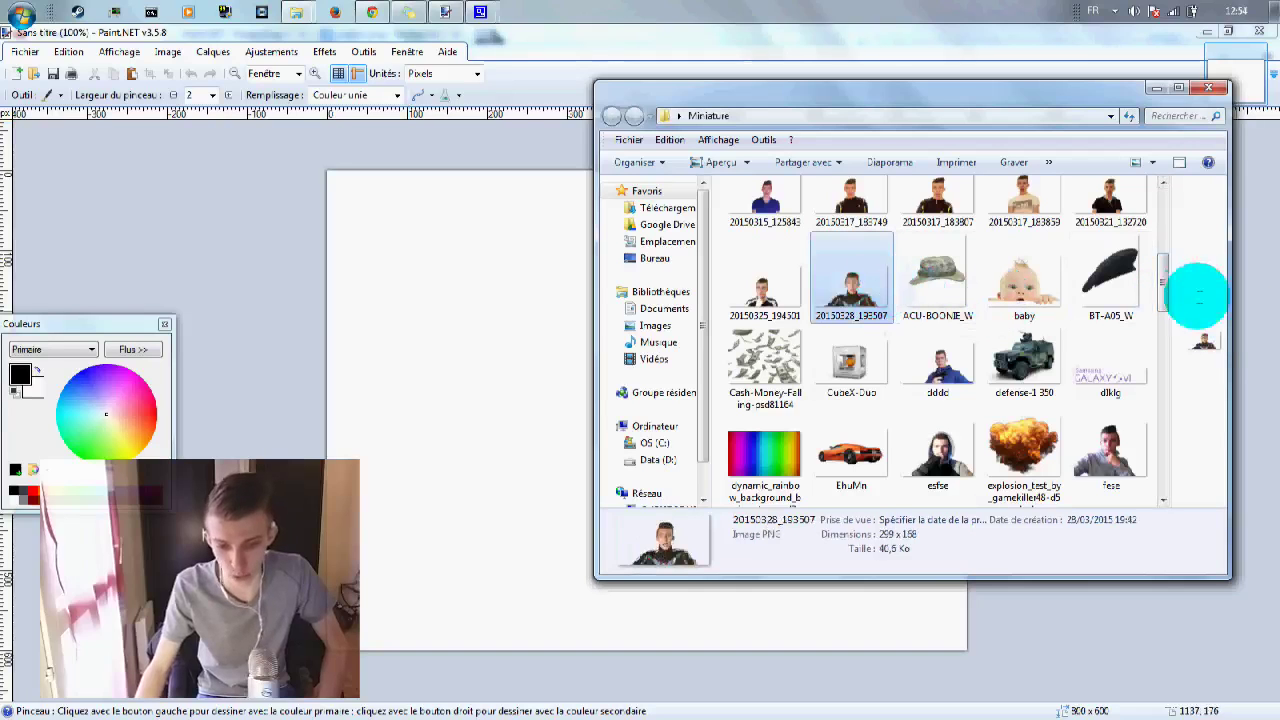
pyautogui.moveTo(1160, 280); pyautogui.dragTo(1150, 402)
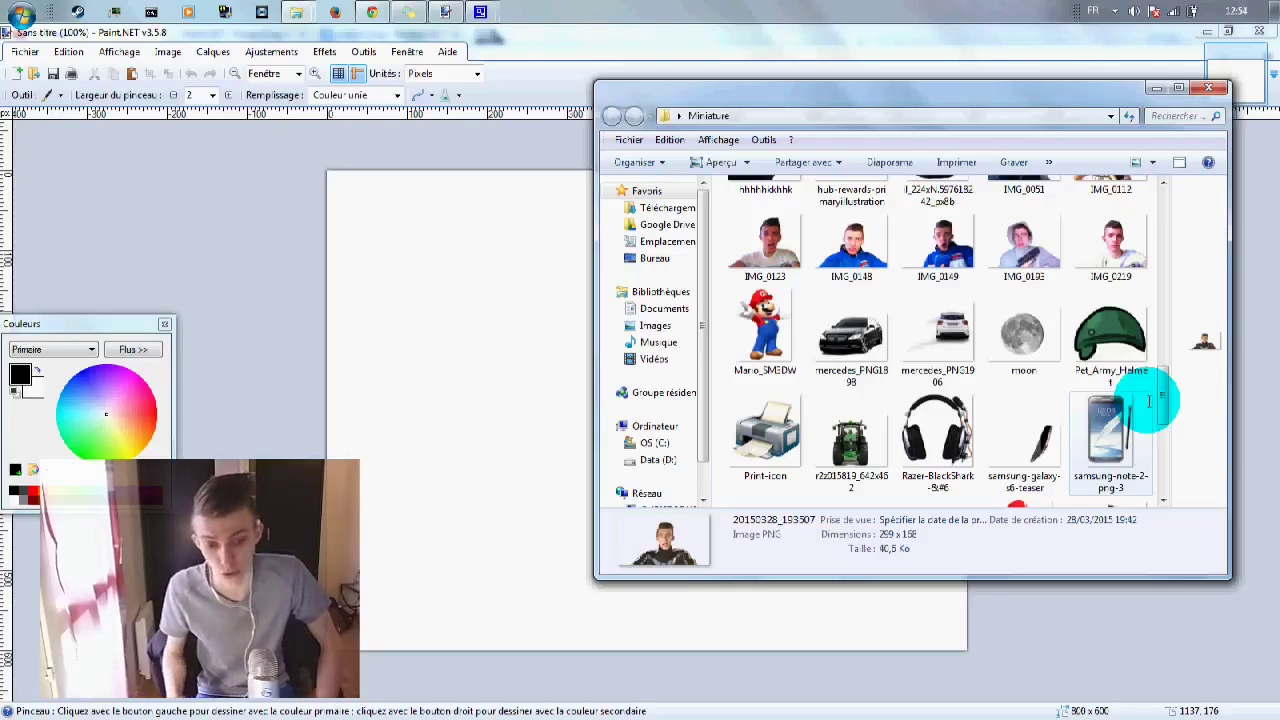
pyautogui.scroll(10, 1075, 390)
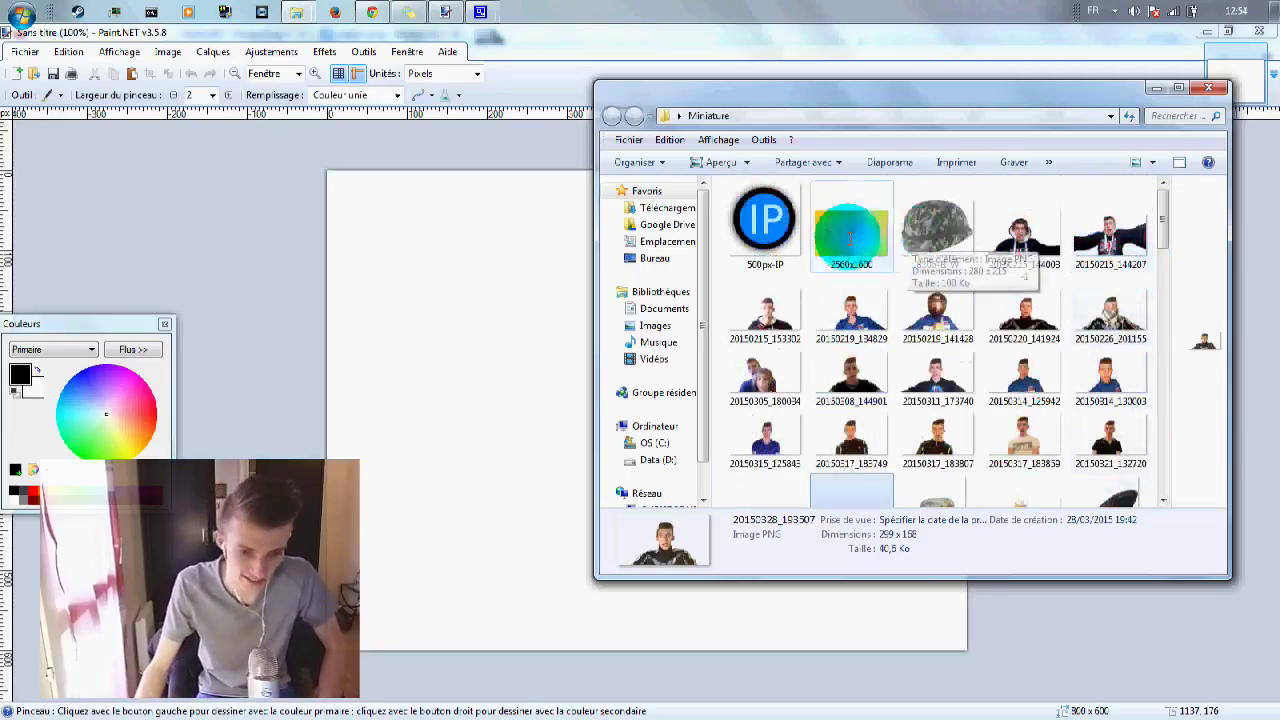
pyautogui.scroll(-3, 900, 250)
pyautogui.scroll(3, 940, 260)
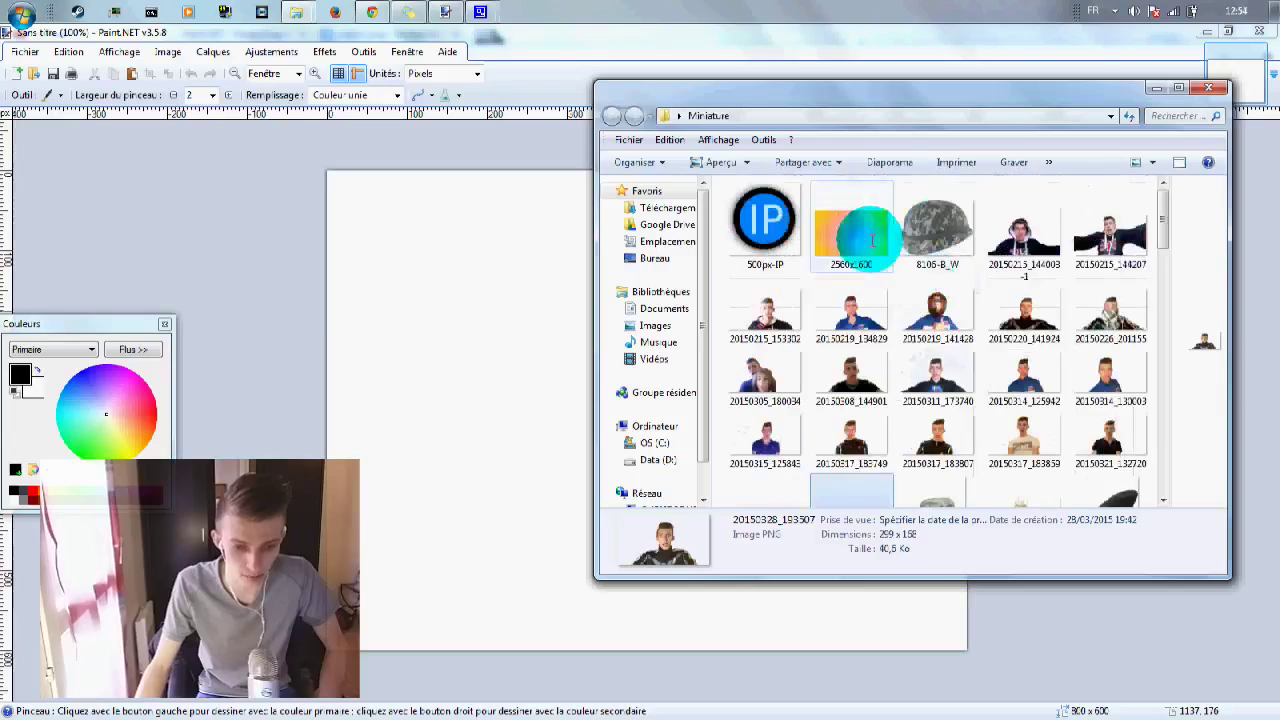
pyautogui.click(870, 232)
pyautogui.scroll(-10, 1000, 270)
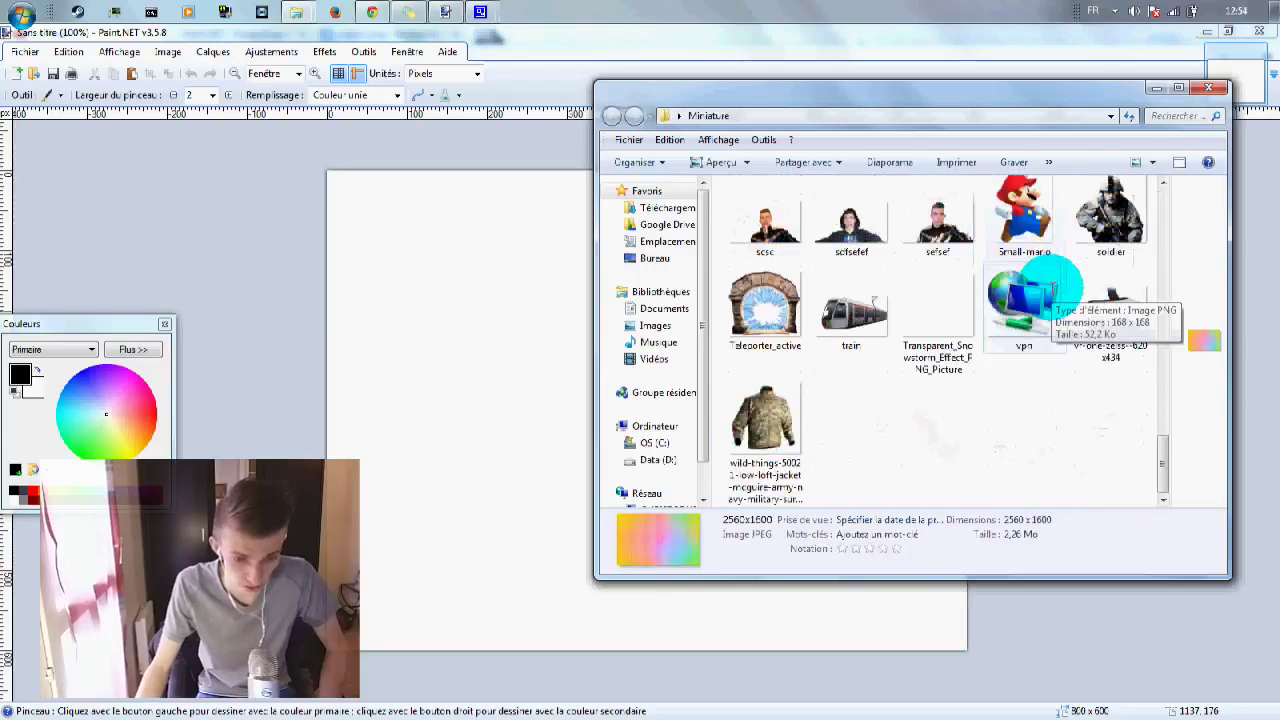
pyautogui.scroll(10, 1043, 286)
pyautogui.scroll(-5, 857, 306)
pyautogui.click(762, 305)
# Open the 2560x1600 background image from the Miniature folder in Paint.NET.
pyautogui.scroll(2, 1110, 310)
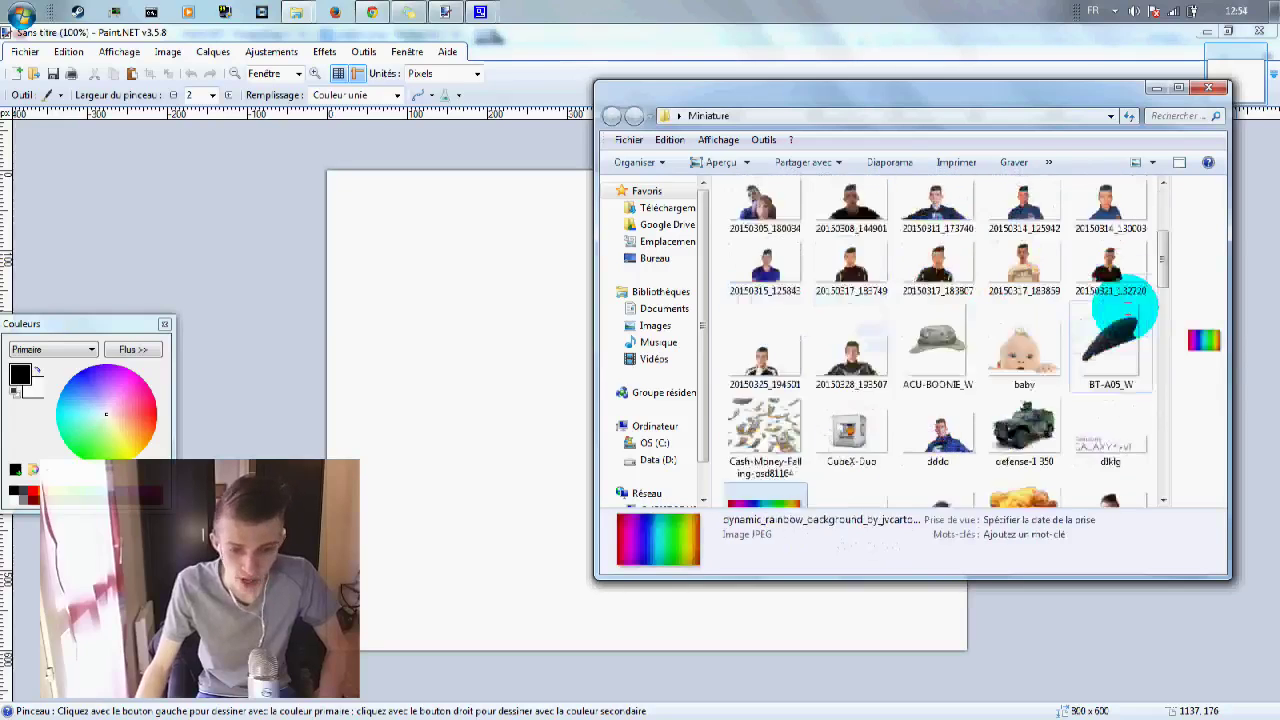
pyautogui.scroll(3, 1000, 290)
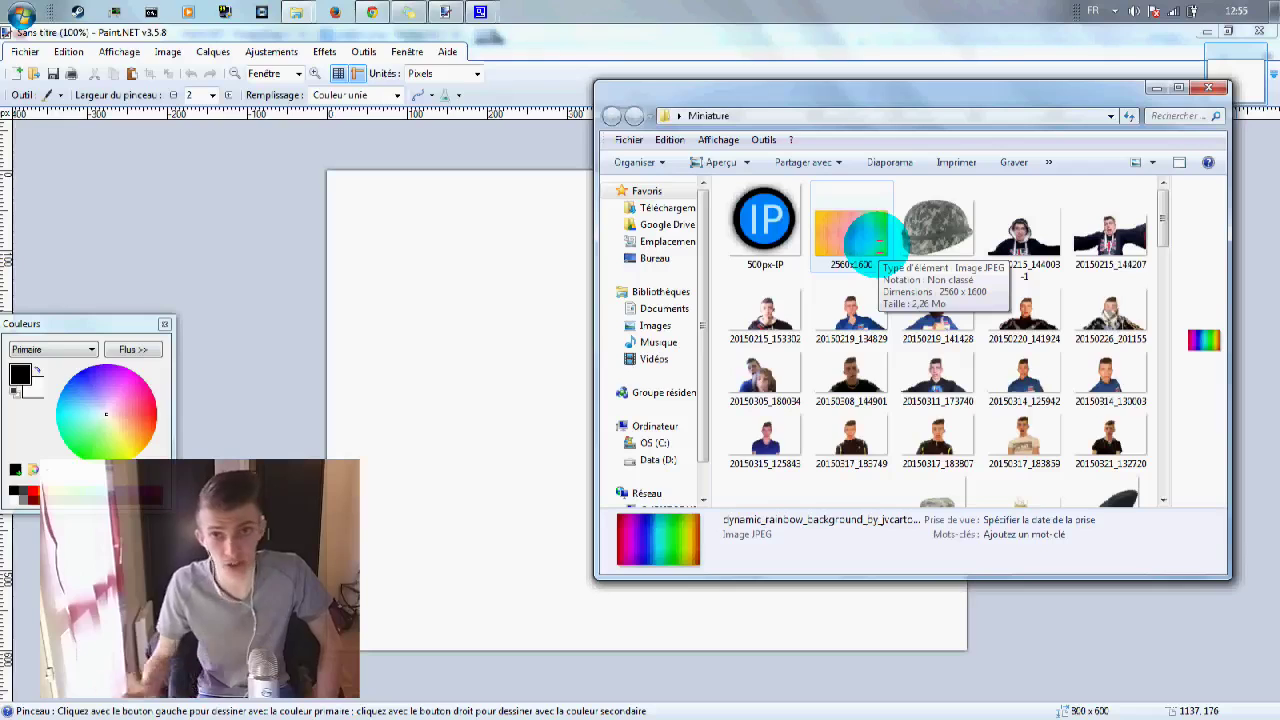
pyautogui.moveTo(855, 232)
pyautogui.mouseDown()
pyautogui.moveTo(752, 243)
pyautogui.moveTo(419, 338)
pyautogui.moveTo(560, 343)
pyautogui.mouseUp()
pyautogui.click(652, 353)
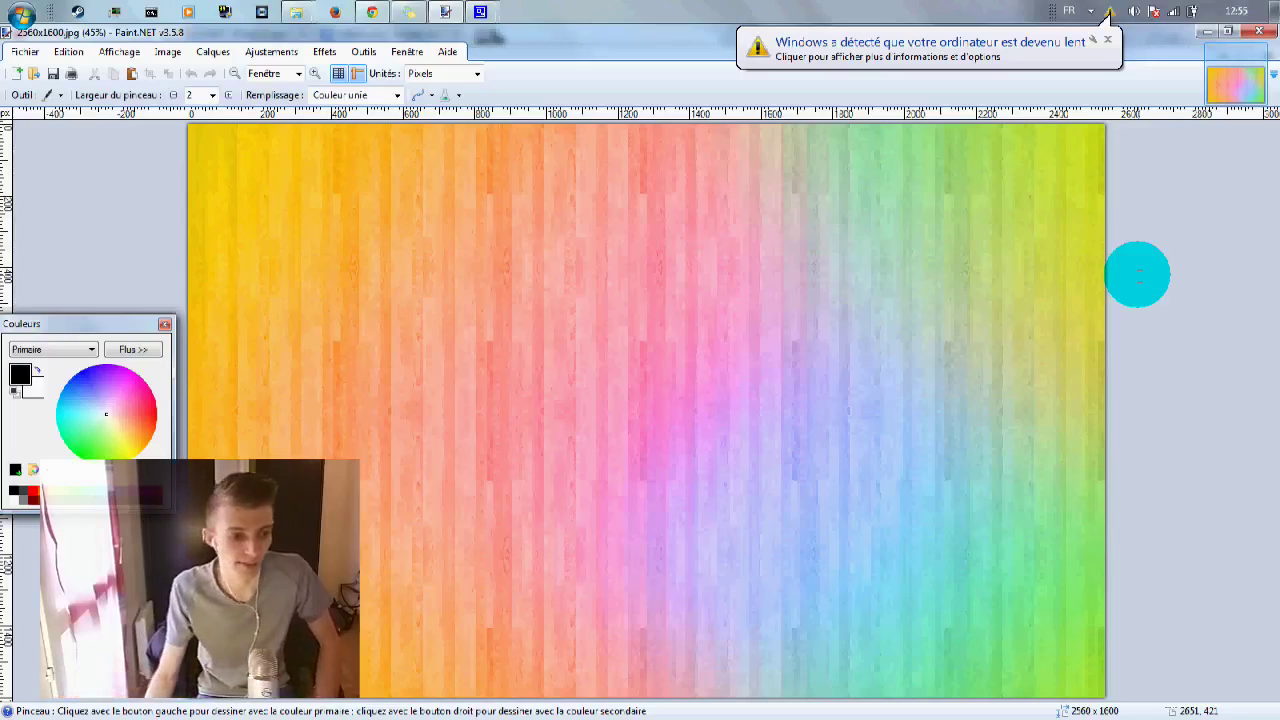
# Start resizing the background image with proportions unlocked, setting its width to 300 and height to 168 pixels.
pyautogui.click(200, 55)
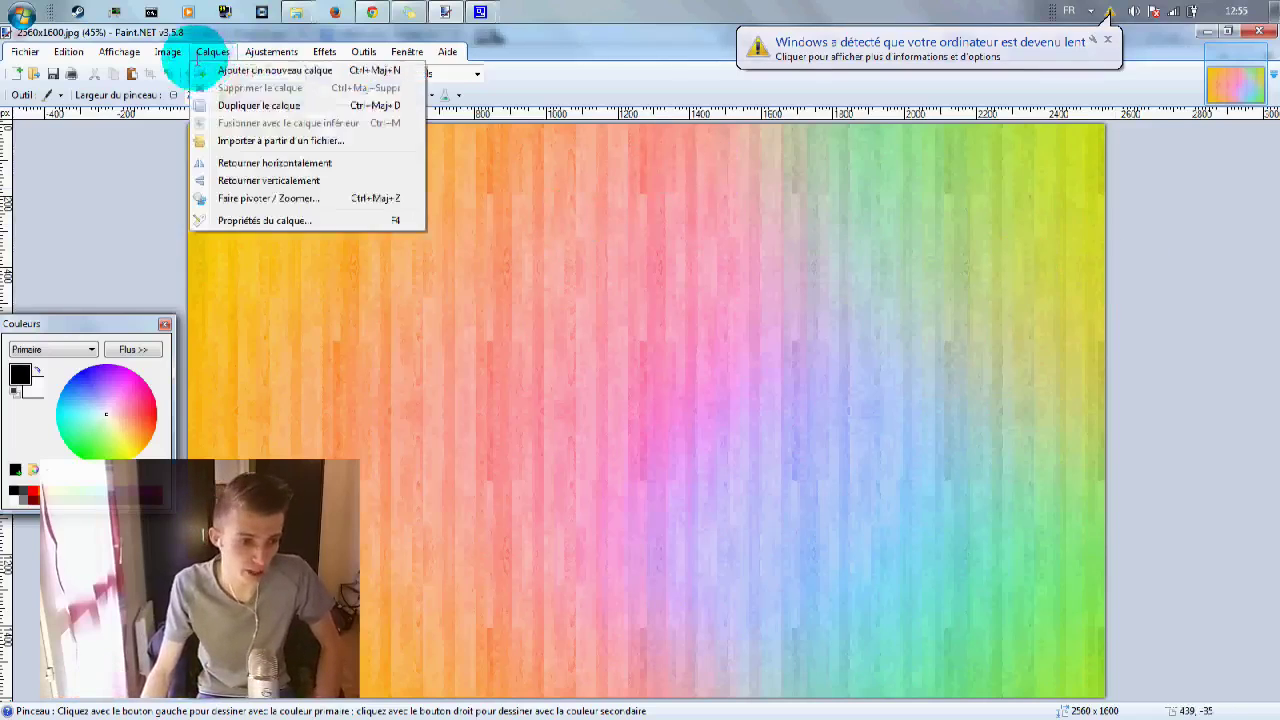
pyautogui.moveTo(171, 52)
pyautogui.click(230, 86)
pyautogui.moveTo(672, 225); pyautogui.dragTo(730, 109)
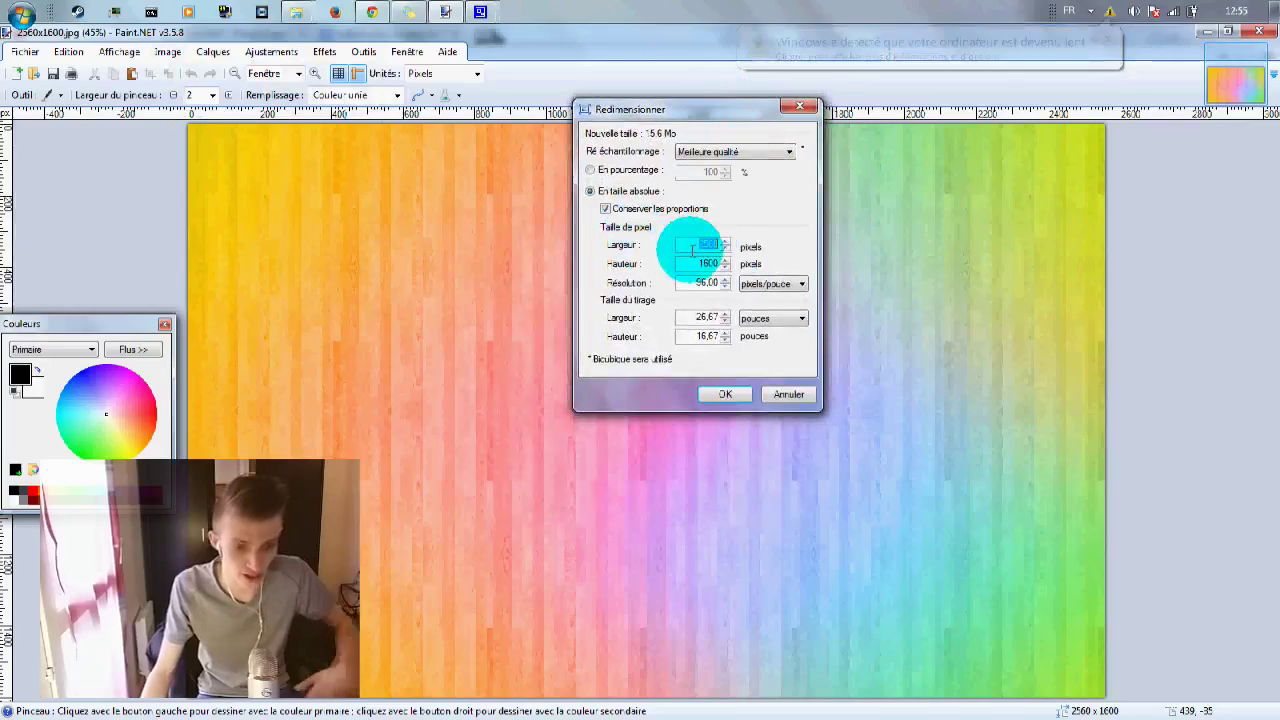
pyautogui.click(643, 210)
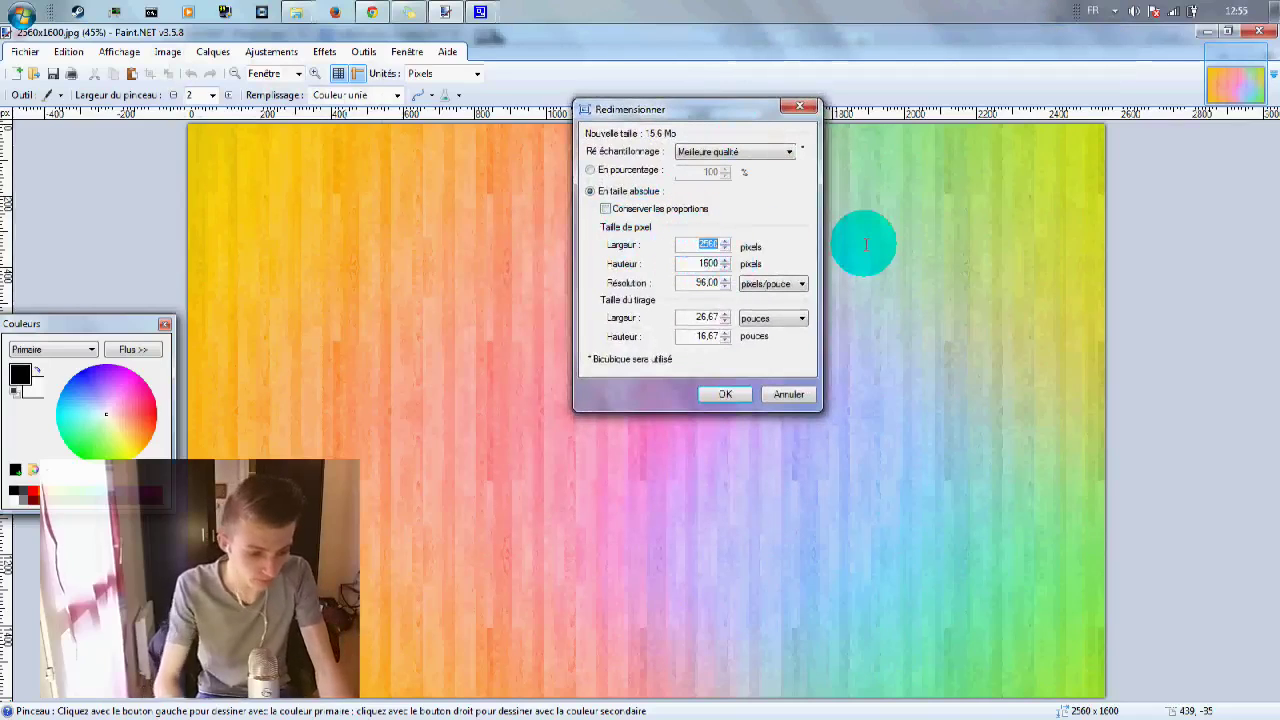
pyautogui.write('300')
pyautogui.press('Tab')
pyautogui.press('BackSpace')
pyautogui.write('168')
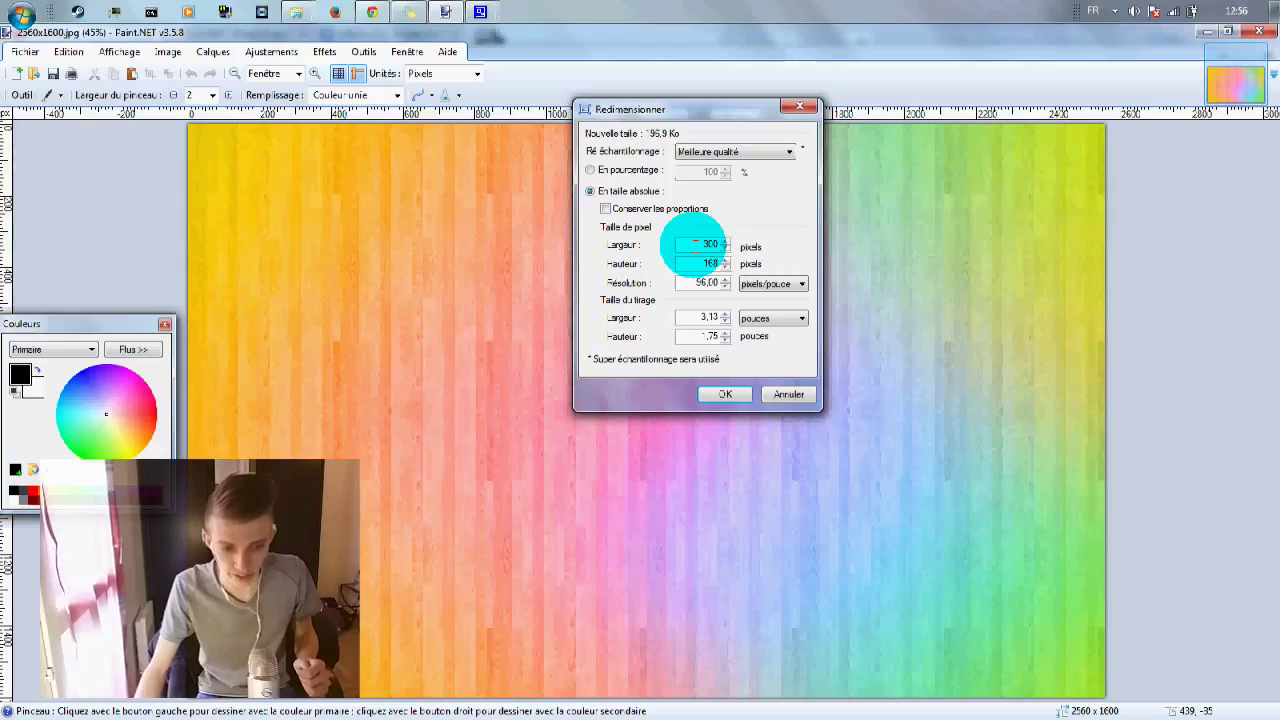
# Try a proportional resize with the width set to 500 pixels.
pyautogui.click(606, 208)
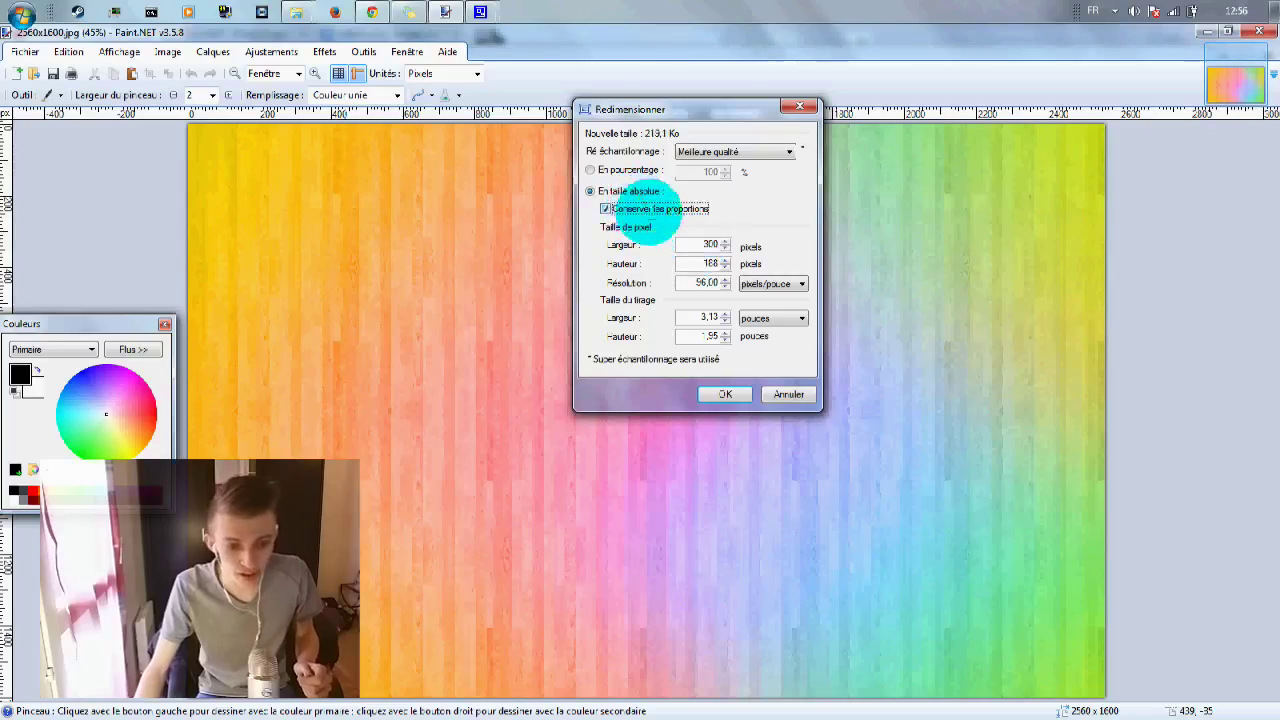
pyautogui.doubleClick(695, 244)
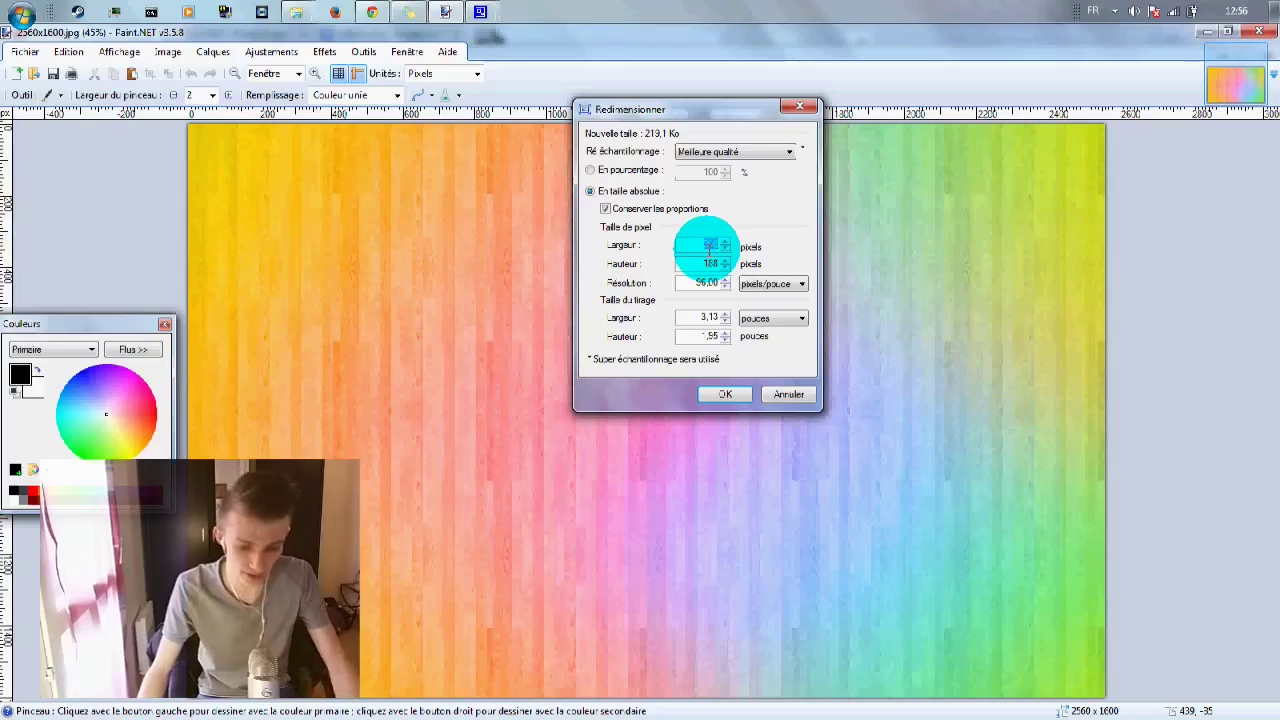
pyautogui.write('500')
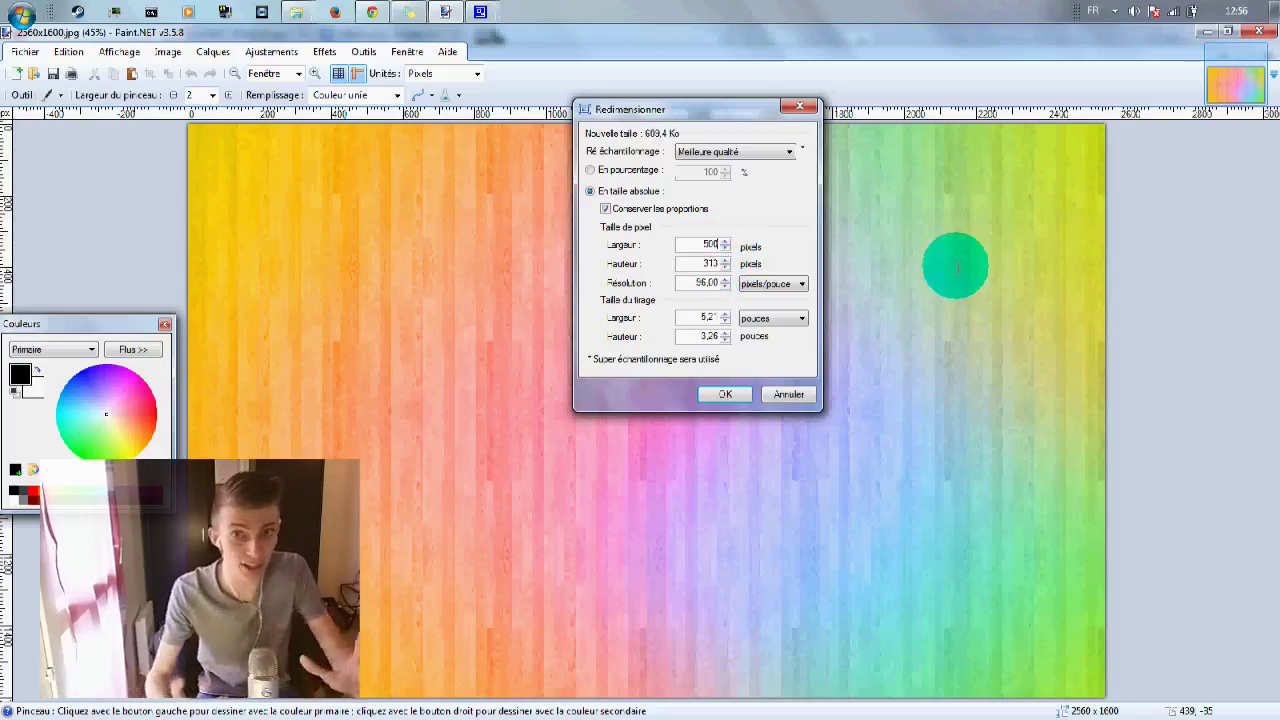
# Resize the background image to 300 × 168 pixels without keeping its proportions.
pyautogui.click(605, 208)
pyautogui.doubleClick(705, 244)
pyautogui.write('300')
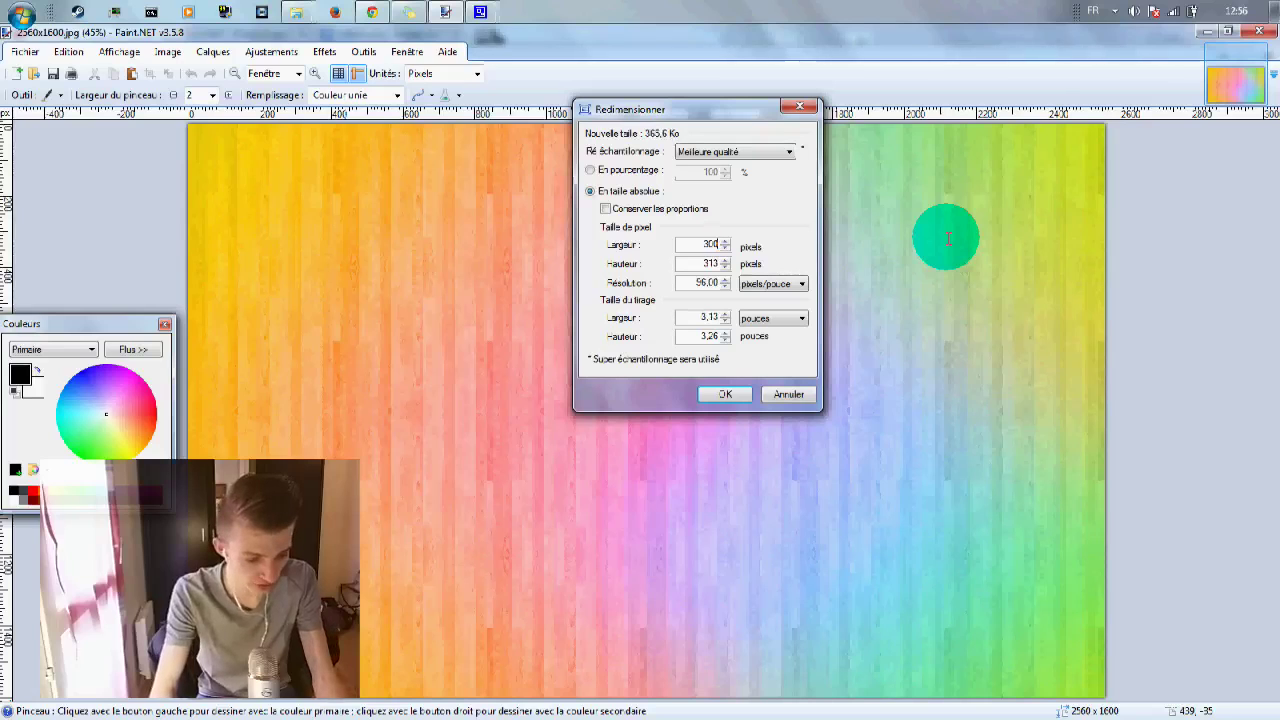
pyautogui.press('Tab')
pyautogui.write('168')
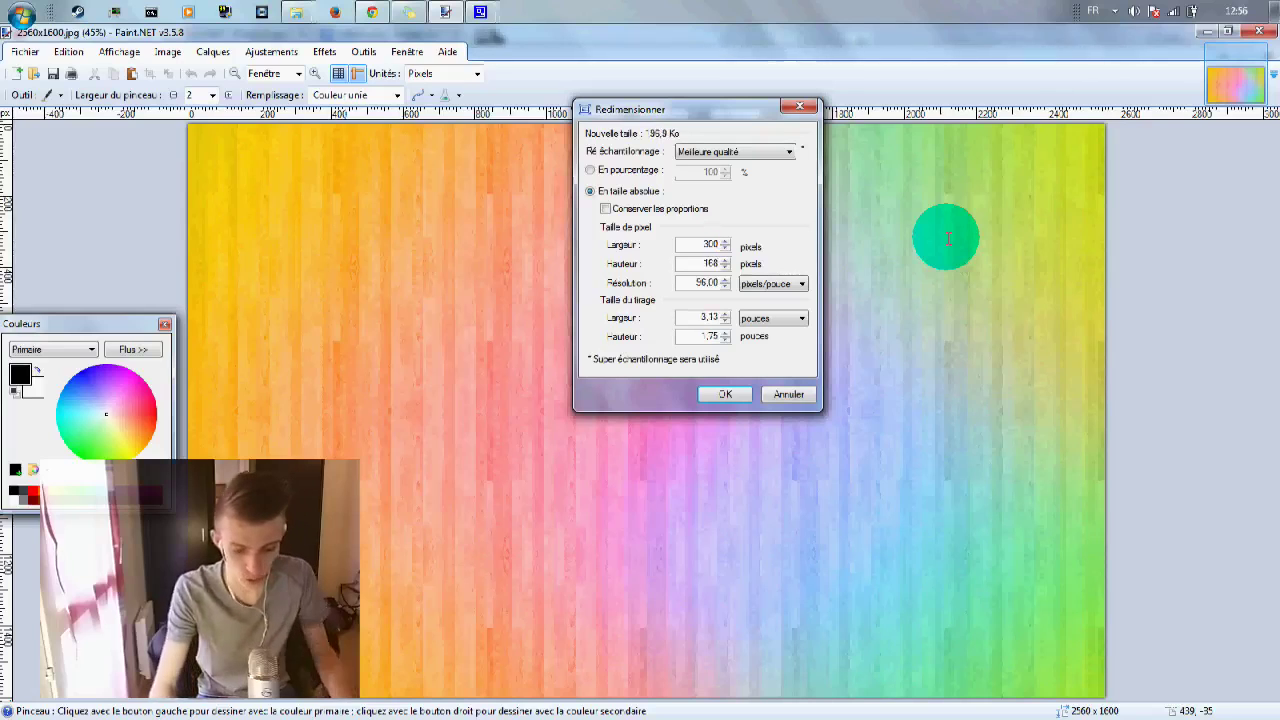
pyautogui.press('Return')
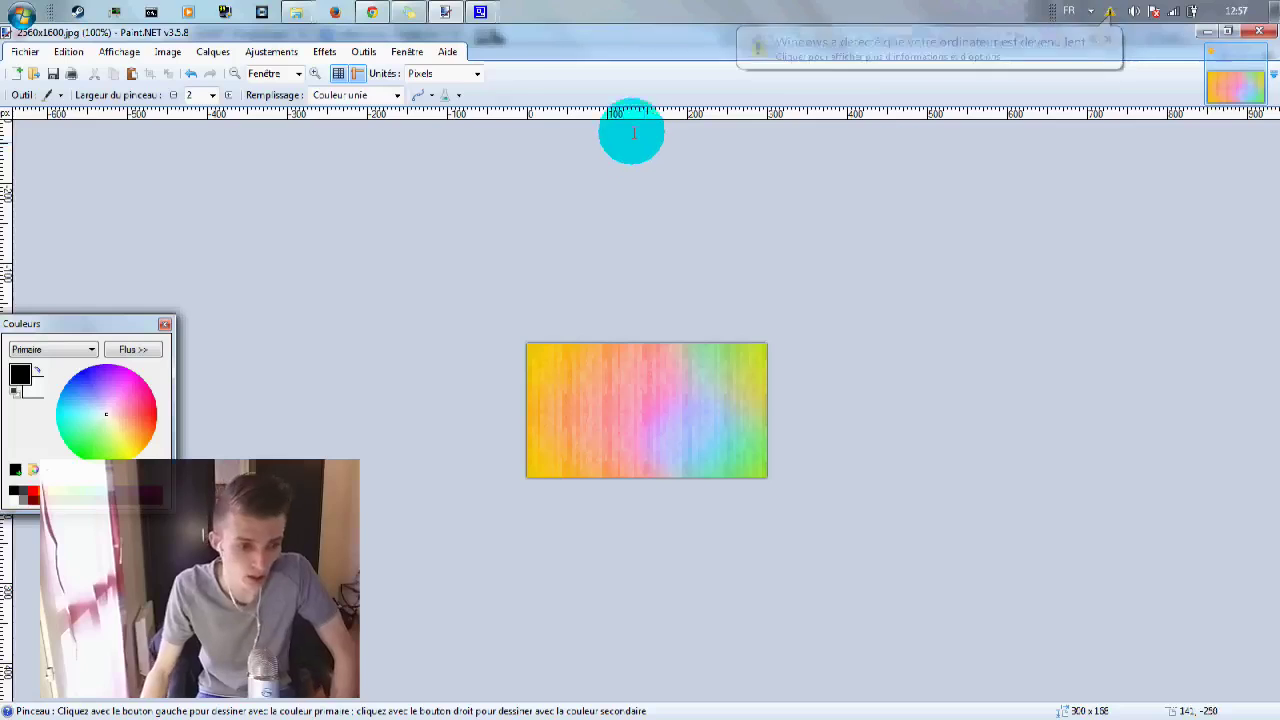
# Look through the cut-out portraits and object images in the Miniature folder.
pyautogui.moveTo(372, 12)
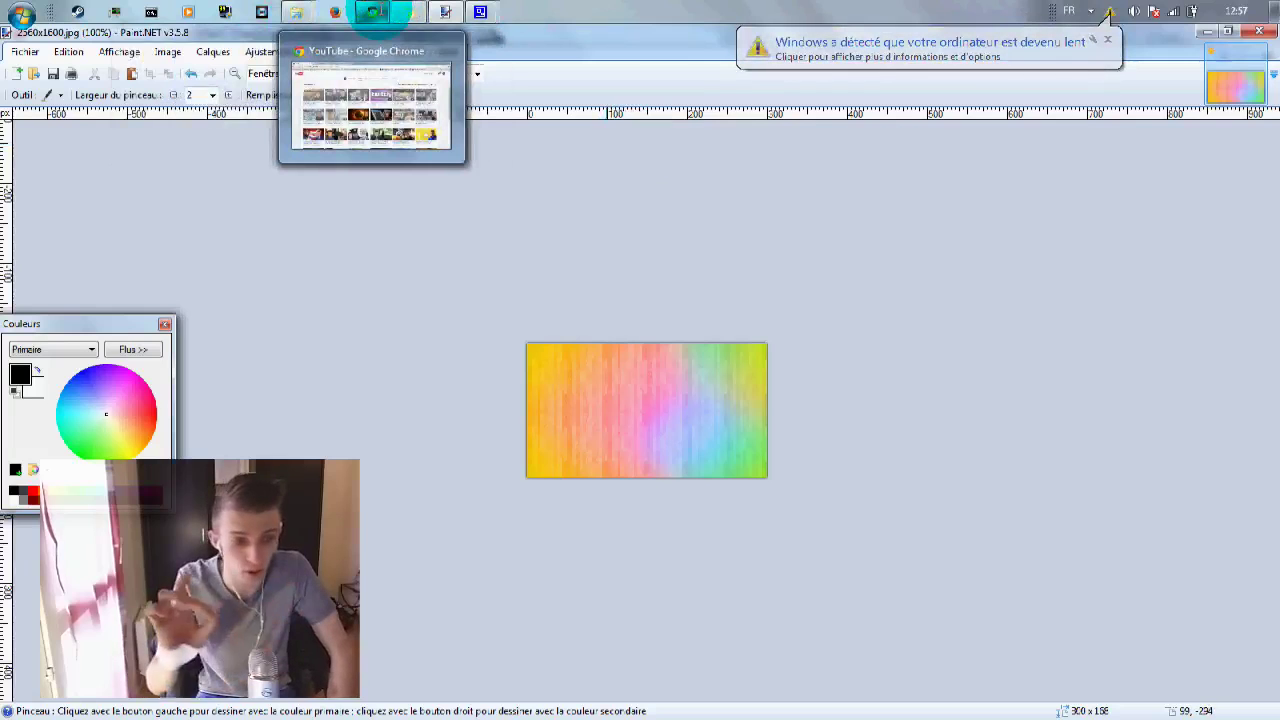
pyautogui.moveTo(412, 12)
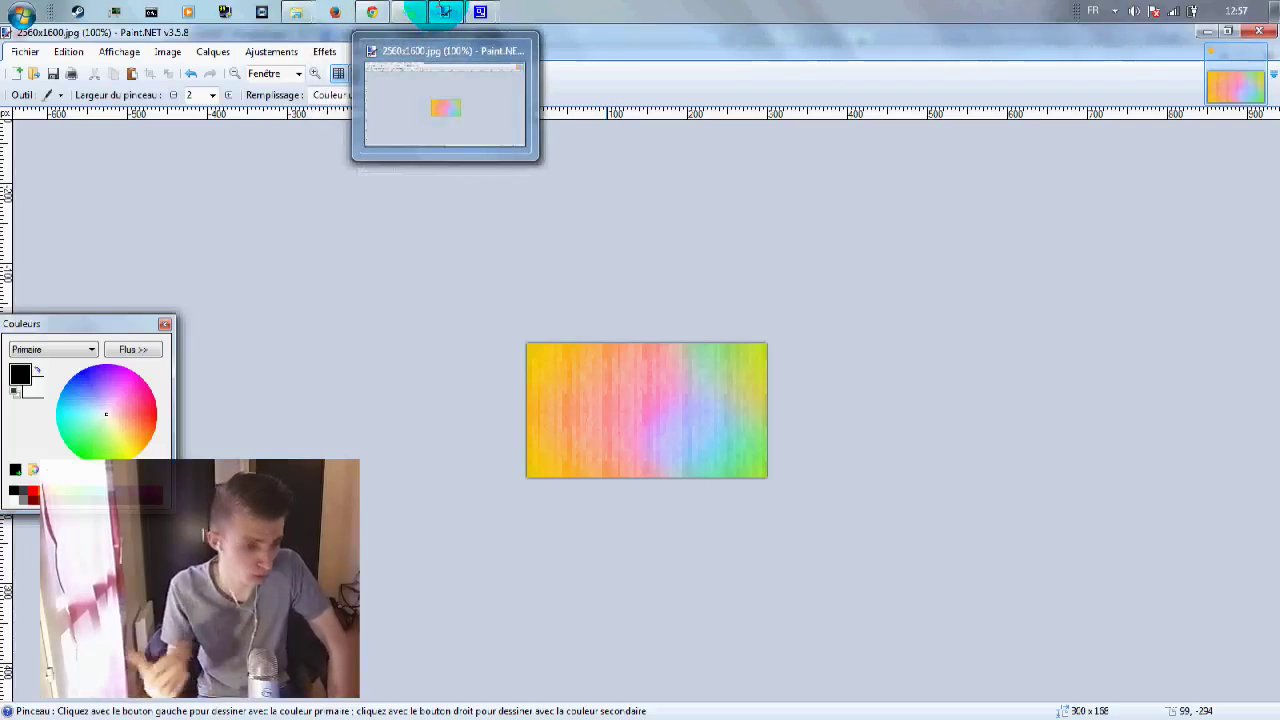
pyautogui.moveTo(296, 11)
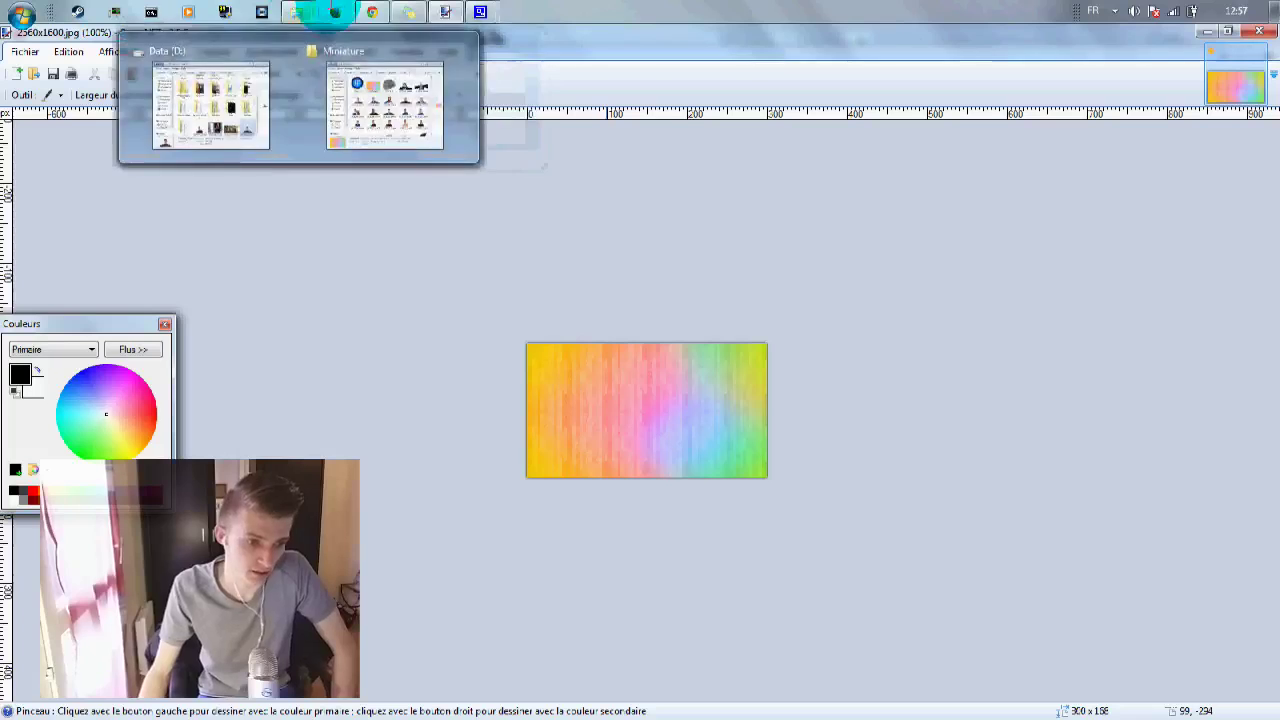
pyautogui.click(388, 70)
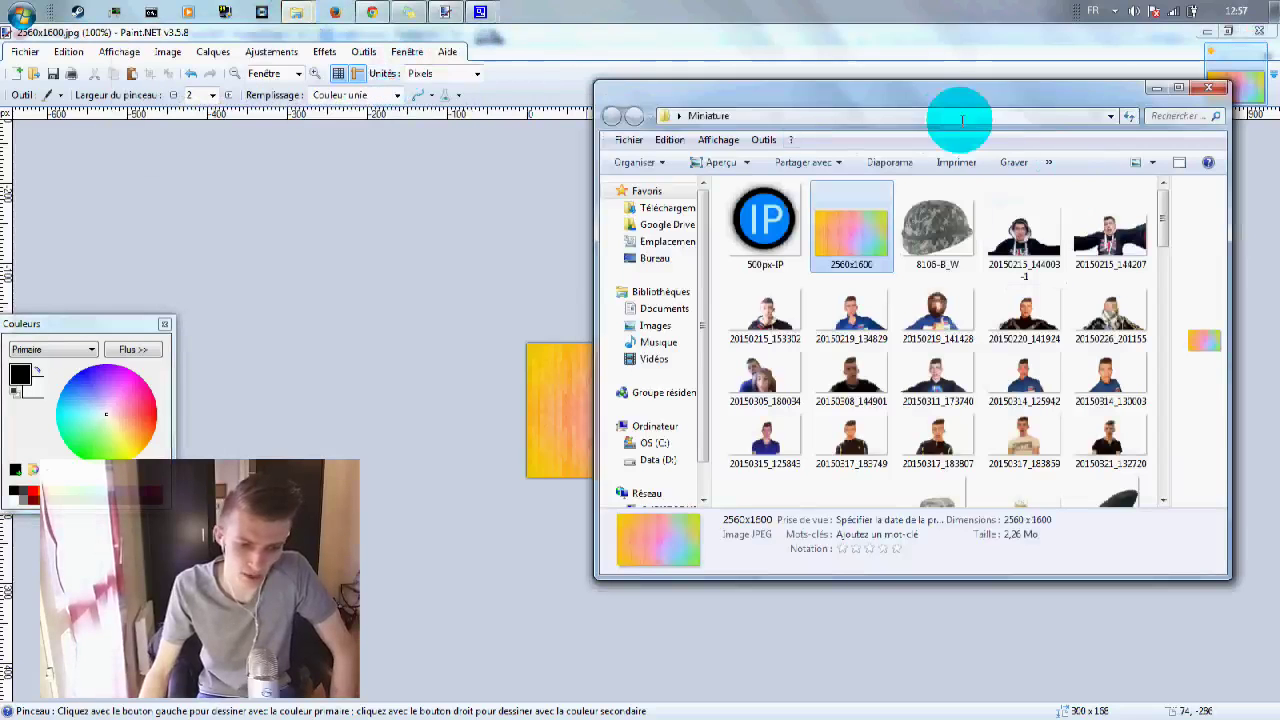
pyautogui.moveTo(951, 109); pyautogui.dragTo(951, 71)
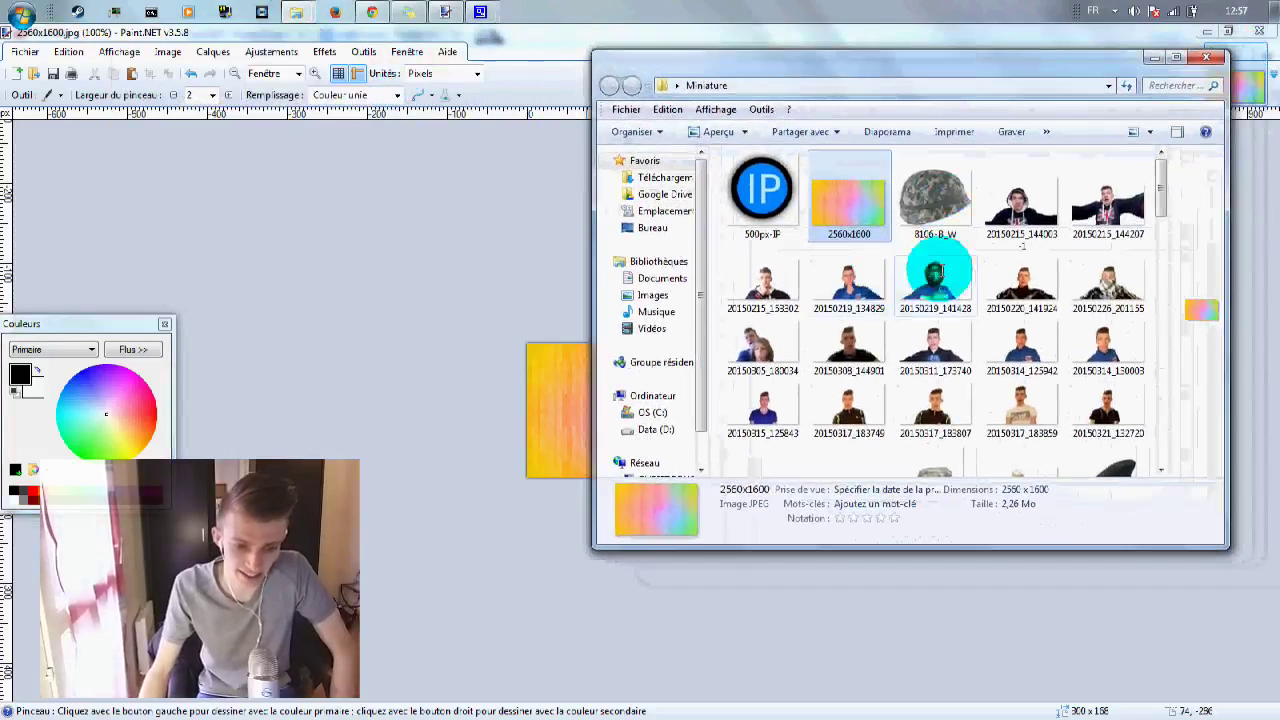
pyautogui.click(936, 288)
pyautogui.scroll(-3, 1015, 365)
pyautogui.scroll(-5, 1015, 365)
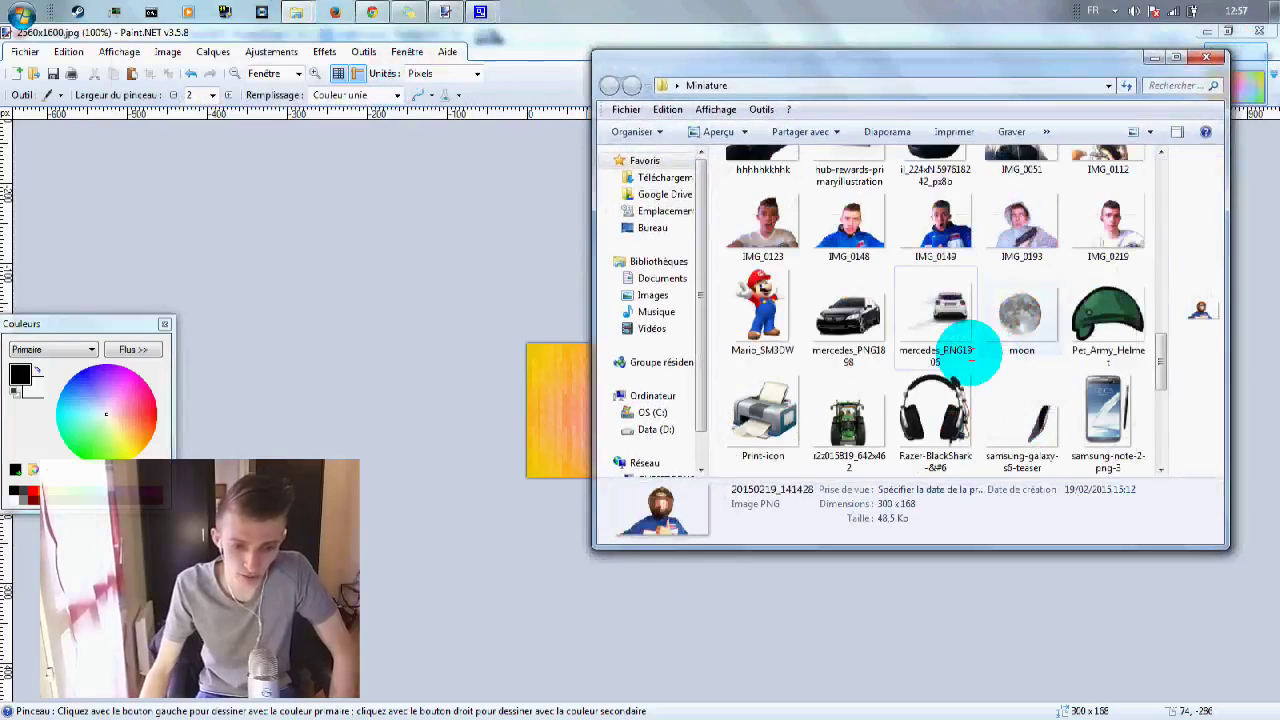
# Open the cut-out portrait 20150328_193507.png from the Data (D:) drive as a separate image.
pyautogui.click(653, 395)
pyautogui.doubleClick(986, 200)
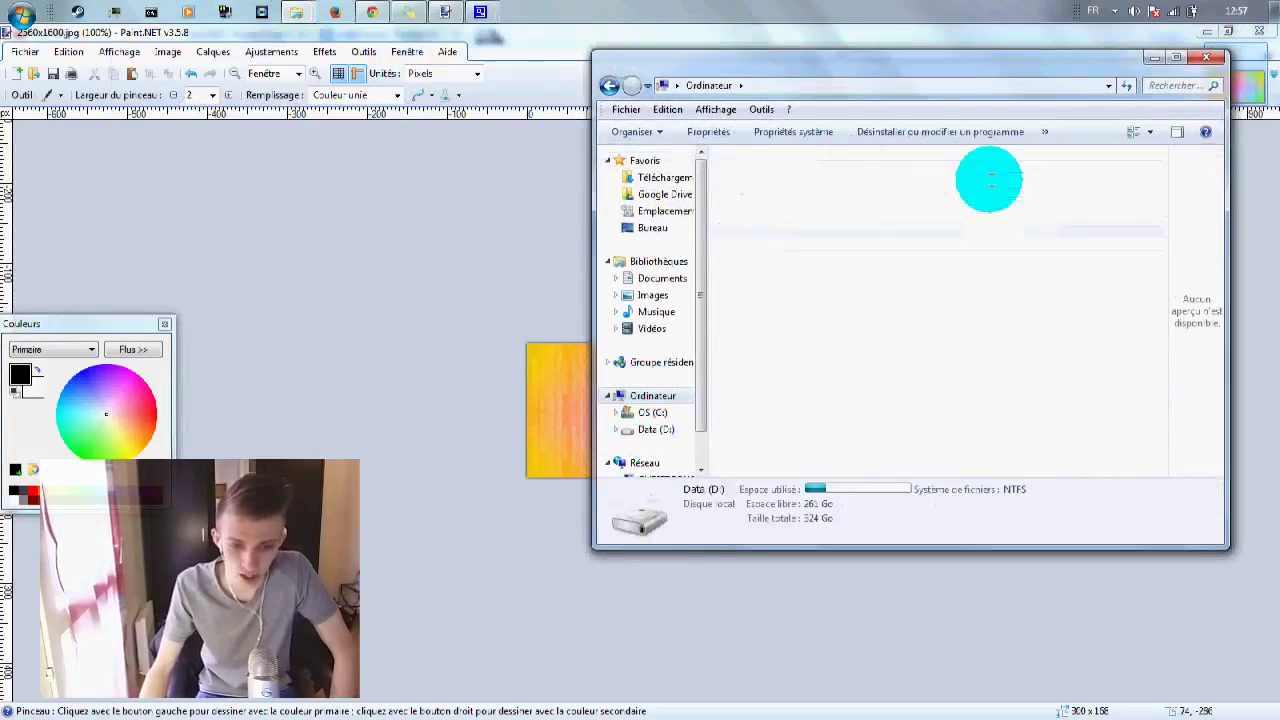
pyautogui.scroll(-3, 996, 190)
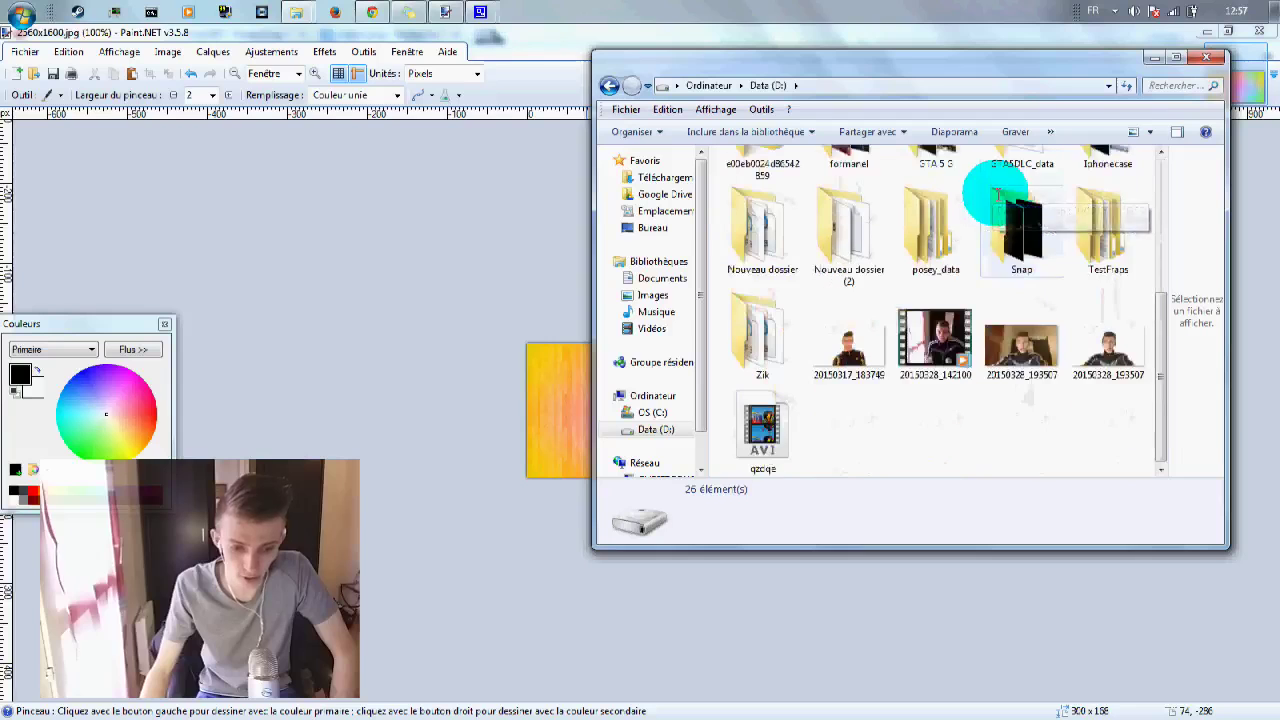
pyautogui.moveTo(1137, 349)
pyautogui.mouseDown()
pyautogui.moveTo(752, 375)
pyautogui.moveTo(437, 291)
pyautogui.mouseUp()
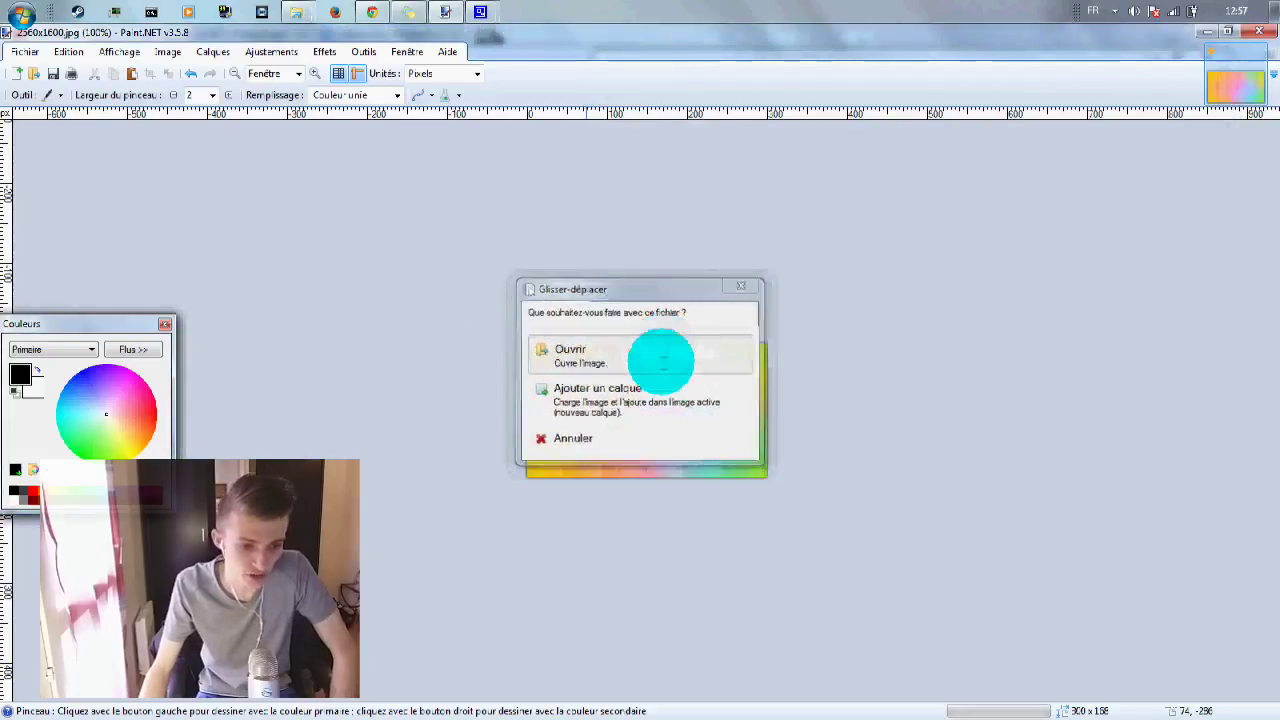
pyautogui.click(666, 347)
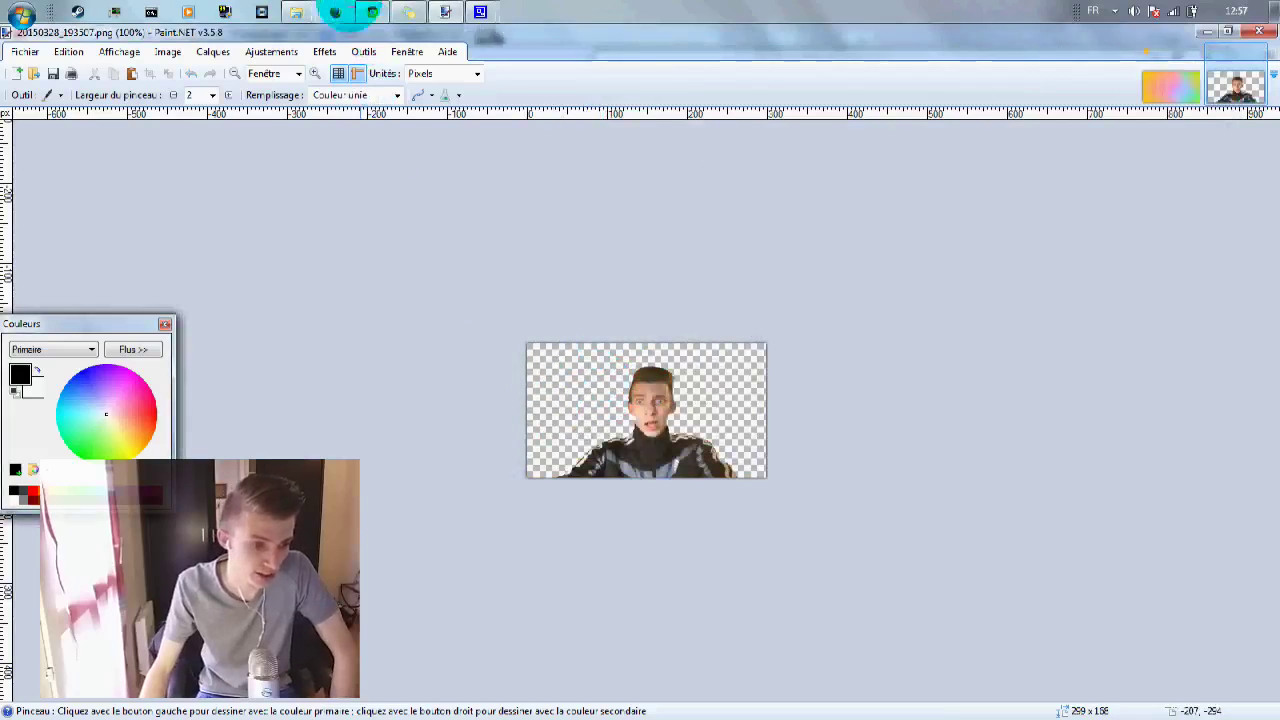
# Open the original uncut photo 20150328_193507.jpg from the Data (D:) drive as a separate image.
pyautogui.moveTo(312, 12)
pyautogui.click(430, 80)
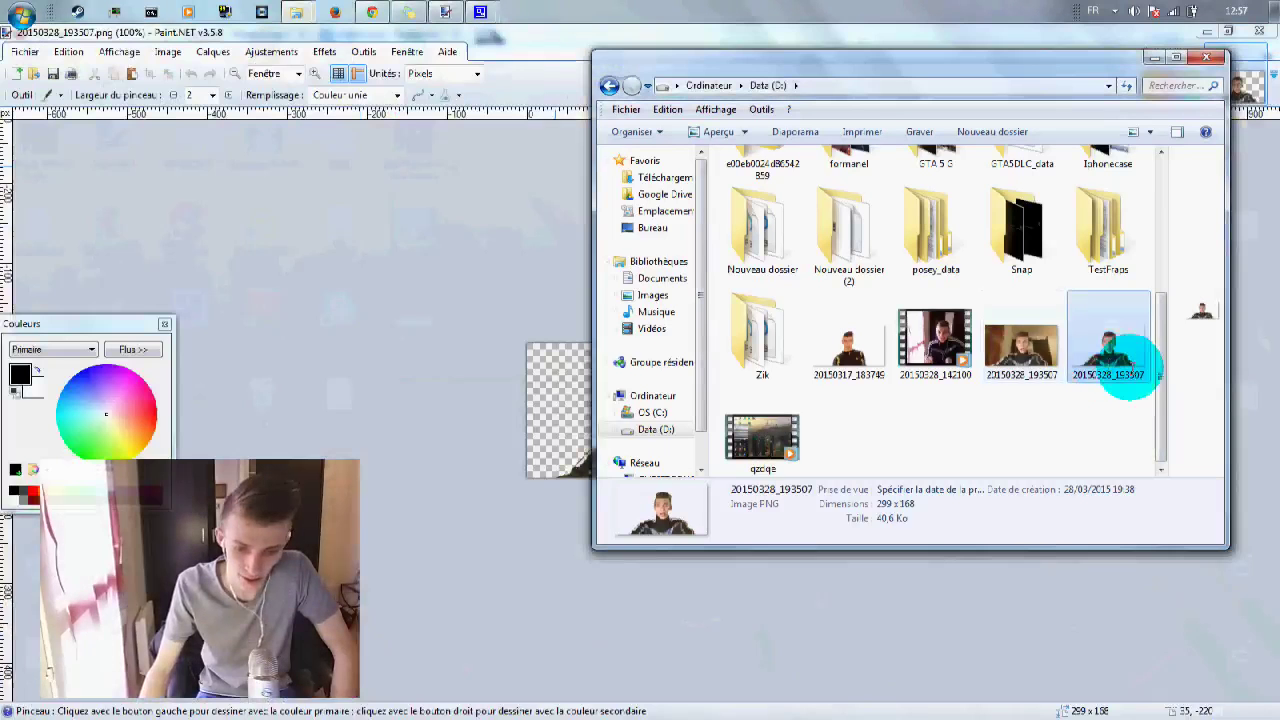
pyautogui.moveTo(1027, 342); pyautogui.dragTo(505, 435)
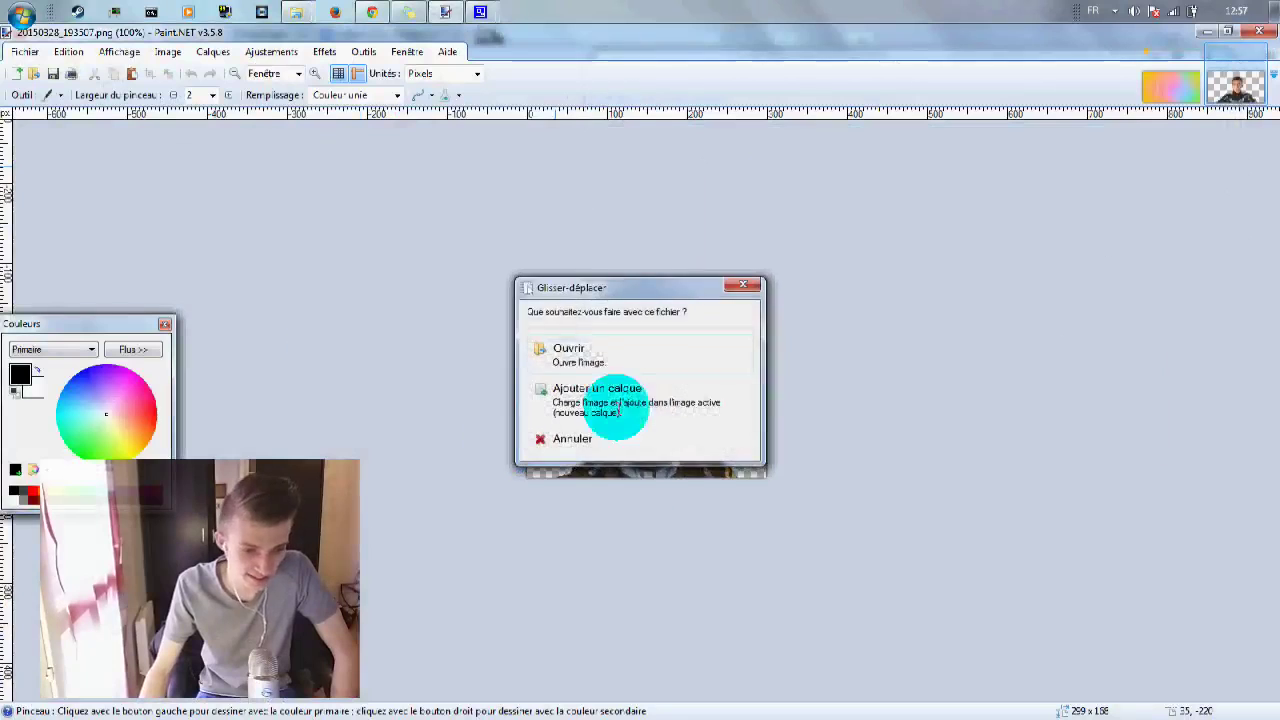
pyautogui.click(594, 355)
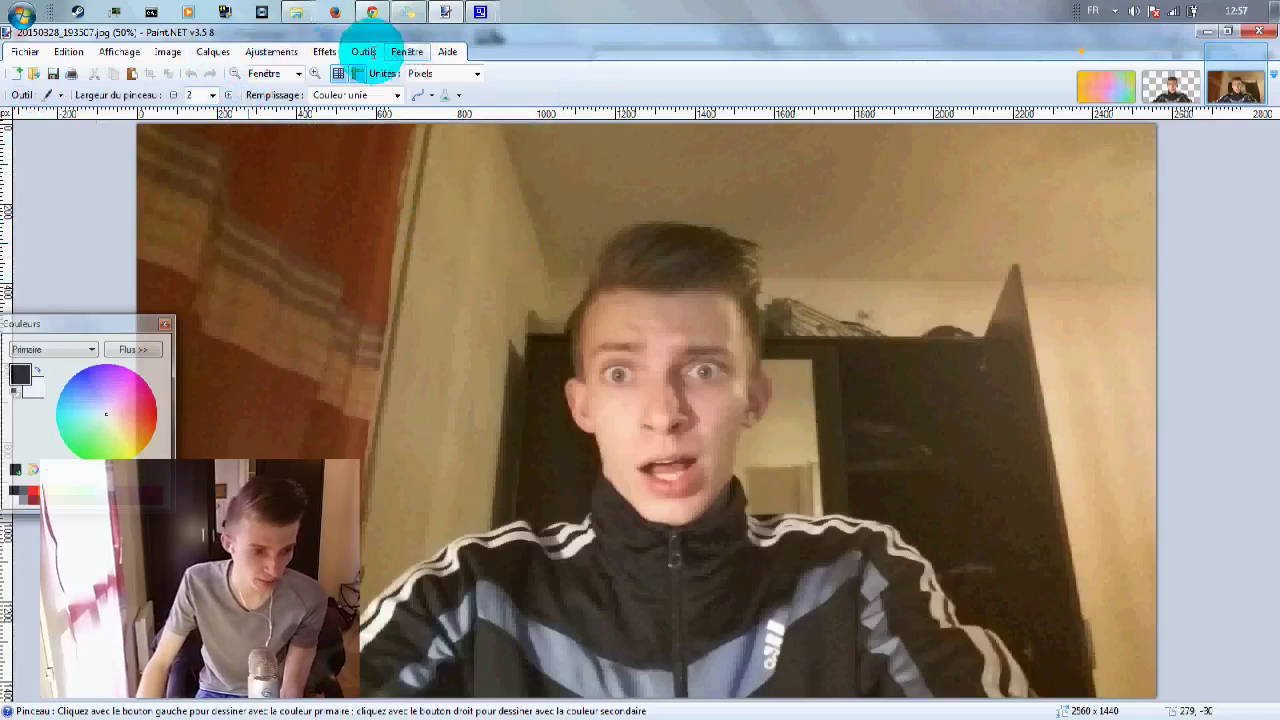
# Apply a Hue / Saturation adjustment to the original photo with the hue set to -4.
pyautogui.click(322, 52)
pyautogui.moveTo(277, 52)
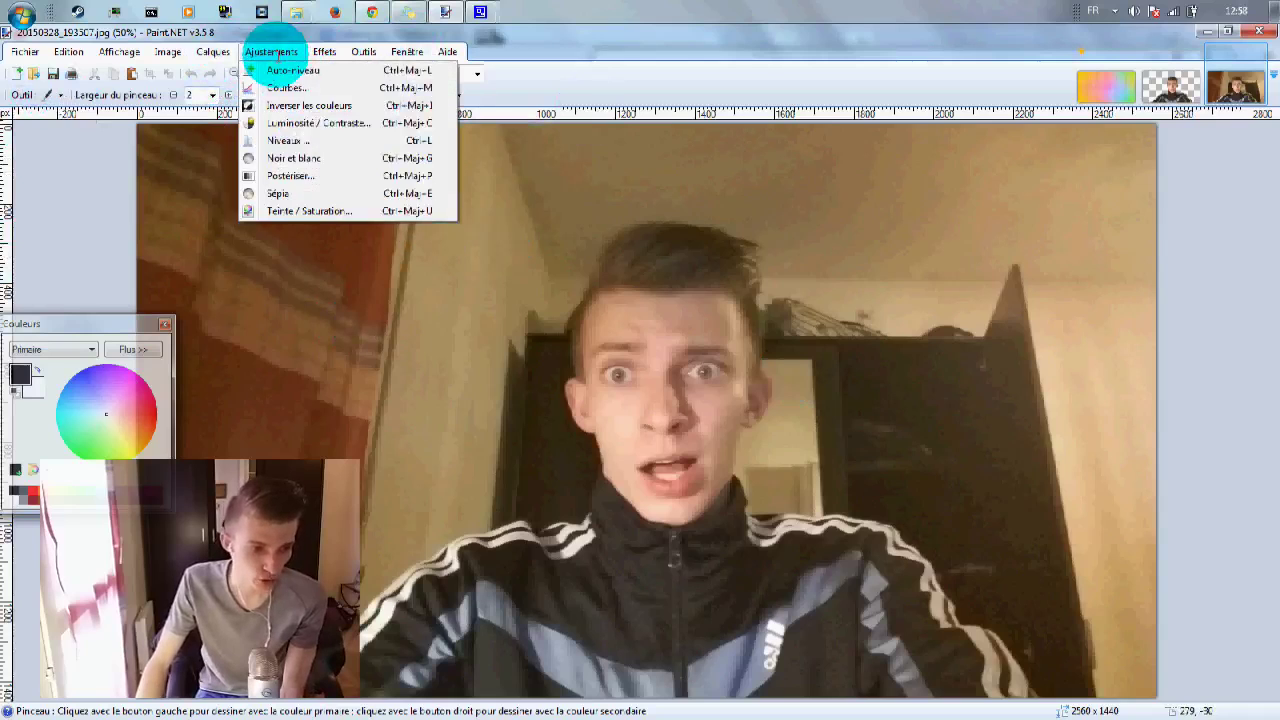
pyautogui.moveTo(168, 52)
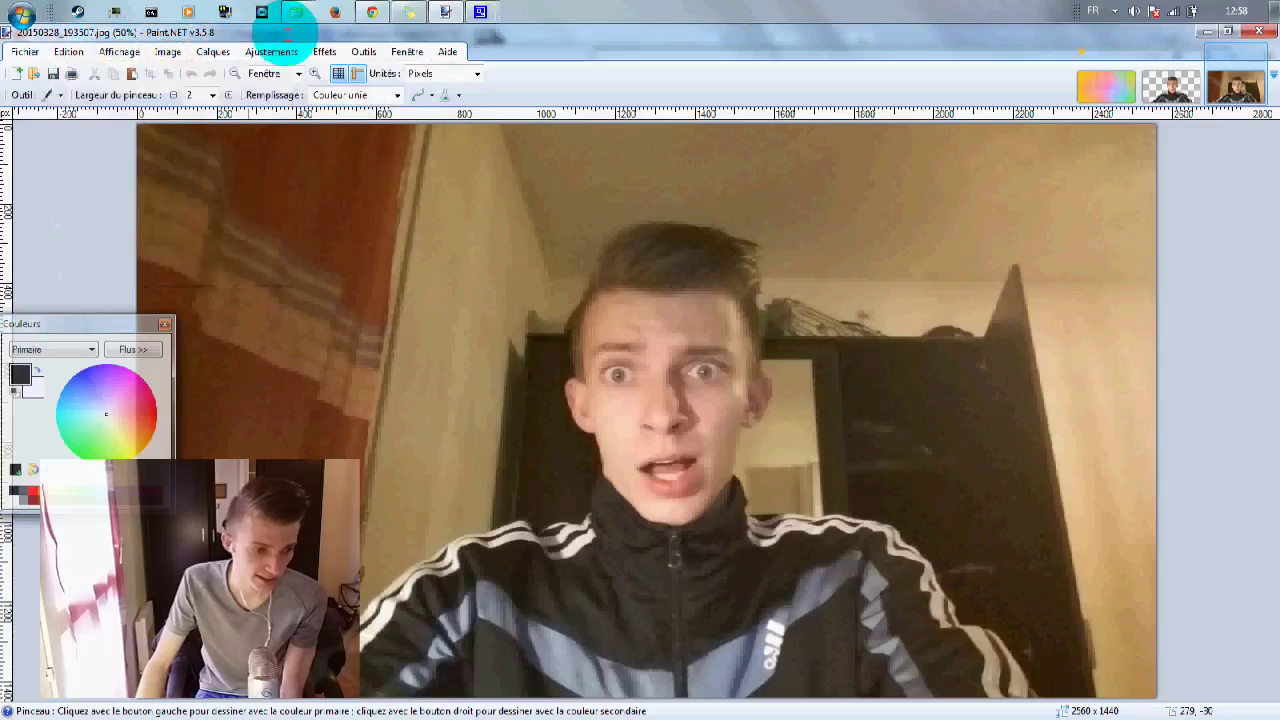
pyautogui.click(270, 52)
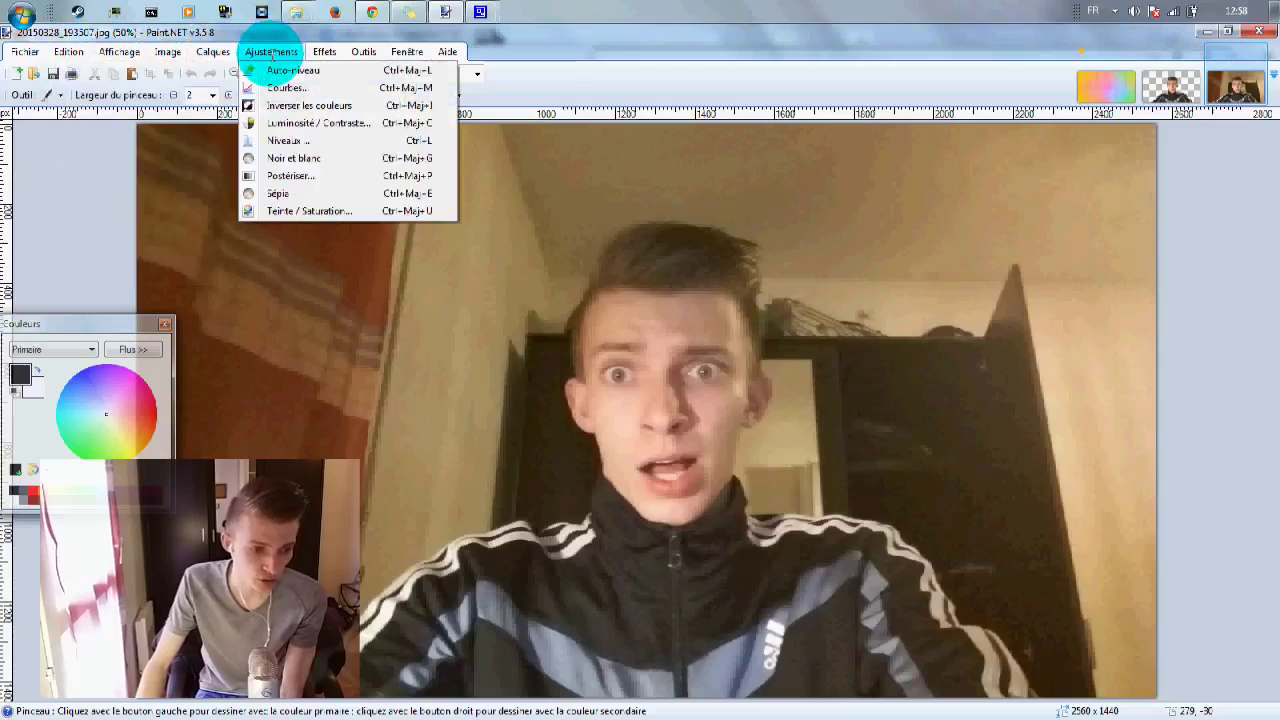
pyautogui.click(340, 211)
pyautogui.moveTo(603, 287); pyautogui.dragTo(828, 124)
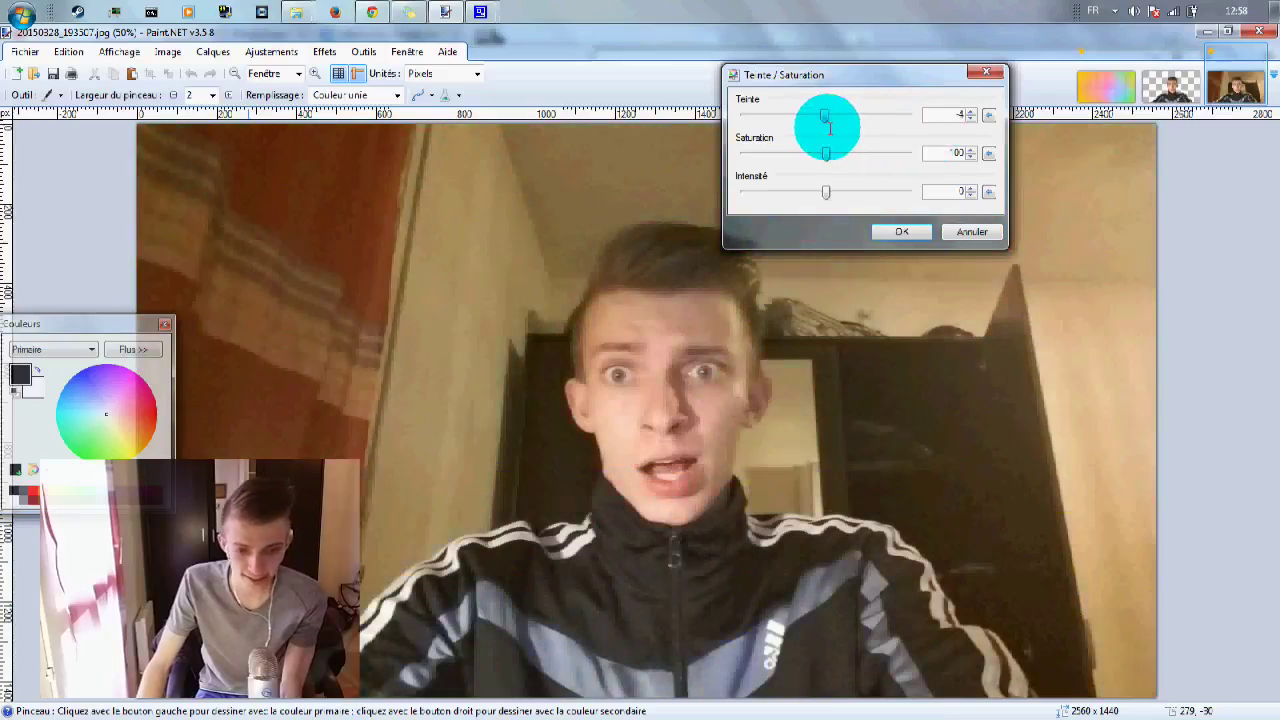
pyautogui.click(902, 231)
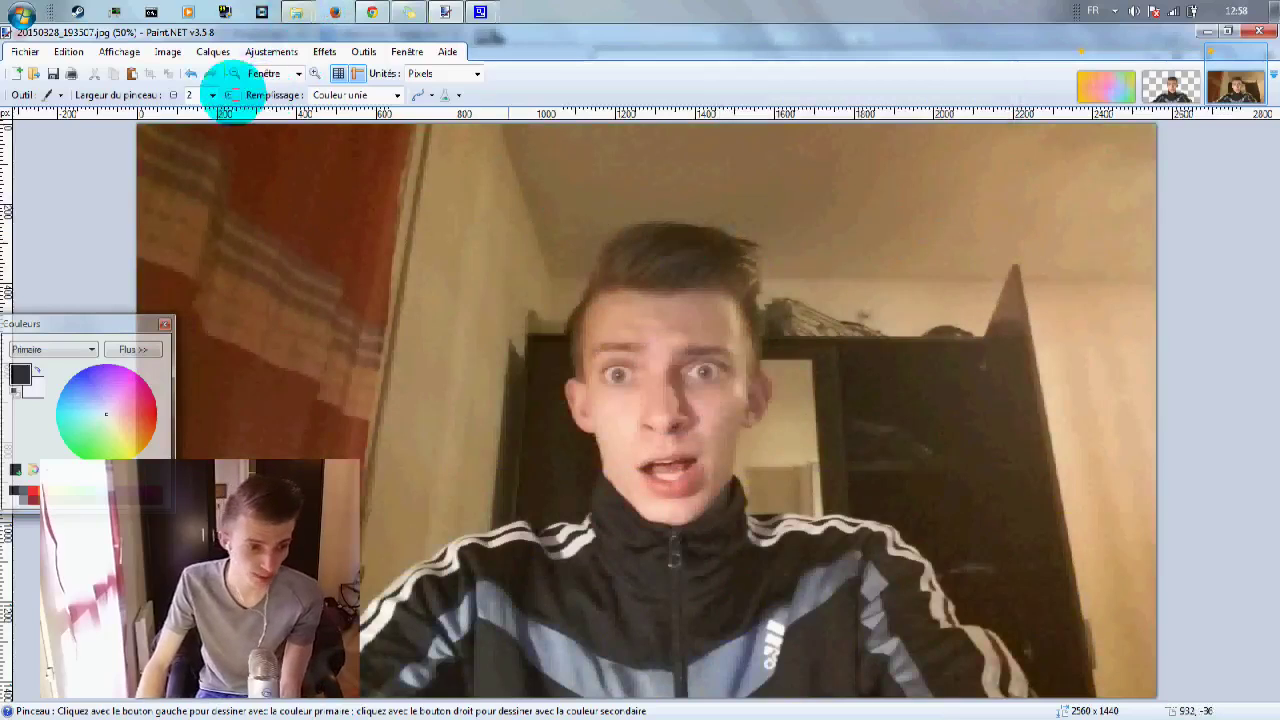
pyautogui.click(214, 51)
pyautogui.moveTo(266, 55)
pyautogui.moveTo(350, 50)
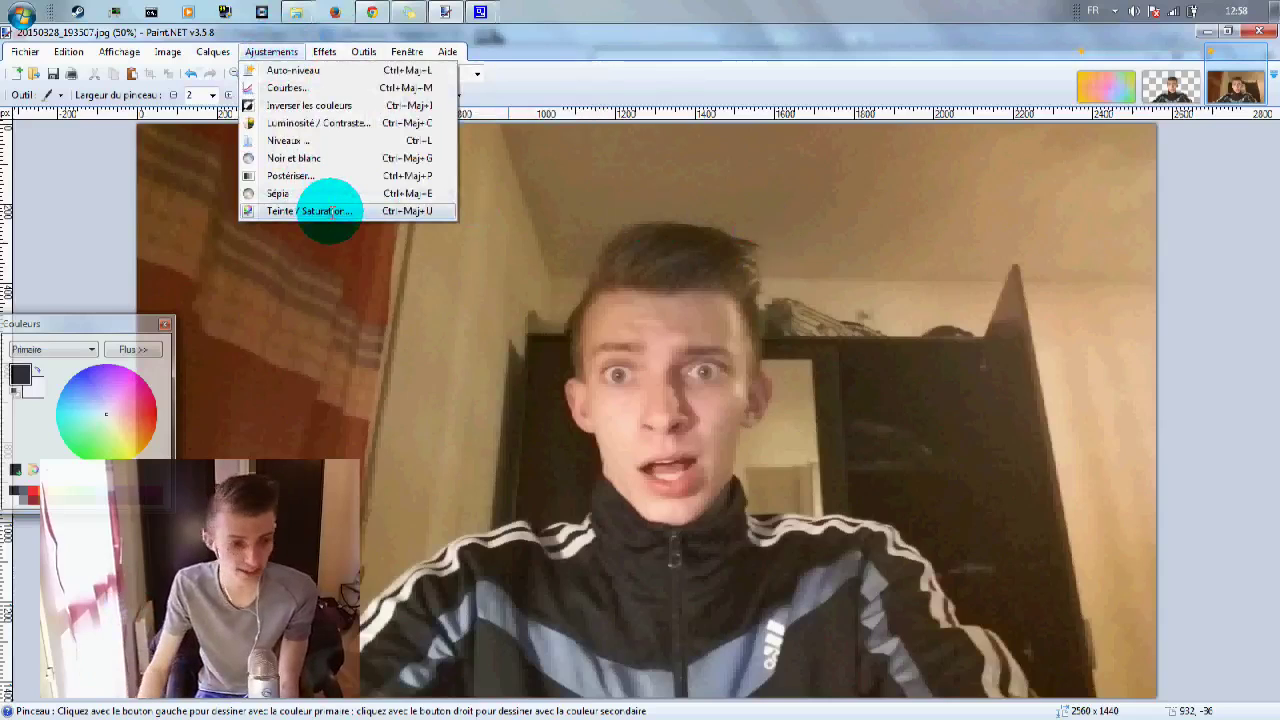
pyautogui.click(325, 51)
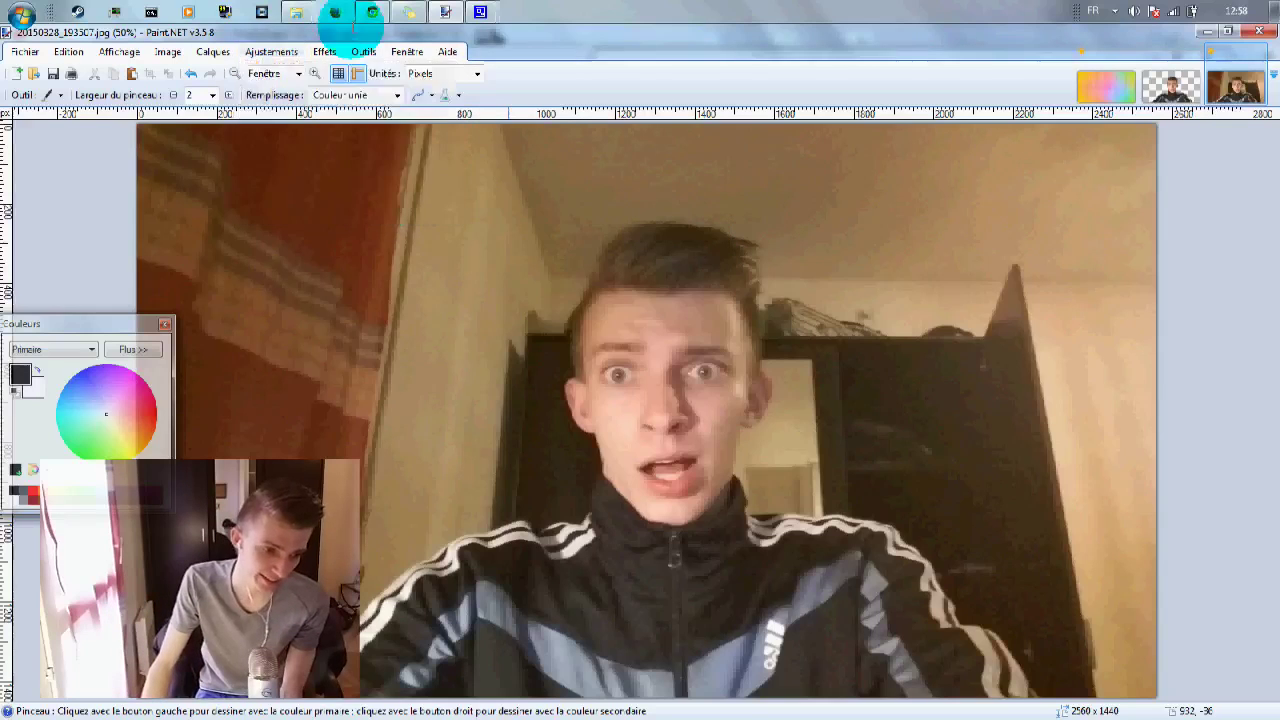
pyautogui.moveTo(213, 51)
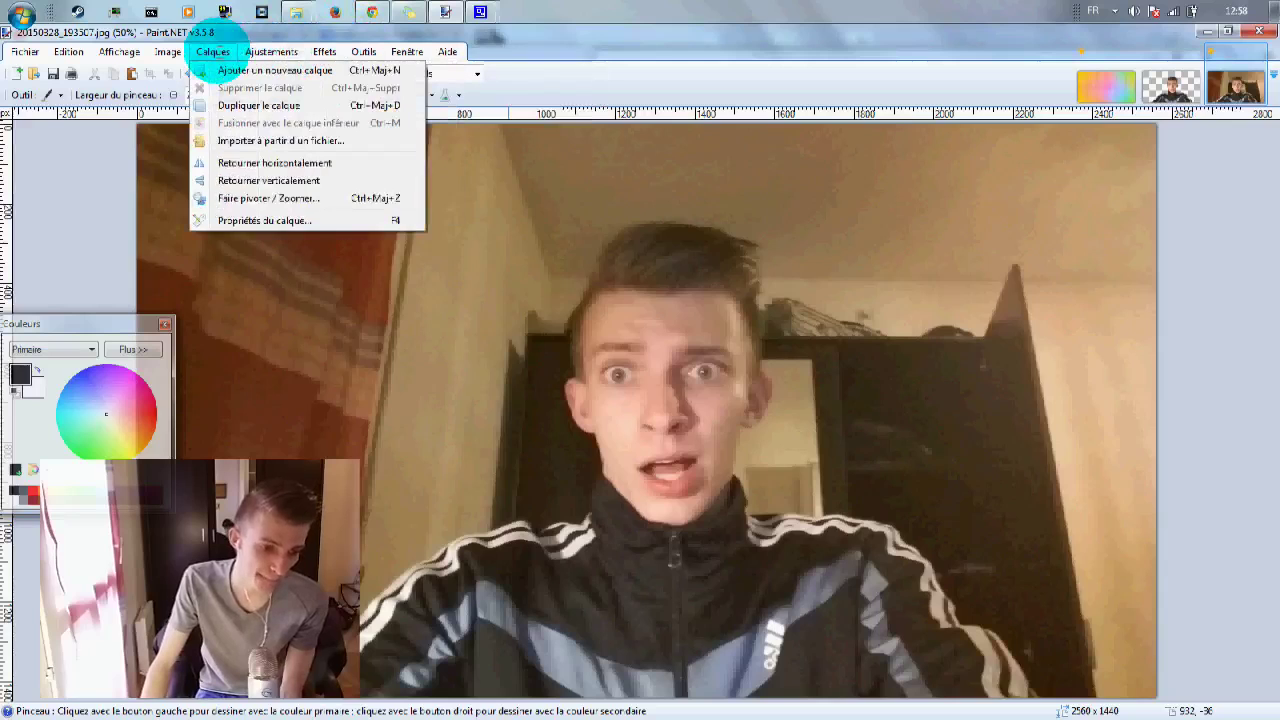
pyautogui.moveTo(68, 51)
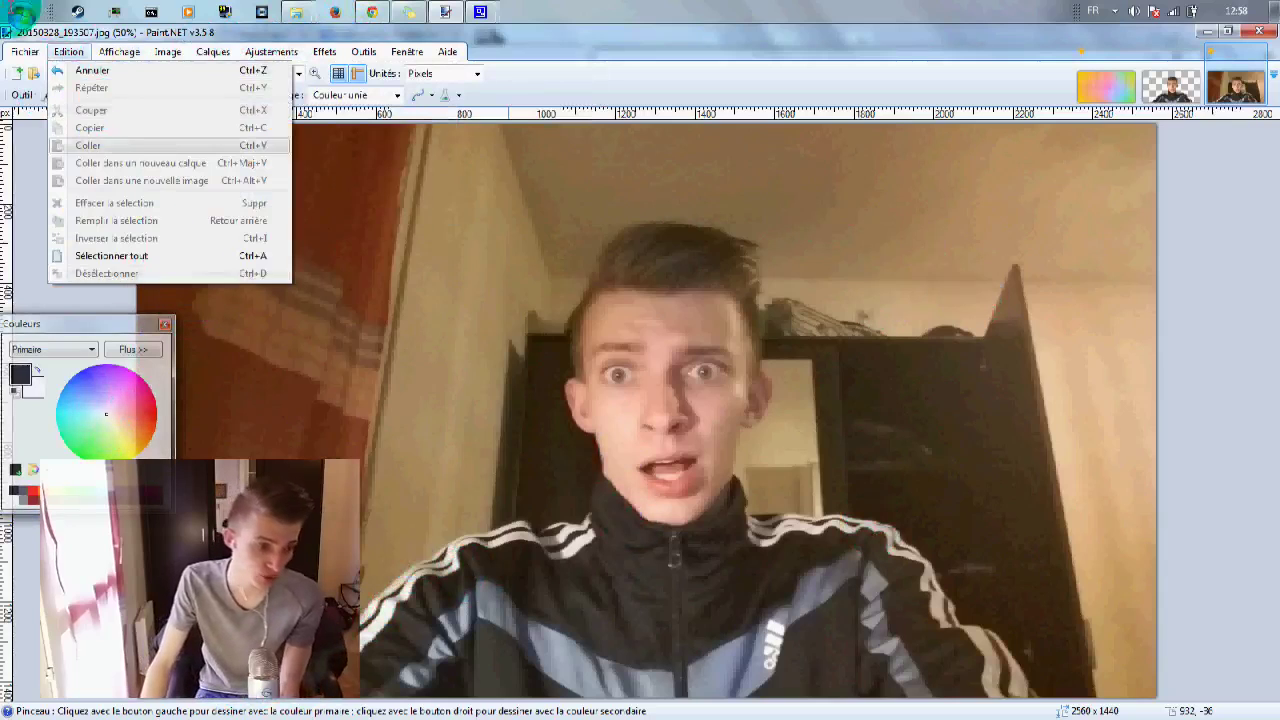
pyautogui.click(434, 115)
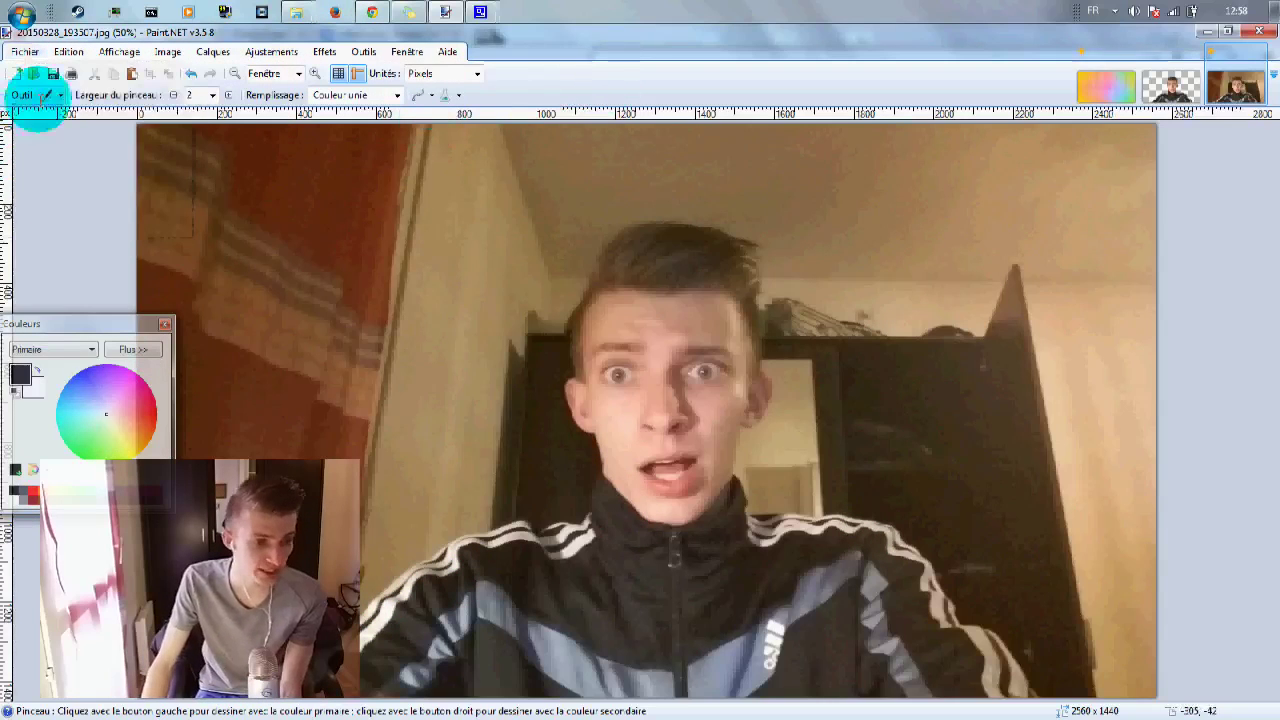
# Erase a band around the person's shoulders, neck and head in the photo with the Eraser at a brush width of 70.
pyautogui.click(30, 95)
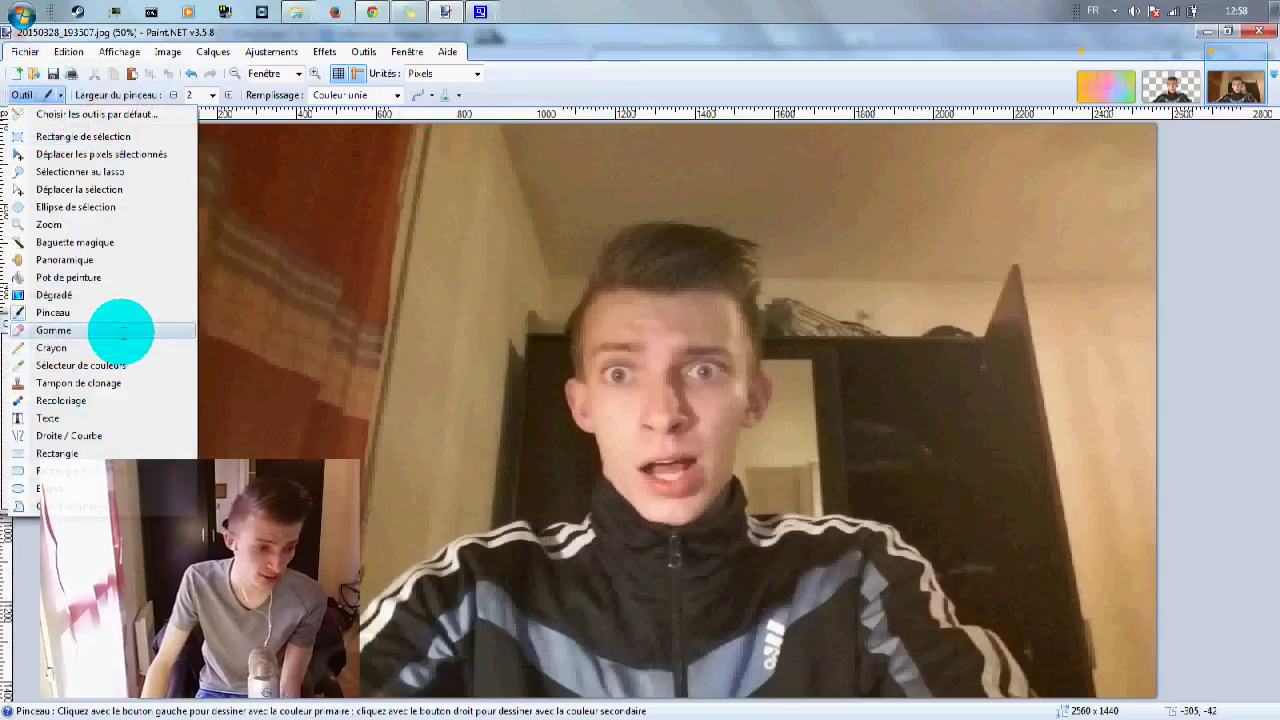
pyautogui.click(122, 330)
pyautogui.click(212, 95)
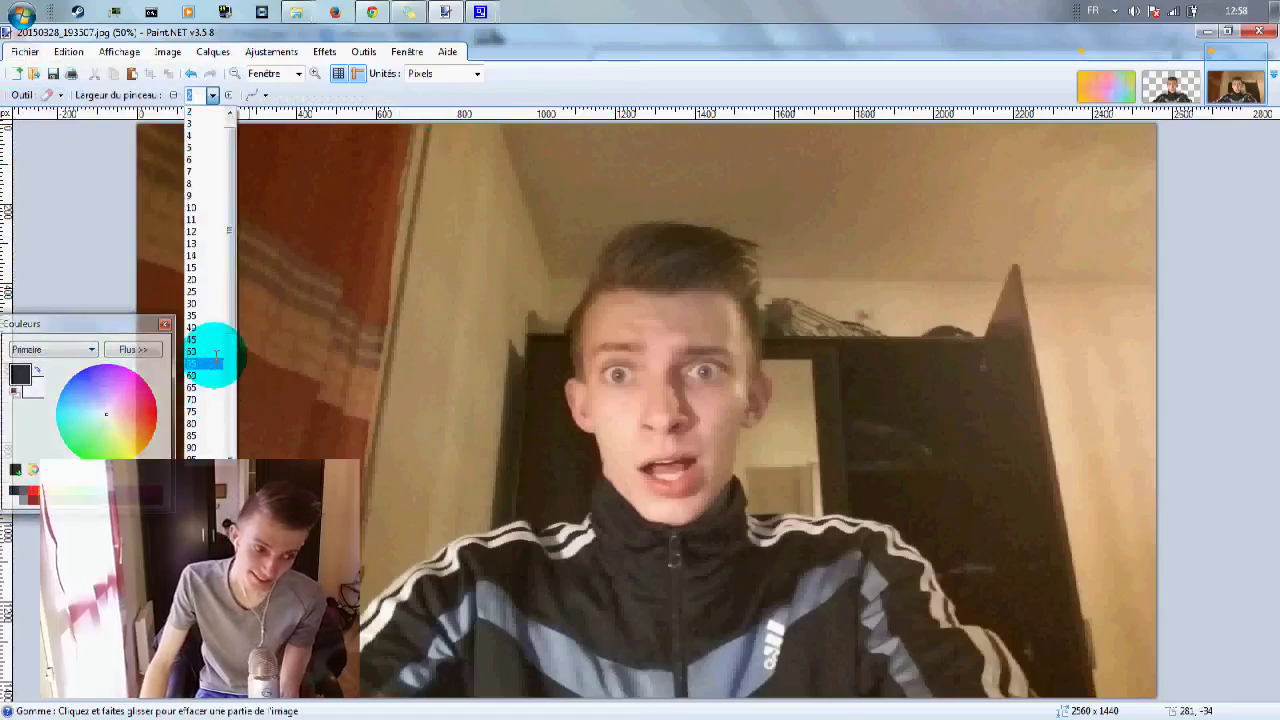
pyautogui.click(34, 92)
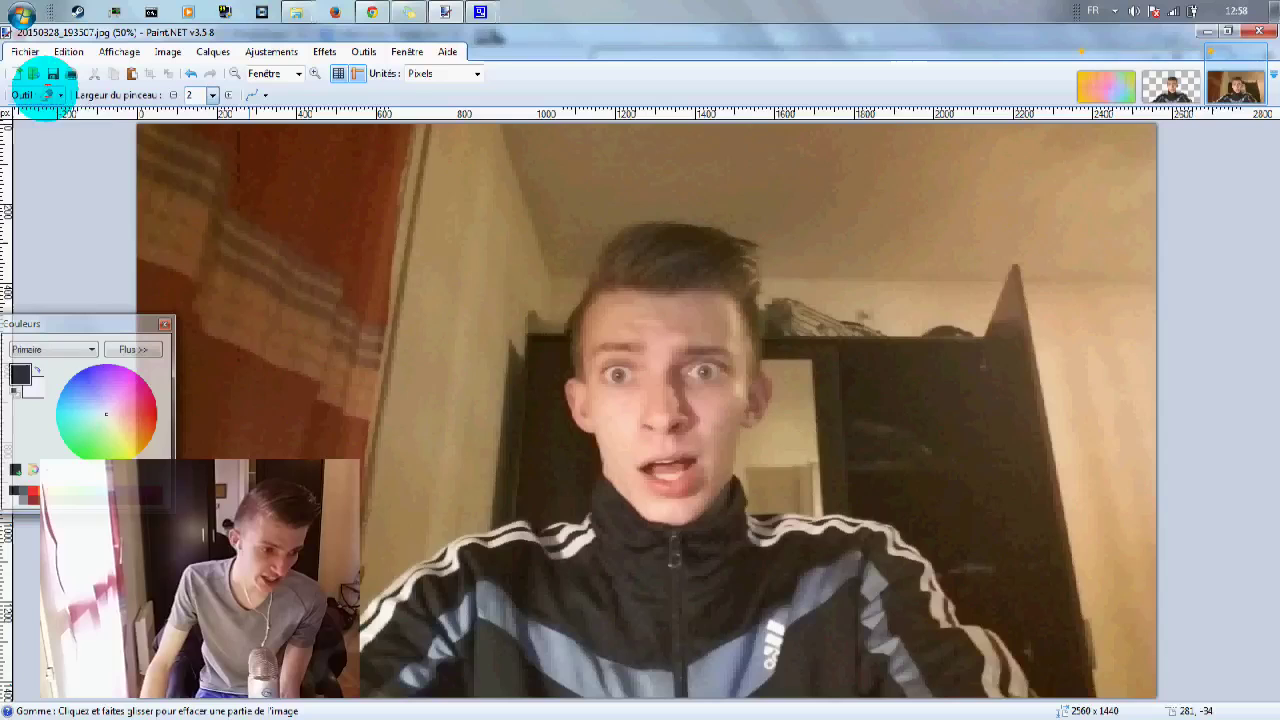
pyautogui.click(212, 95)
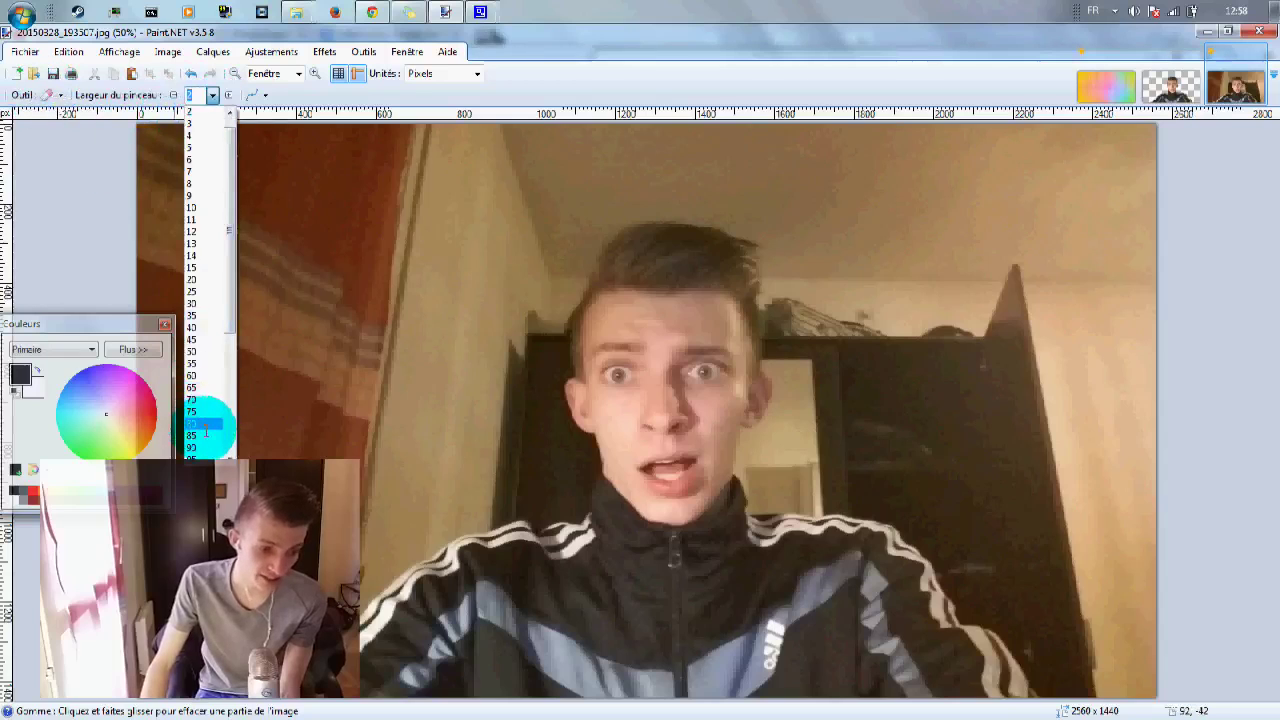
pyautogui.click(205, 399)
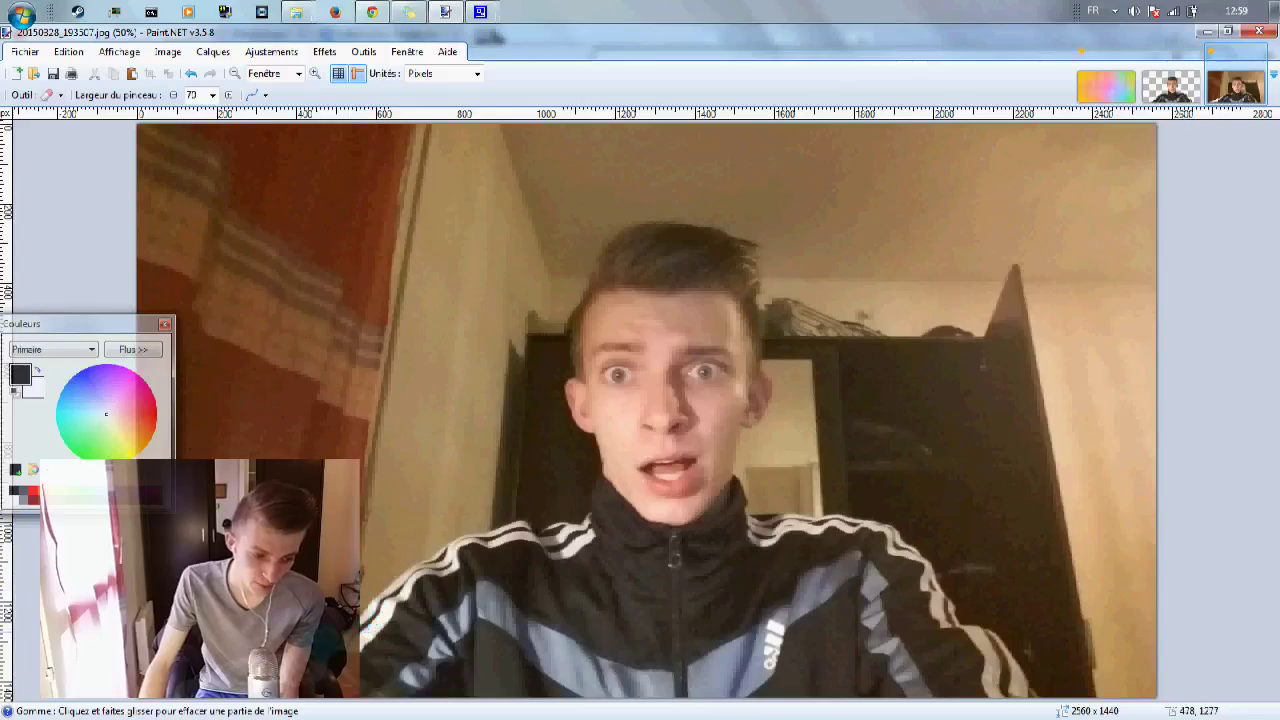
pyautogui.moveTo(380, 578)
pyautogui.mouseDown()
pyautogui.moveTo(429, 529)
pyautogui.moveTo(565, 510)
pyautogui.moveTo(581, 474)
pyautogui.mouseUp()
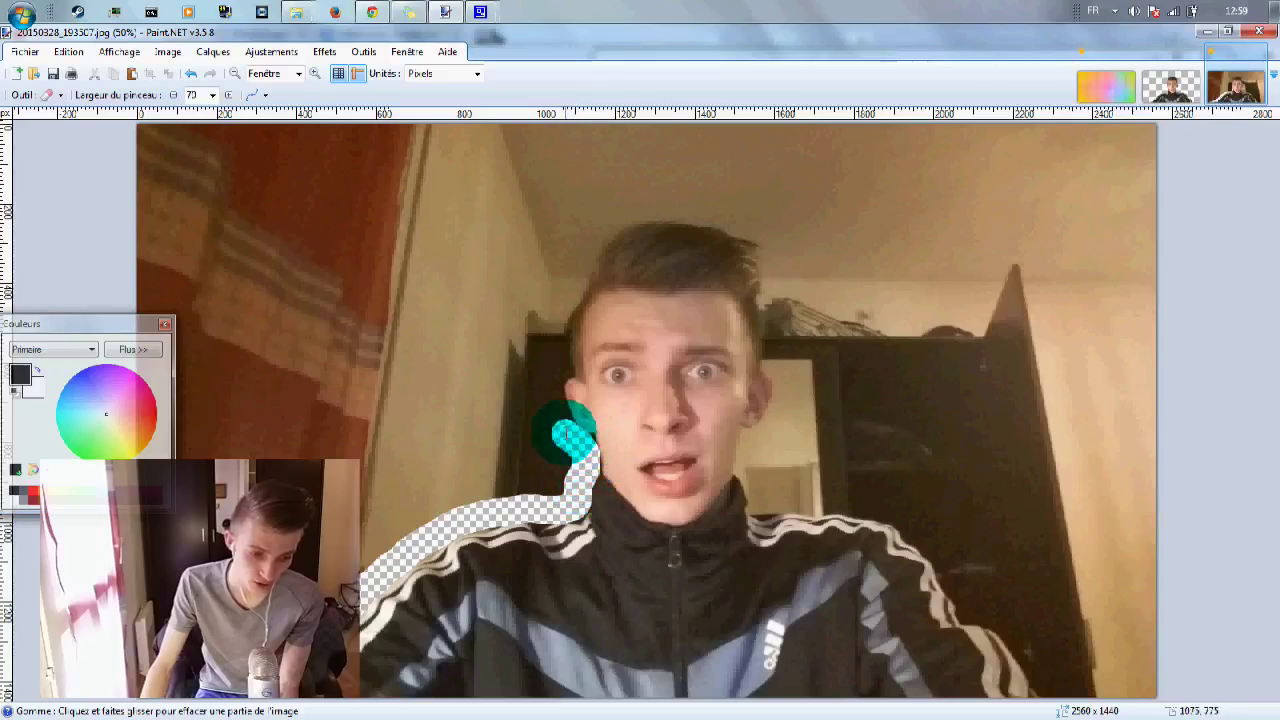
pyautogui.moveTo(552, 403)
pyautogui.mouseDown()
pyautogui.moveTo(545, 386)
pyautogui.moveTo(564, 429)
pyautogui.mouseUp()
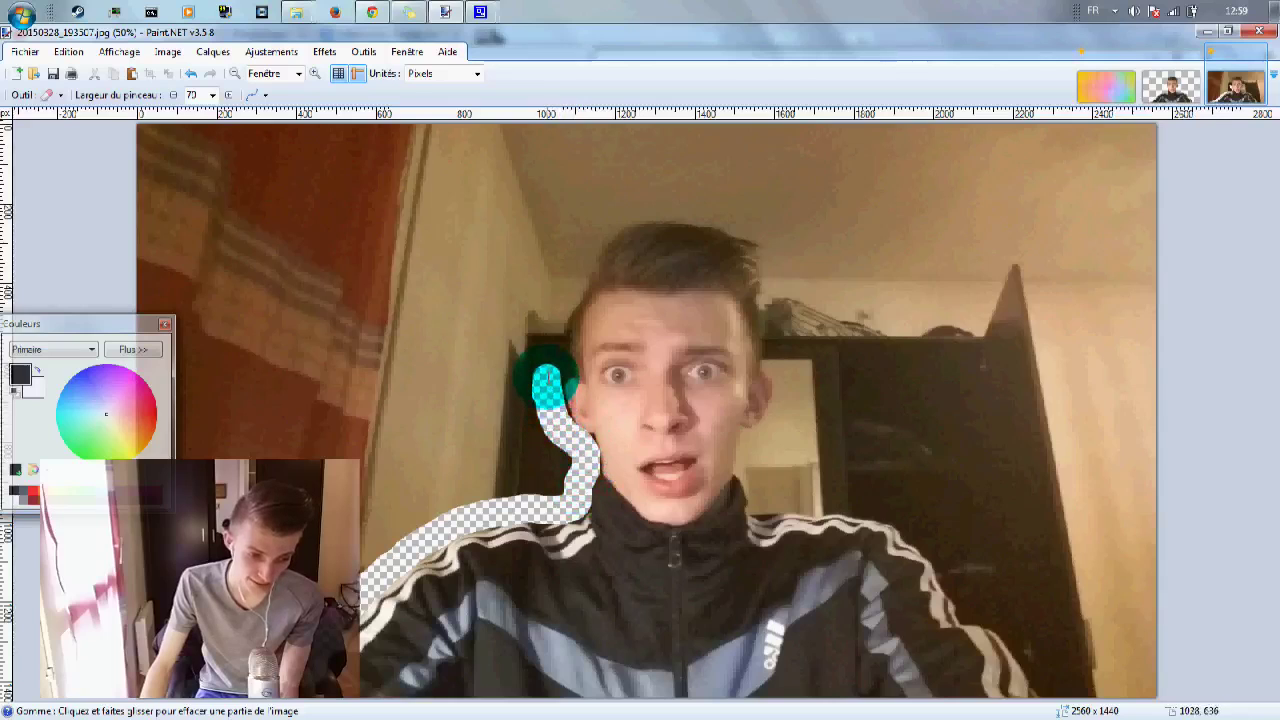
pyautogui.moveTo(555, 362)
pyautogui.mouseDown()
pyautogui.moveTo(560, 303)
pyautogui.moveTo(606, 214)
pyautogui.moveTo(731, 209)
pyautogui.moveTo(771, 249)
pyautogui.moveTo(777, 281)
pyautogui.moveTo(763, 303)
pyautogui.moveTo(767, 254)
pyautogui.mouseUp()
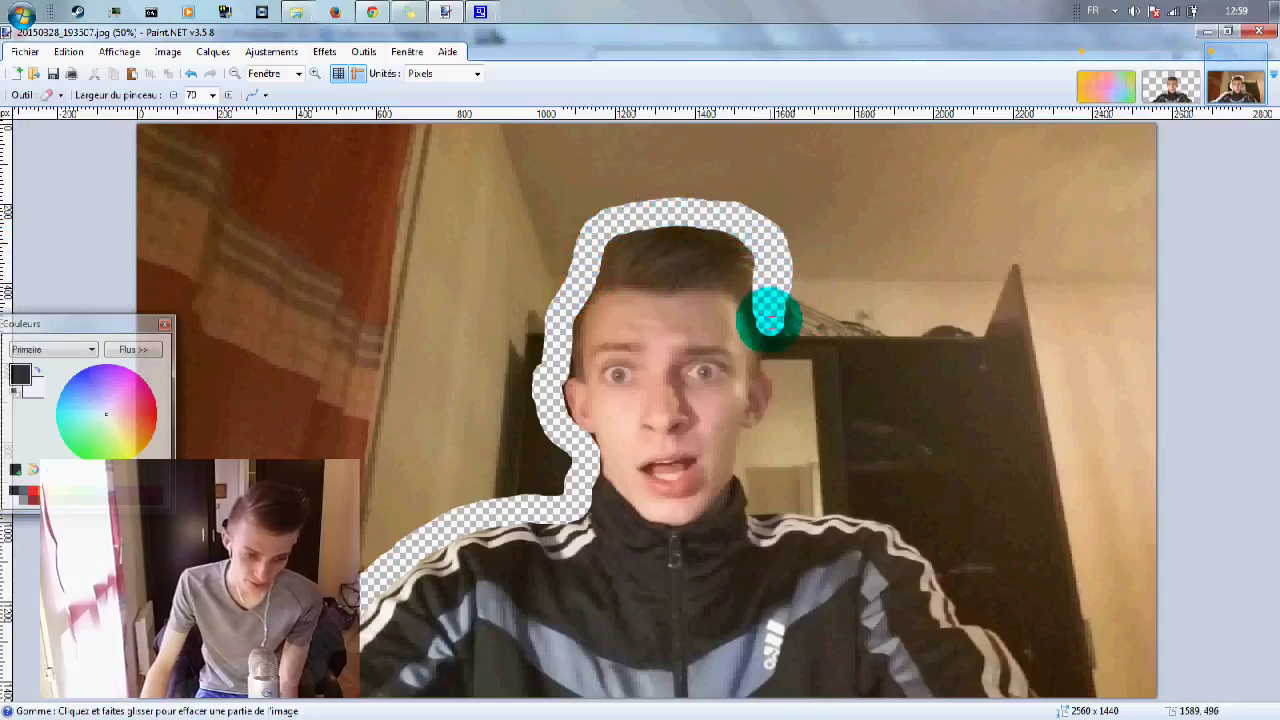
pyautogui.moveTo(771, 332)
pyautogui.mouseDown()
pyautogui.moveTo(792, 395)
pyautogui.moveTo(747, 466)
pyautogui.moveTo(763, 502)
pyautogui.moveTo(901, 520)
pyautogui.moveTo(970, 606)
pyautogui.moveTo(1019, 641)
pyautogui.moveTo(1057, 697)
pyautogui.mouseUp()
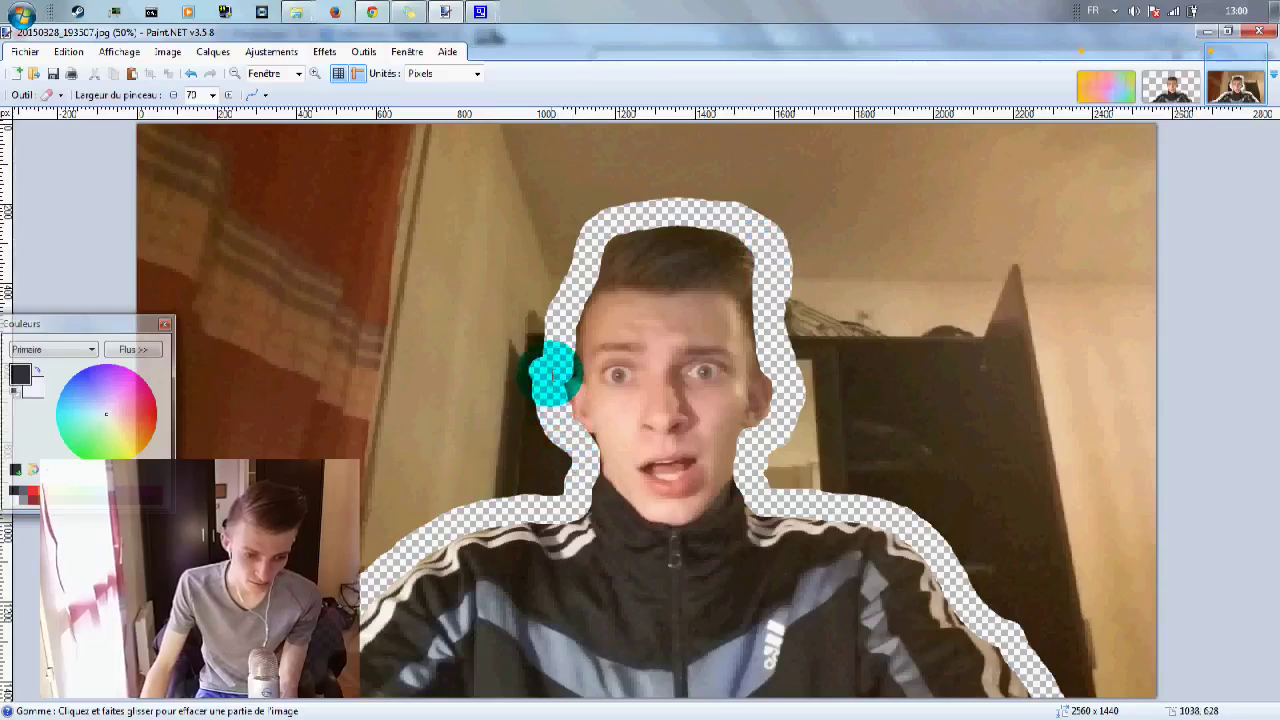
# Finish the erased band beside the person's ear, and erase the outer background beside the red curtain with an Eraser width of 200.
pyautogui.moveTo(550, 375); pyautogui.dragTo(590, 452)
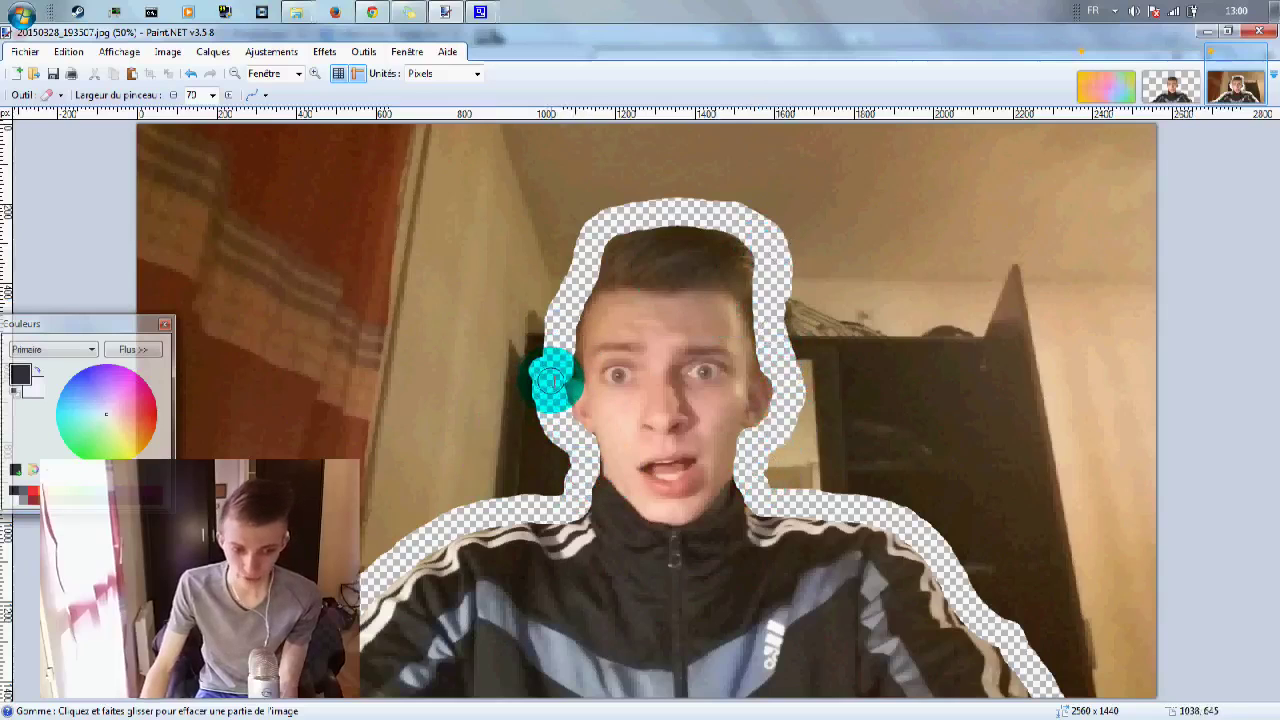
pyautogui.moveTo(553, 380); pyautogui.dragTo(548, 425)
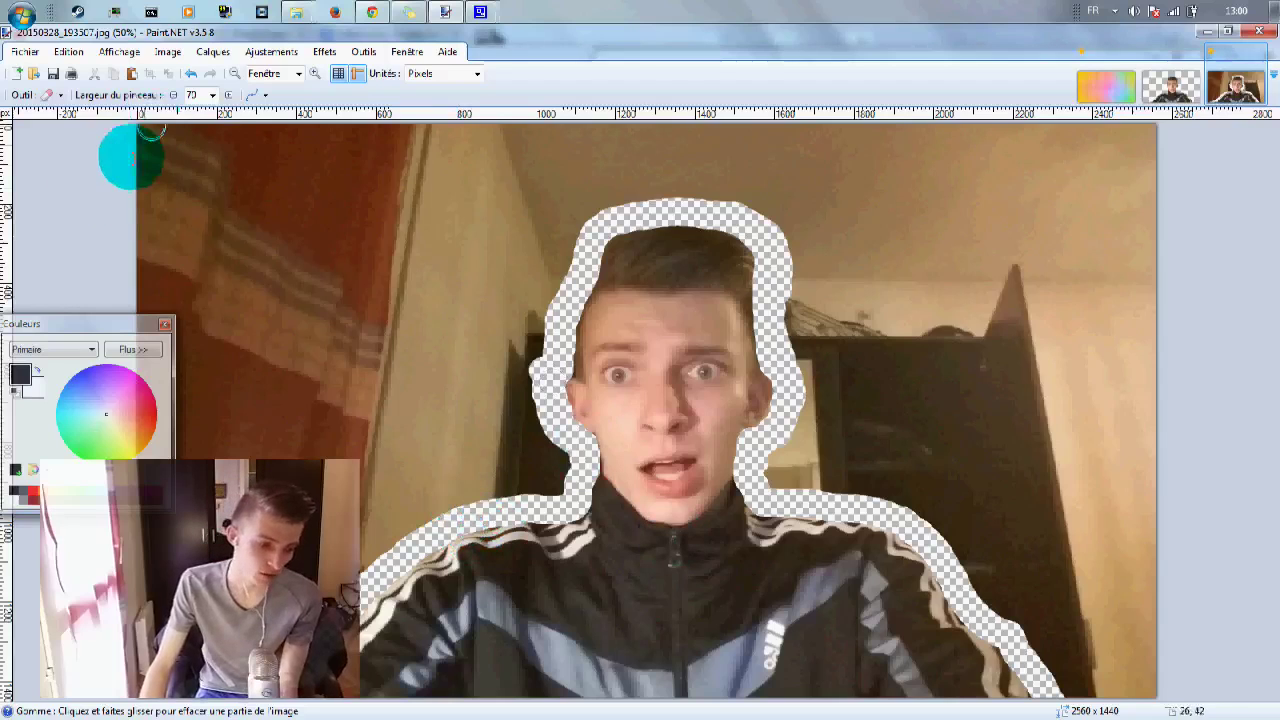
pyautogui.click(212, 94)
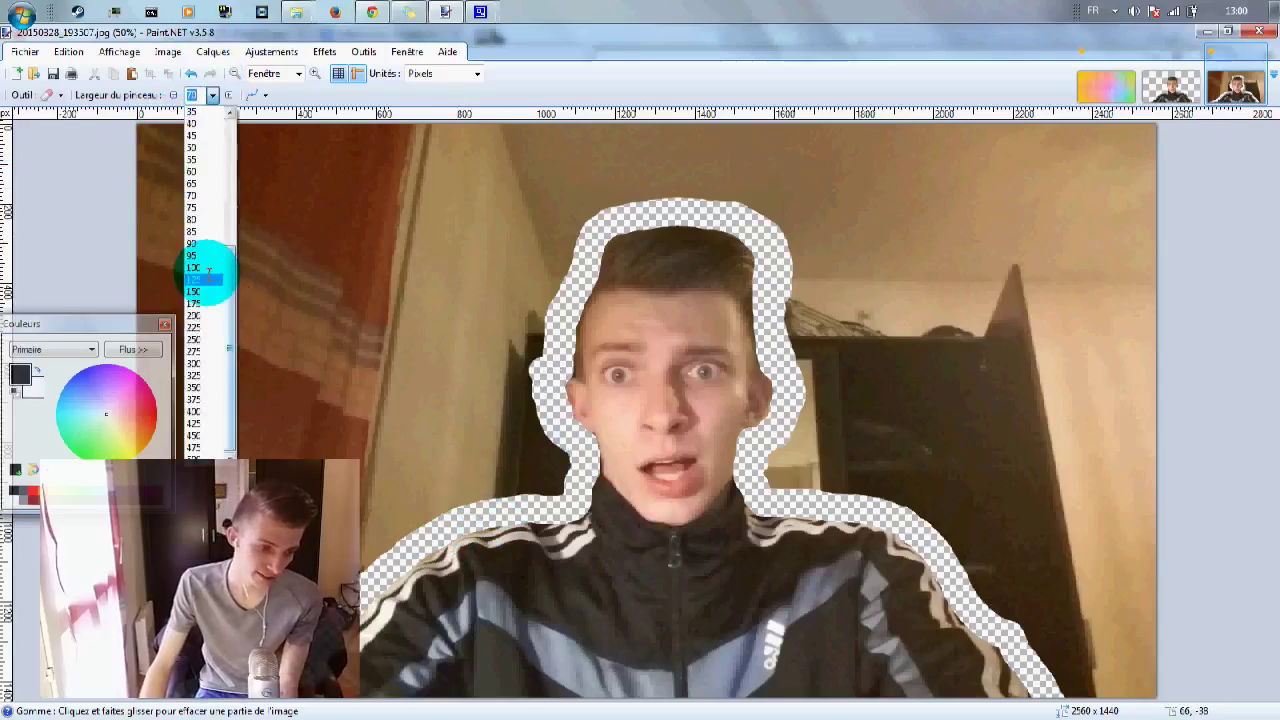
pyautogui.click(207, 315)
pyautogui.moveTo(181, 684)
pyautogui.mouseDown()
pyautogui.moveTo(165, 692)
pyautogui.moveTo(160, 110)
pyautogui.moveTo(209, 163)
pyautogui.moveTo(221, 128)
pyautogui.moveTo(235, 637)
pyautogui.moveTo(357, 457)
pyautogui.moveTo(306, 131)
pyautogui.moveTo(265, 473)
pyautogui.mouseUp()
pyautogui.moveTo(296, 631)
pyautogui.mouseDown()
pyautogui.moveTo(320, 286)
pyautogui.moveTo(297, 678)
pyautogui.mouseUp()
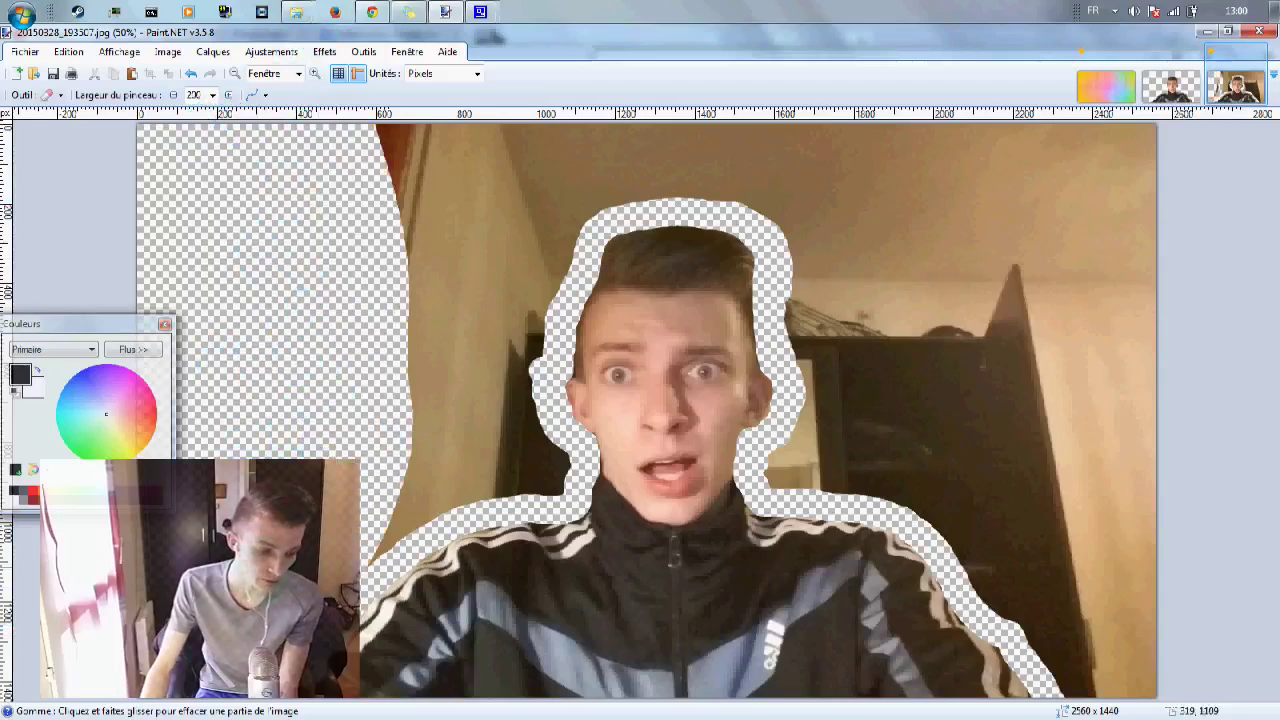
# Erase all the remaining background around the person's head and shoulders with the Eraser at a brush width of 200.
pyautogui.moveTo(383, 527)
pyautogui.mouseDown()
pyautogui.moveTo(498, 455)
pyautogui.moveTo(535, 464)
pyautogui.moveTo(485, 412)
pyautogui.moveTo(413, 13)
pyautogui.moveTo(383, 156)
pyautogui.moveTo(413, 416)
pyautogui.moveTo(497, 402)
pyautogui.moveTo(506, 412)
pyautogui.moveTo(508, 151)
pyautogui.moveTo(520, 137)
pyautogui.moveTo(1072, 143)
pyautogui.moveTo(1181, 187)
pyautogui.moveTo(1272, 519)
pyautogui.moveTo(1234, 594)
pyautogui.moveTo(1162, 602)
pyautogui.moveTo(1124, 662)
pyautogui.moveTo(1126, 696)
pyautogui.moveTo(1097, 698)
pyautogui.moveTo(1084, 651)
pyautogui.moveTo(1156, 450)
pyautogui.moveTo(1115, 243)
pyautogui.moveTo(1109, 551)
pyautogui.moveTo(1050, 348)
pyautogui.moveTo(1058, 196)
pyautogui.moveTo(1093, 271)
pyautogui.moveTo(912, 261)
pyautogui.moveTo(855, 203)
pyautogui.moveTo(718, 146)
pyautogui.moveTo(671, 144)
pyautogui.moveTo(571, 166)
pyautogui.moveTo(527, 227)
pyautogui.moveTo(525, 268)
pyautogui.moveTo(589, 204)
pyautogui.moveTo(686, 194)
pyautogui.mouseUp()
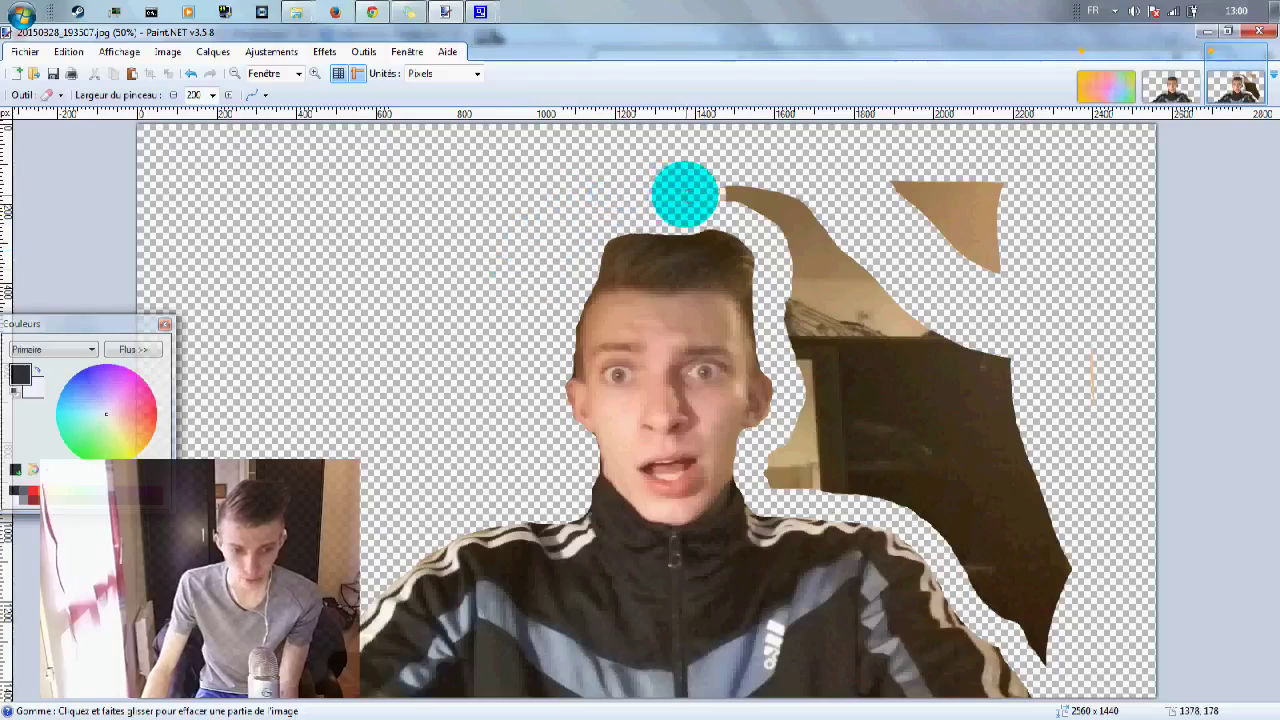
pyautogui.click(190, 73)
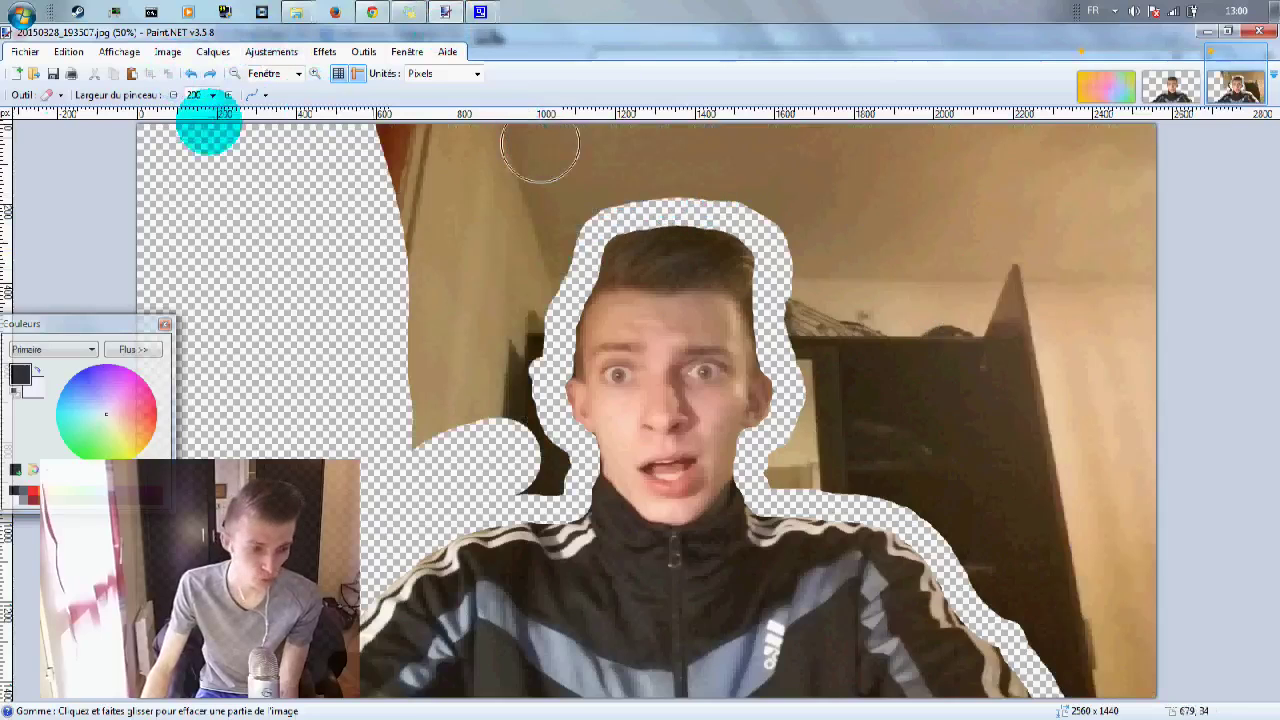
pyautogui.moveTo(1037, 220)
pyautogui.mouseDown()
pyautogui.moveTo(1143, 462)
pyautogui.moveTo(1159, 371)
pyautogui.moveTo(1133, 144)
pyautogui.moveTo(1105, 555)
pyautogui.moveTo(1133, 686)
pyautogui.moveTo(1165, 610)
pyautogui.moveTo(1161, 532)
pyautogui.moveTo(1130, 664)
pyautogui.moveTo(1099, 687)
pyautogui.moveTo(1069, 651)
pyautogui.moveTo(1032, 116)
pyautogui.moveTo(1064, 263)
pyautogui.moveTo(1047, 176)
pyautogui.moveTo(909, 102)
pyautogui.moveTo(708, 80)
pyautogui.moveTo(392, 147)
pyautogui.moveTo(344, 301)
pyautogui.moveTo(414, 428)
pyautogui.moveTo(449, 294)
pyautogui.moveTo(444, 234)
pyautogui.moveTo(444, 314)
pyautogui.moveTo(432, 176)
pyautogui.moveTo(447, 176)
pyautogui.moveTo(490, 319)
pyautogui.moveTo(560, 156)
pyautogui.moveTo(503, 374)
pyautogui.moveTo(510, 425)
pyautogui.mouseUp()
pyautogui.moveTo(536, 466)
pyautogui.mouseDown()
pyautogui.moveTo(516, 313)
pyautogui.moveTo(523, 173)
pyautogui.moveTo(484, 176)
pyautogui.moveTo(655, 126)
pyautogui.moveTo(883, 150)
pyautogui.moveTo(1010, 198)
pyautogui.moveTo(1014, 210)
pyautogui.moveTo(681, 170)
pyautogui.moveTo(556, 184)
pyautogui.moveTo(937, 253)
pyautogui.moveTo(1071, 457)
pyautogui.moveTo(1024, 597)
pyautogui.moveTo(888, 461)
pyautogui.moveTo(828, 444)
pyautogui.moveTo(791, 462)
pyautogui.moveTo(972, 463)
pyautogui.moveTo(1022, 428)
pyautogui.moveTo(1020, 246)
pyautogui.moveTo(1018, 506)
pyautogui.moveTo(938, 276)
pyautogui.moveTo(930, 429)
pyautogui.moveTo(866, 273)
pyautogui.moveTo(821, 270)
pyautogui.moveTo(815, 326)
pyautogui.moveTo(849, 417)
pyautogui.mouseUp()
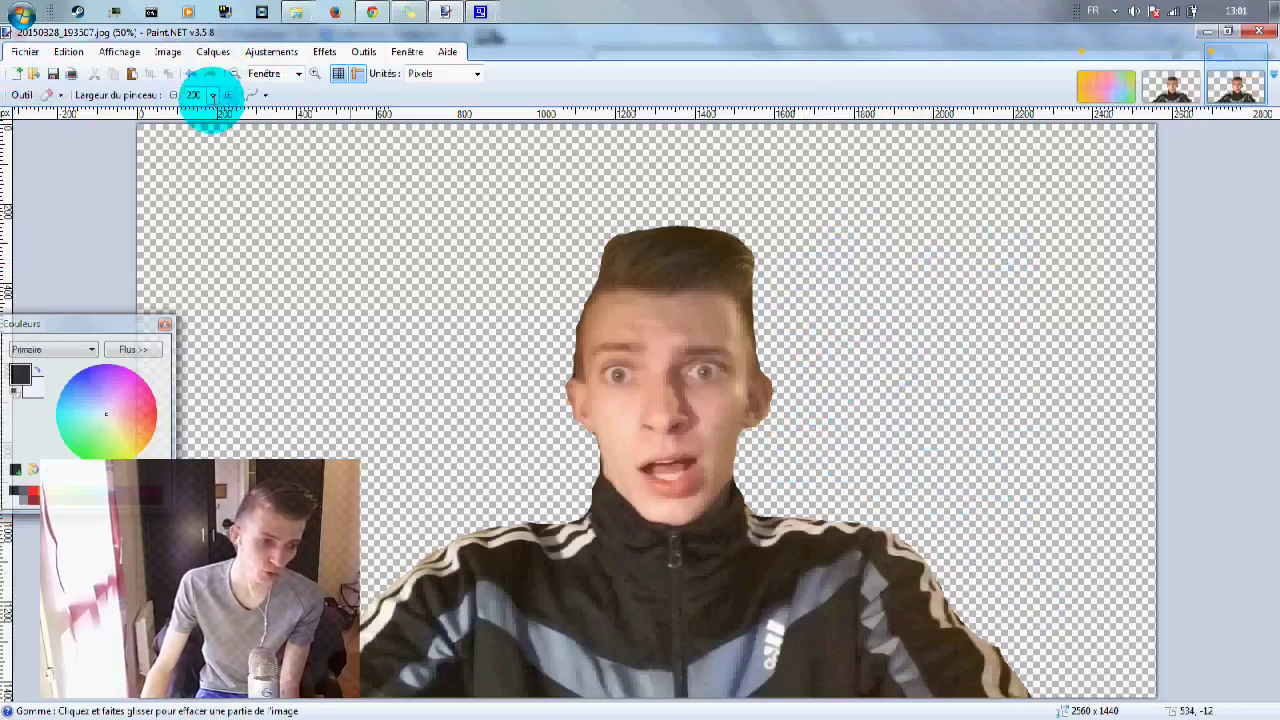
# Set the Eraser's brush width to 475.
pyautogui.click(212, 95)
pyautogui.click(188, 114)
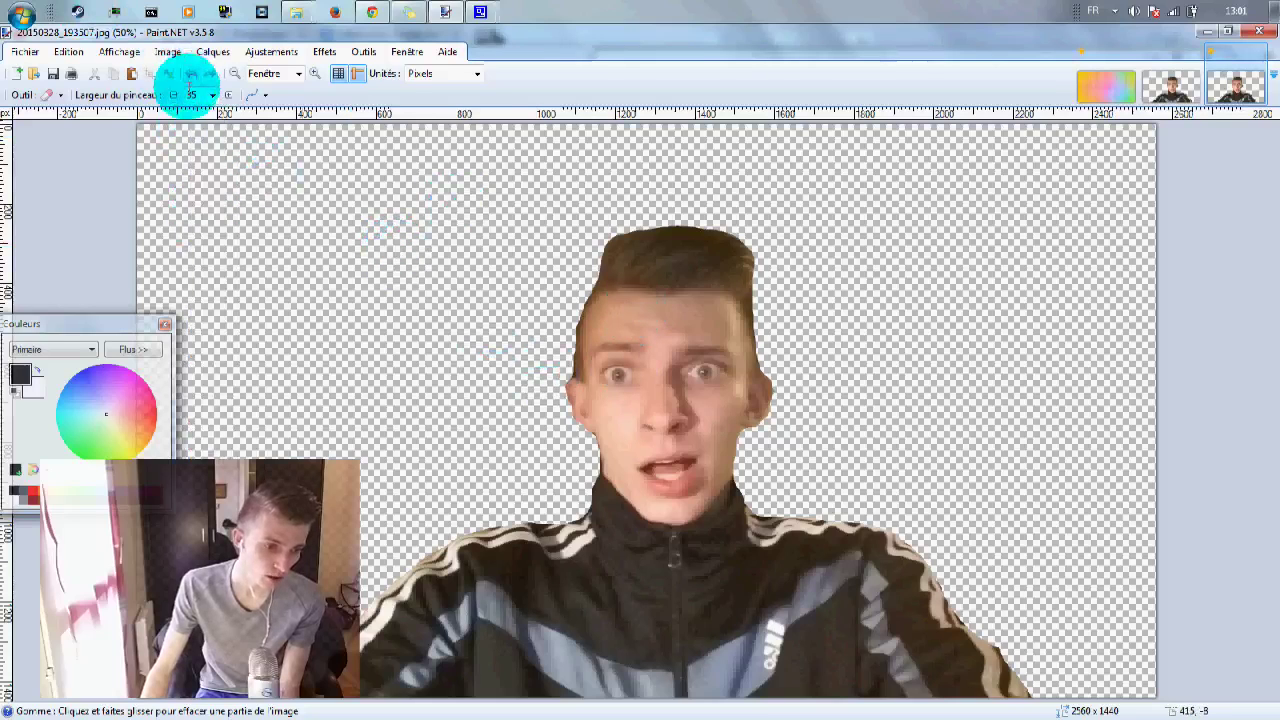
pyautogui.click(212, 95)
pyautogui.click(210, 430)
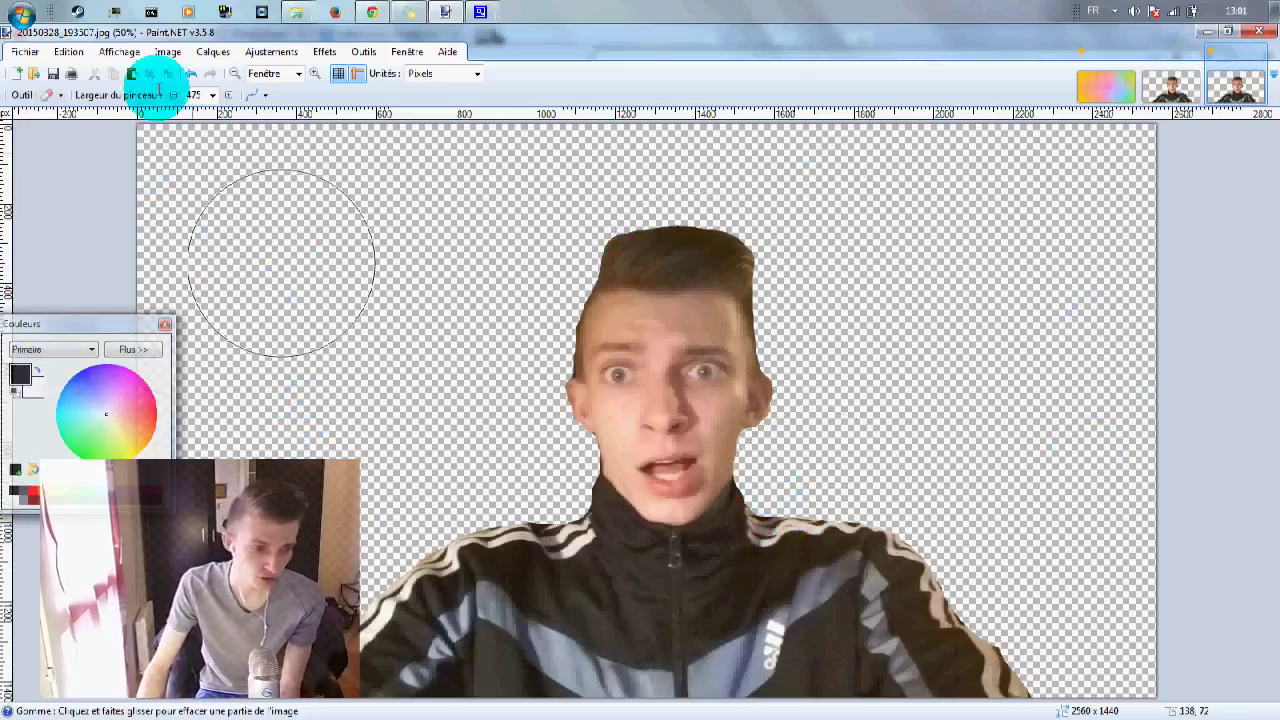
# Resize the cut-out portrait to 299 × 168 pixels with its proportions kept.
pyautogui.click(167, 52)
pyautogui.click(205, 87)
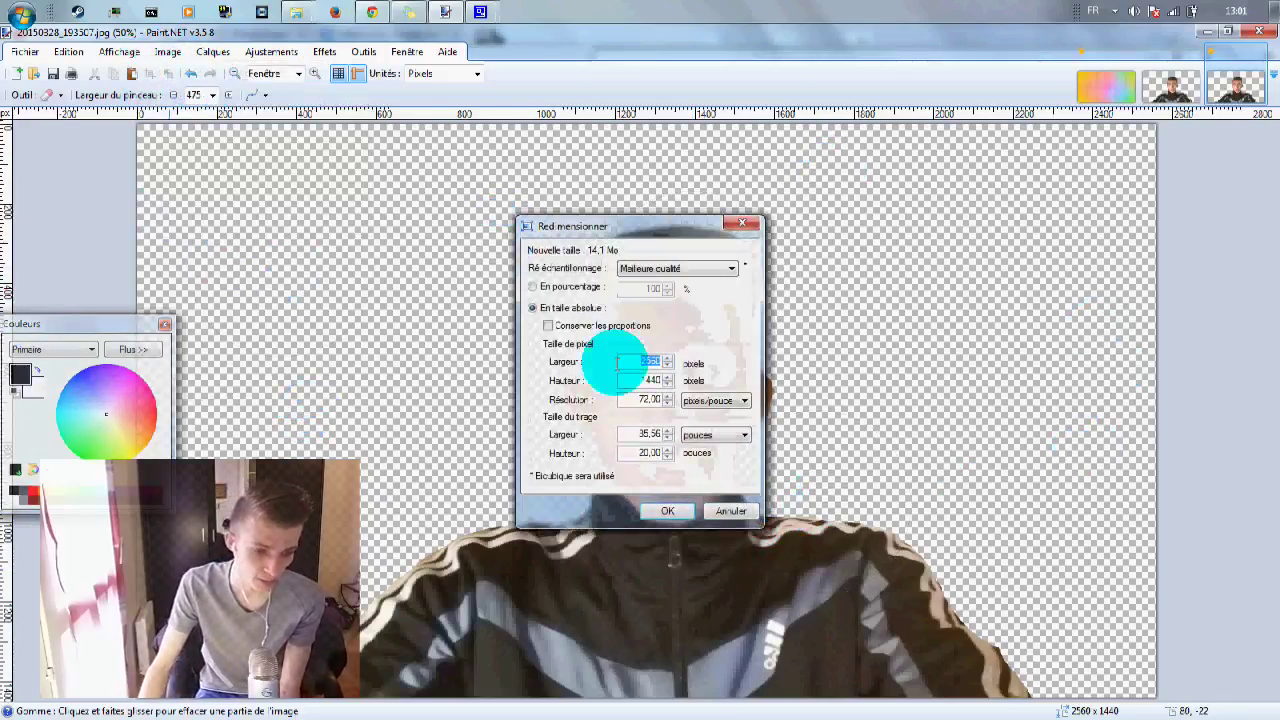
pyautogui.click(603, 328)
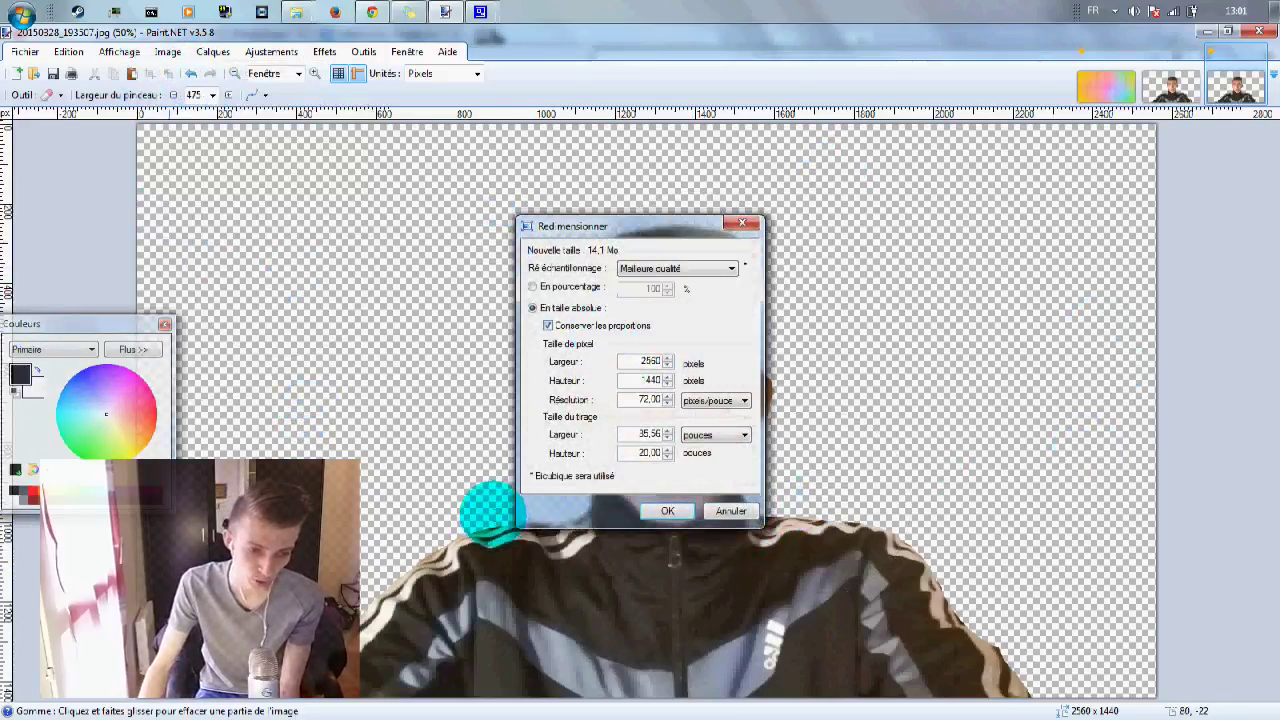
pyautogui.doubleClick(640, 361)
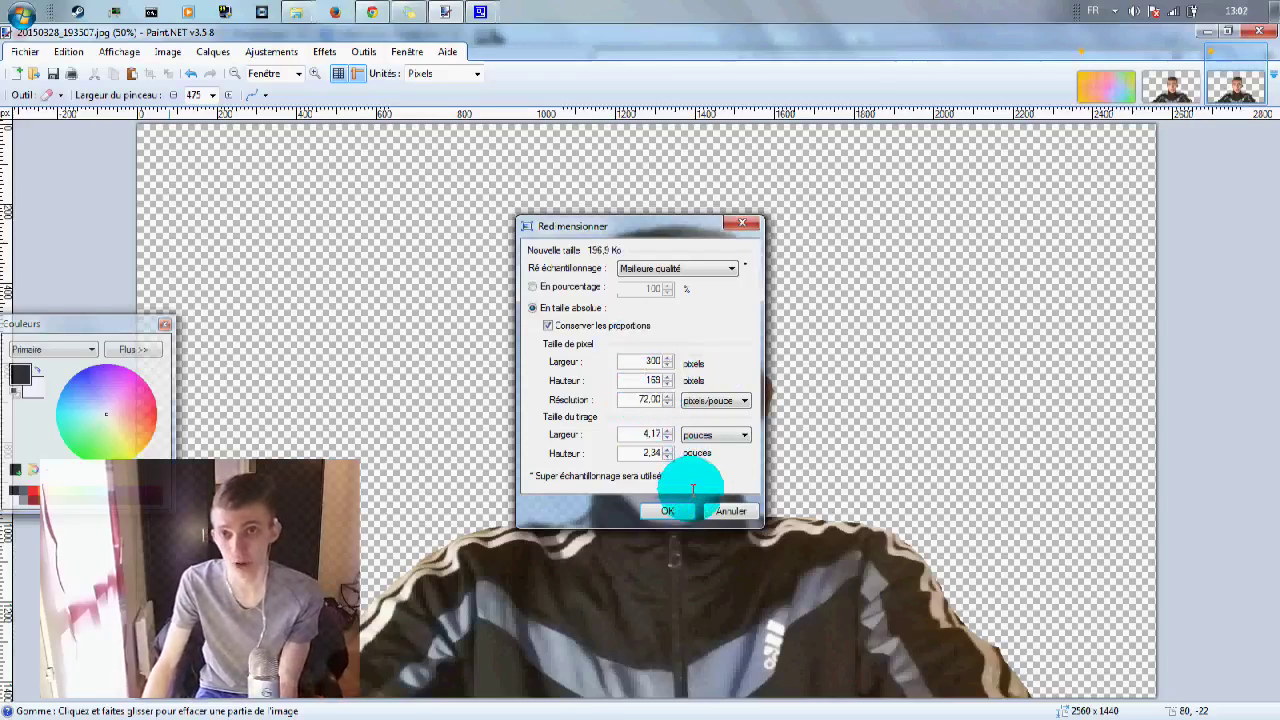
pyautogui.doubleClick(648, 361)
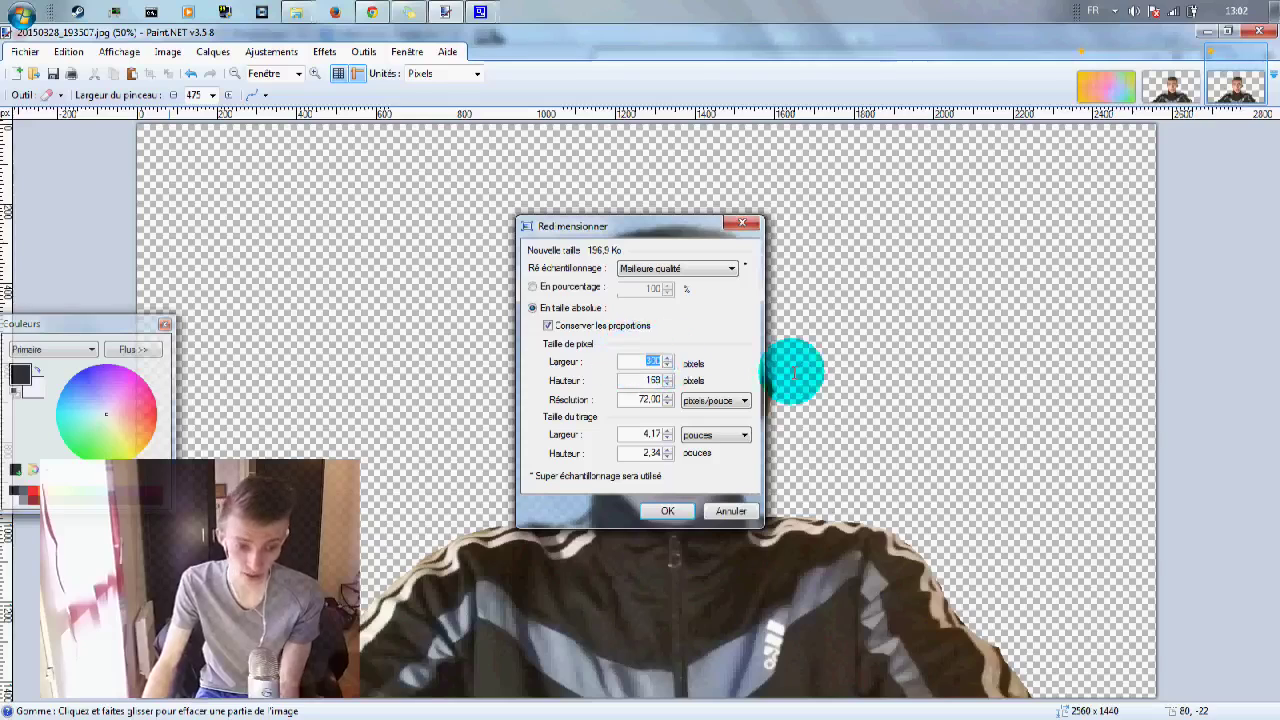
pyautogui.doubleClick(640, 381)
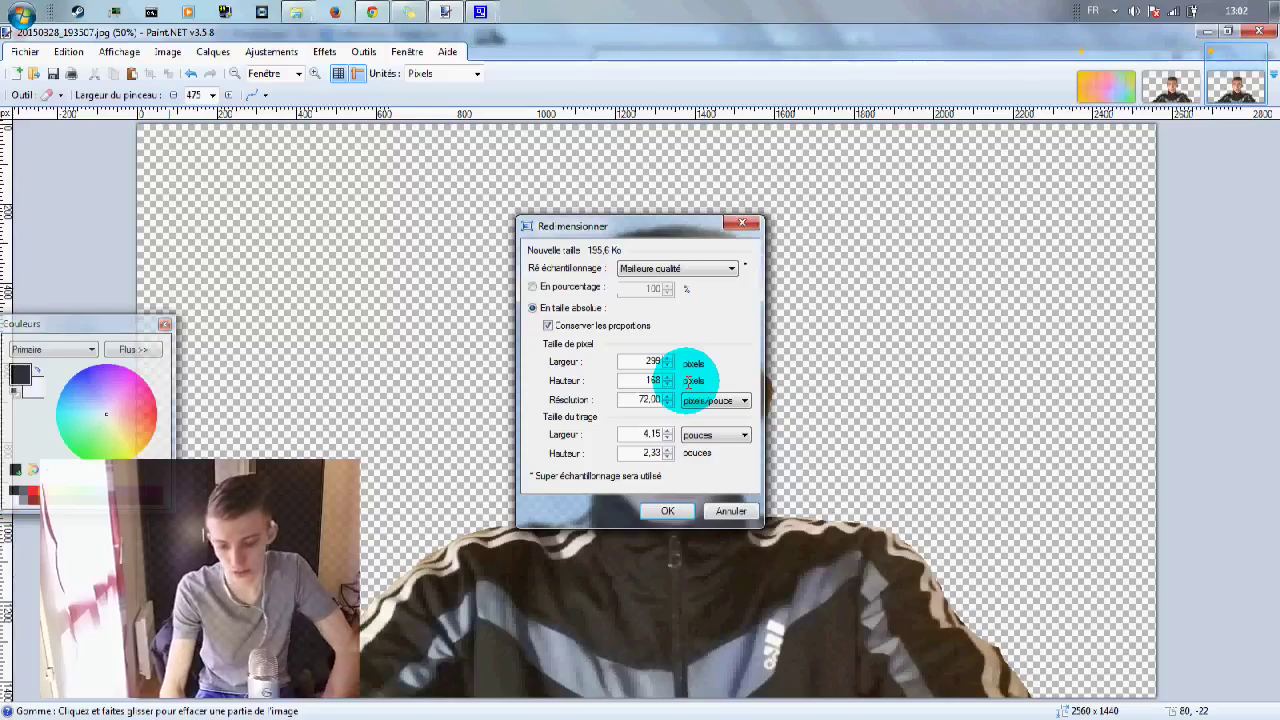
pyautogui.press('Return')
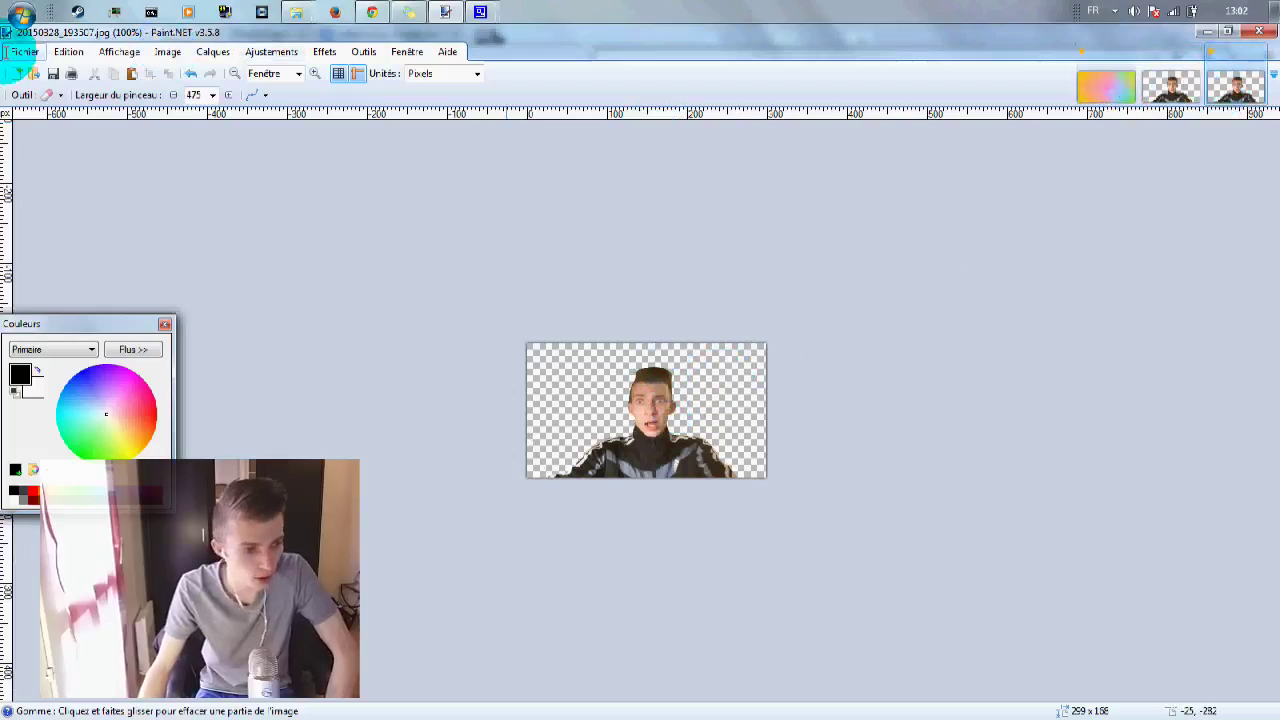
pyautogui.click(25, 51)
pyautogui.click(66, 180)
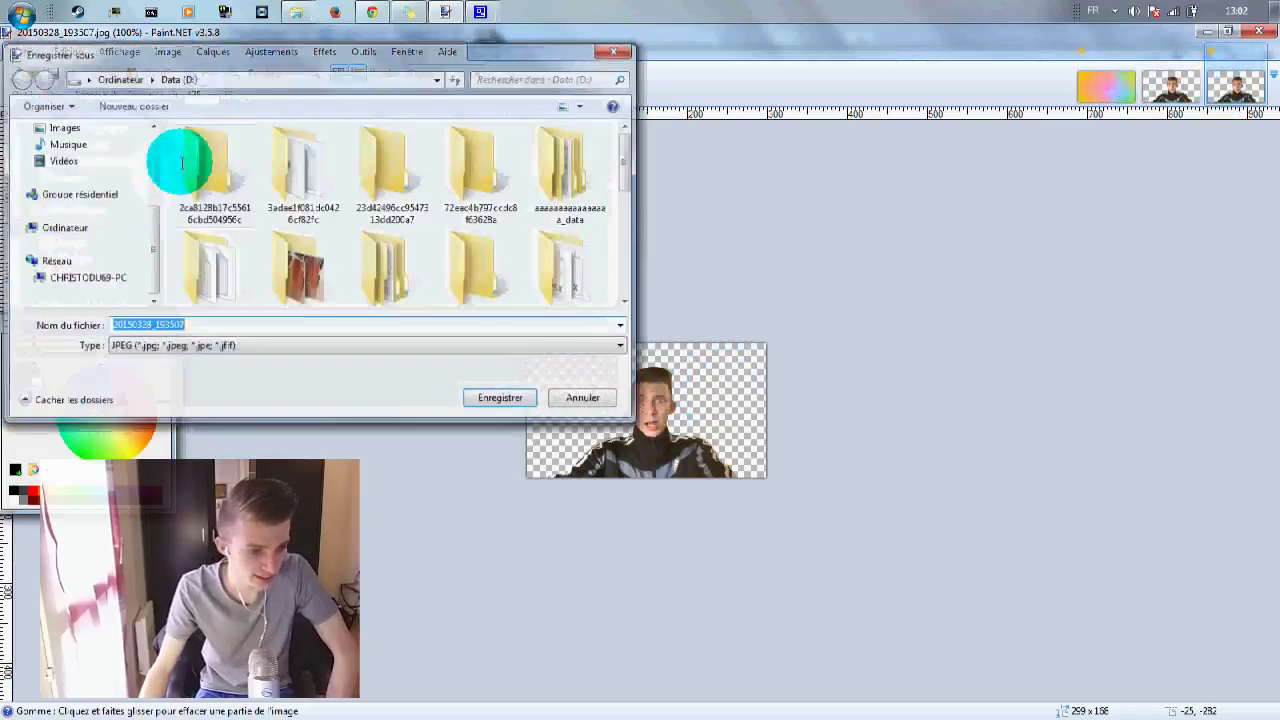
pyautogui.click(85, 78)
pyautogui.click(103, 97)
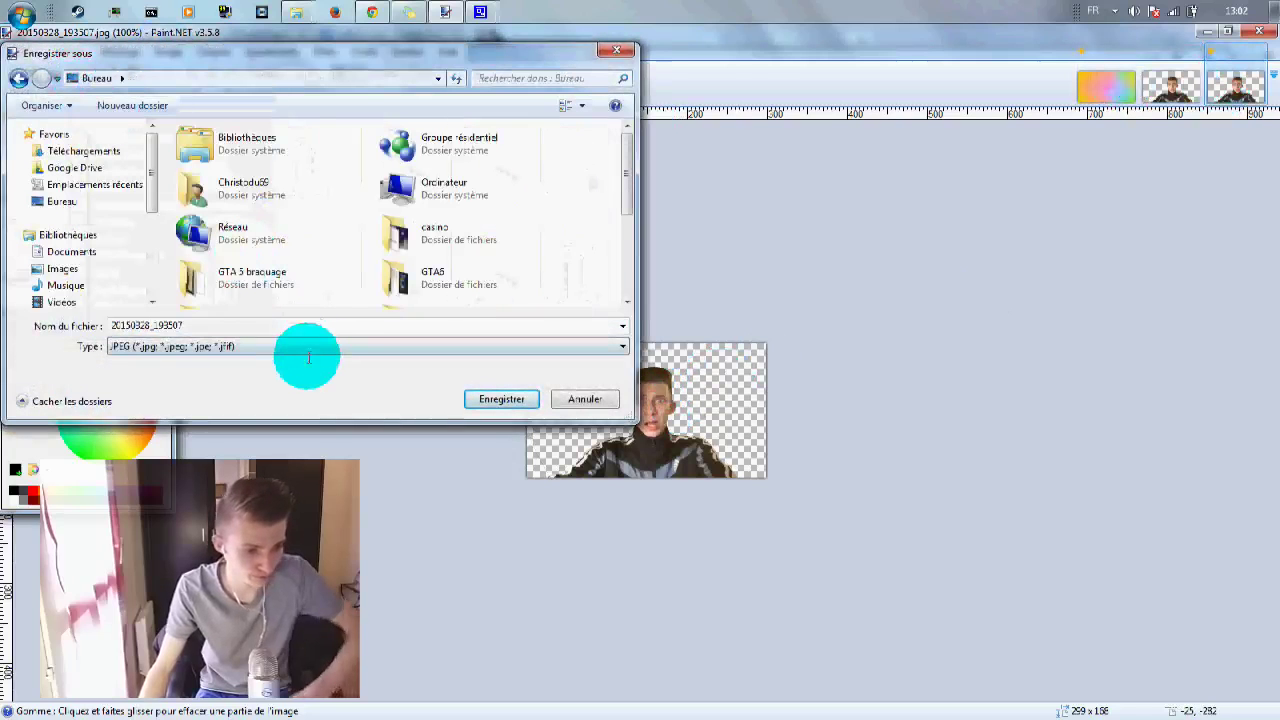
pyautogui.click(286, 324)
pyautogui.write('cd')
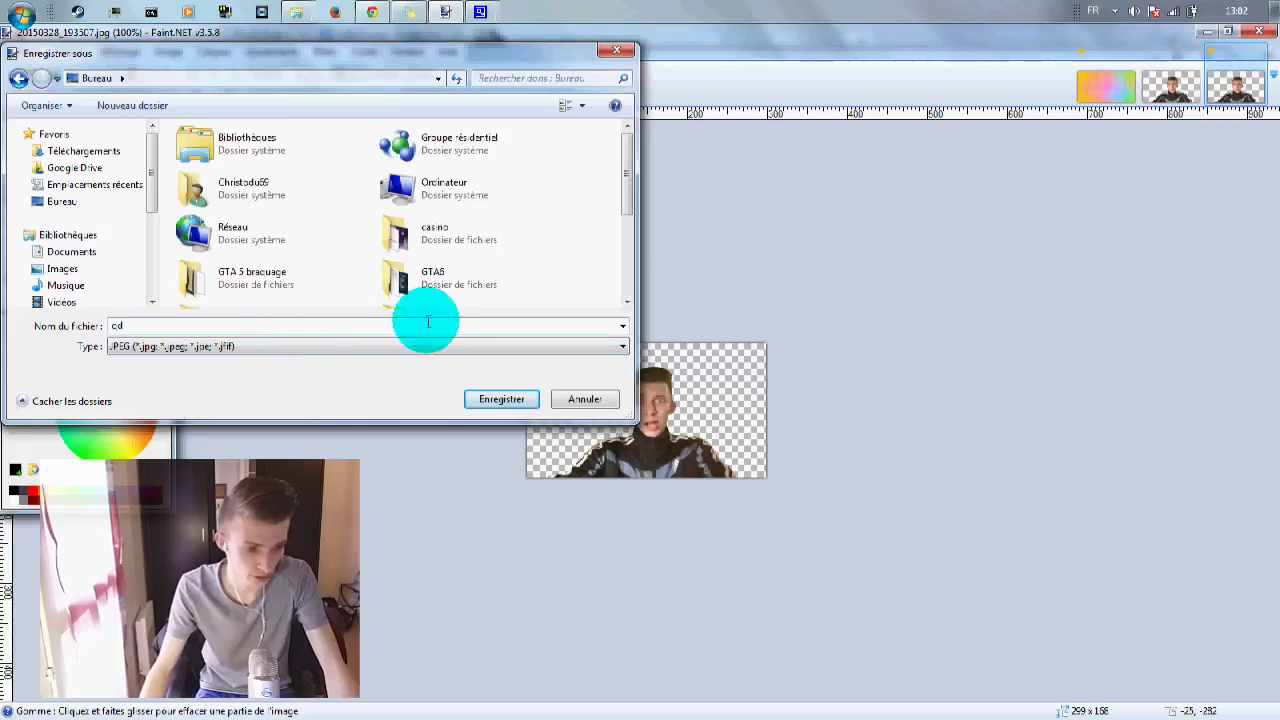
pyautogui.click(505, 399)
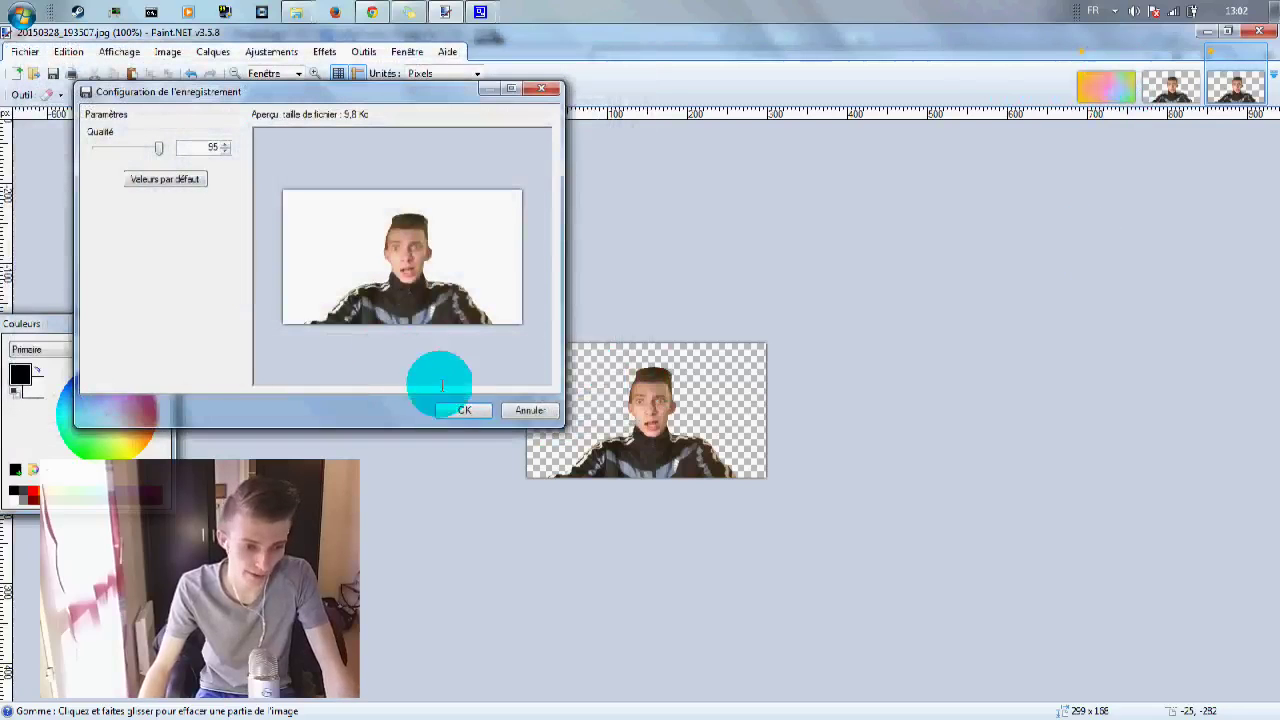
pyautogui.click(515, 410)
pyautogui.click(68, 51)
pyautogui.click(68, 51)
# Save the cut-out portrait as a PNG file named test on the Data (D:) drive with automatic colour depth detection.
pyautogui.click(25, 51)
pyautogui.click(92, 183)
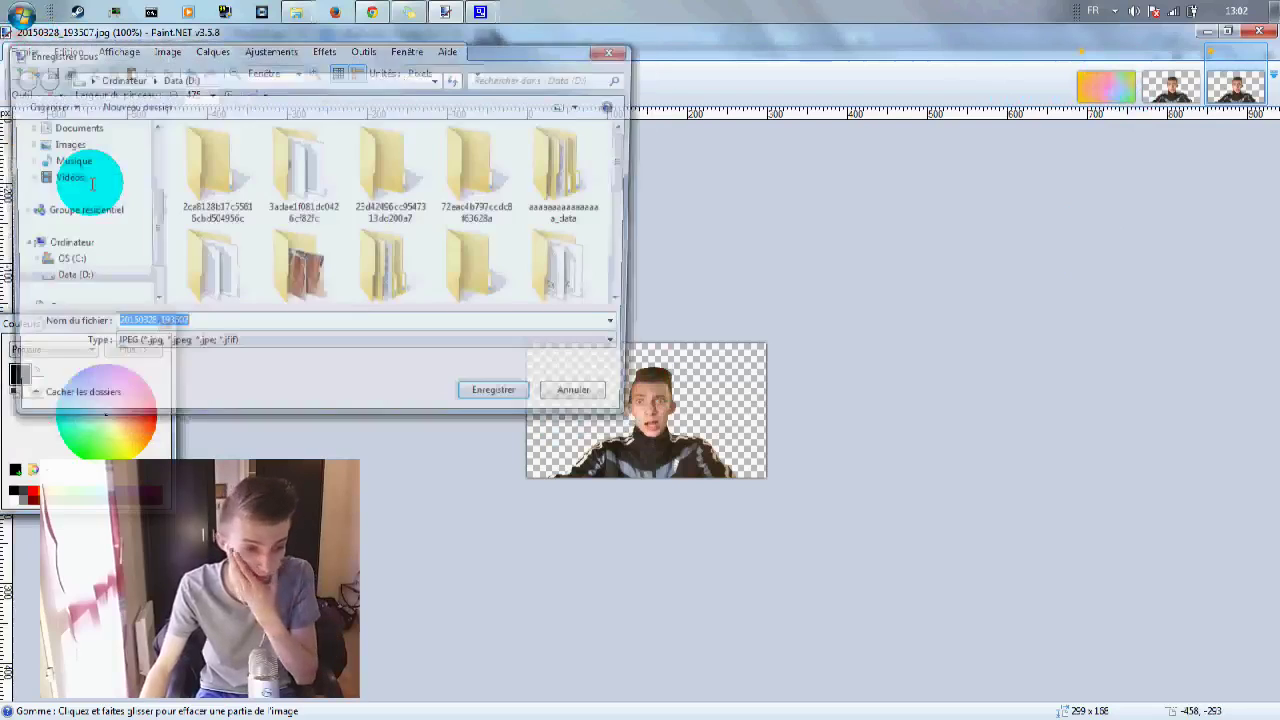
pyautogui.click(257, 343)
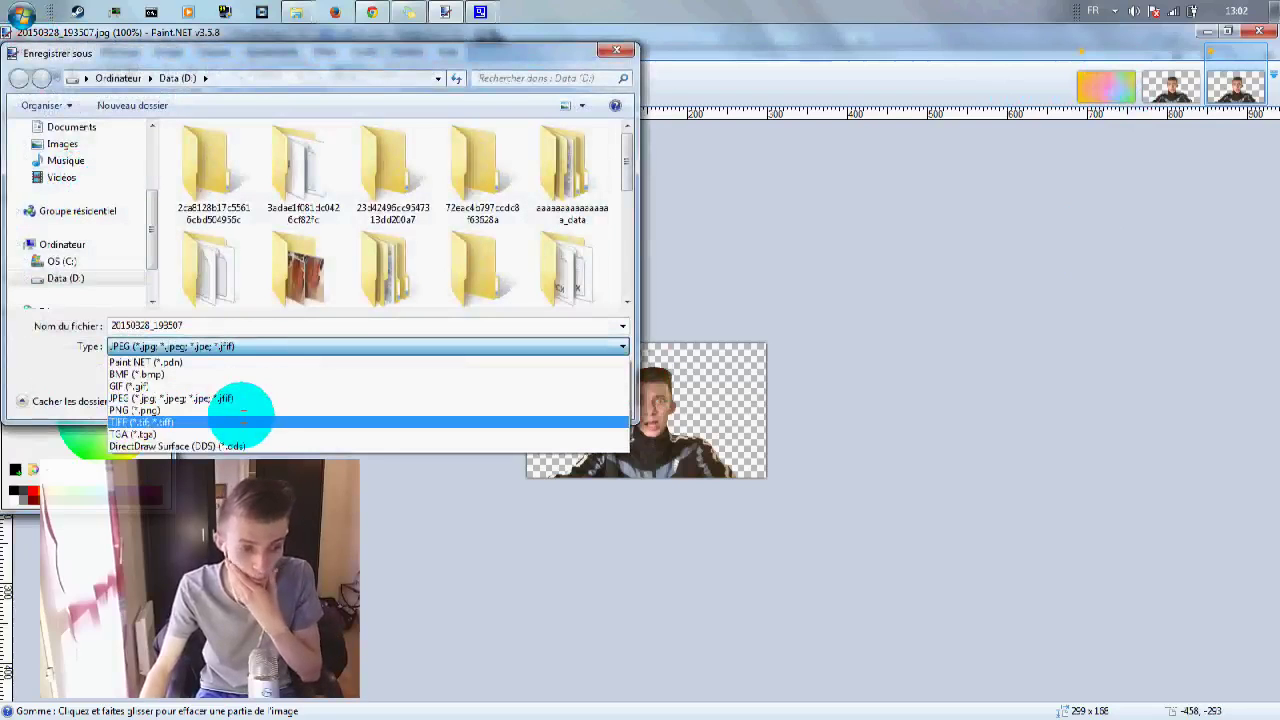
pyautogui.click(242, 411)
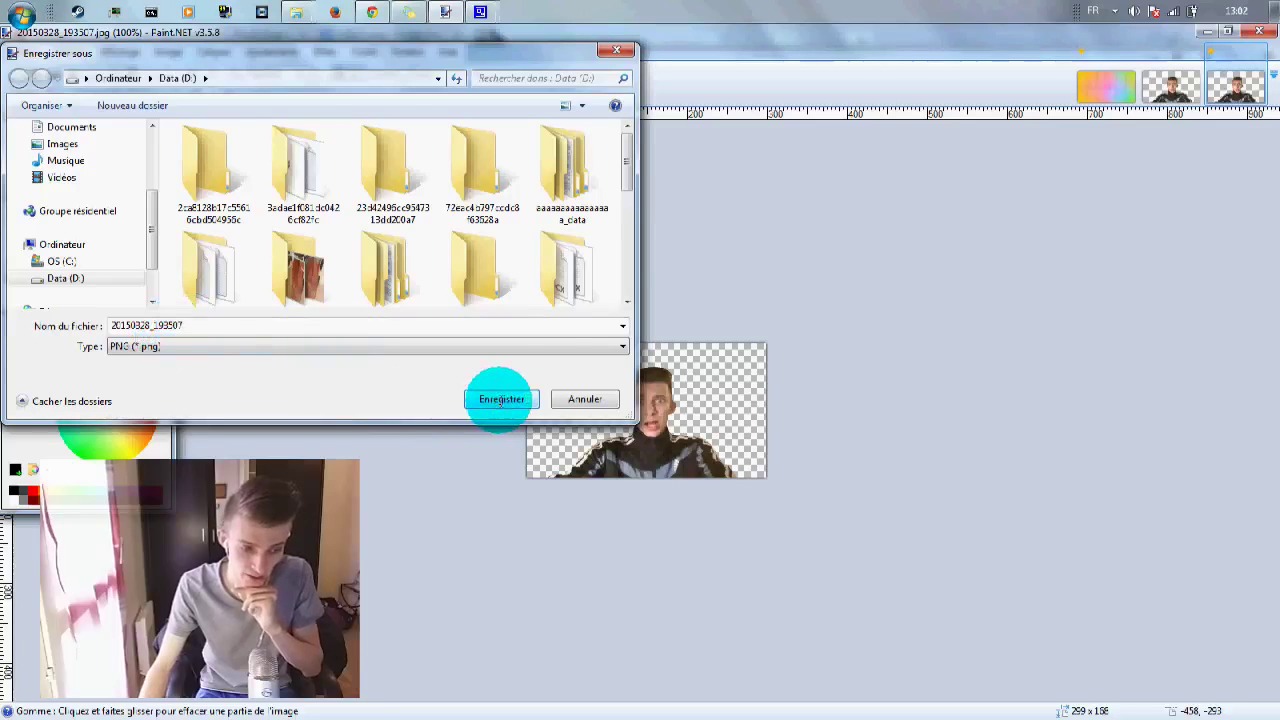
pyautogui.click(501, 399)
pyautogui.click(755, 382)
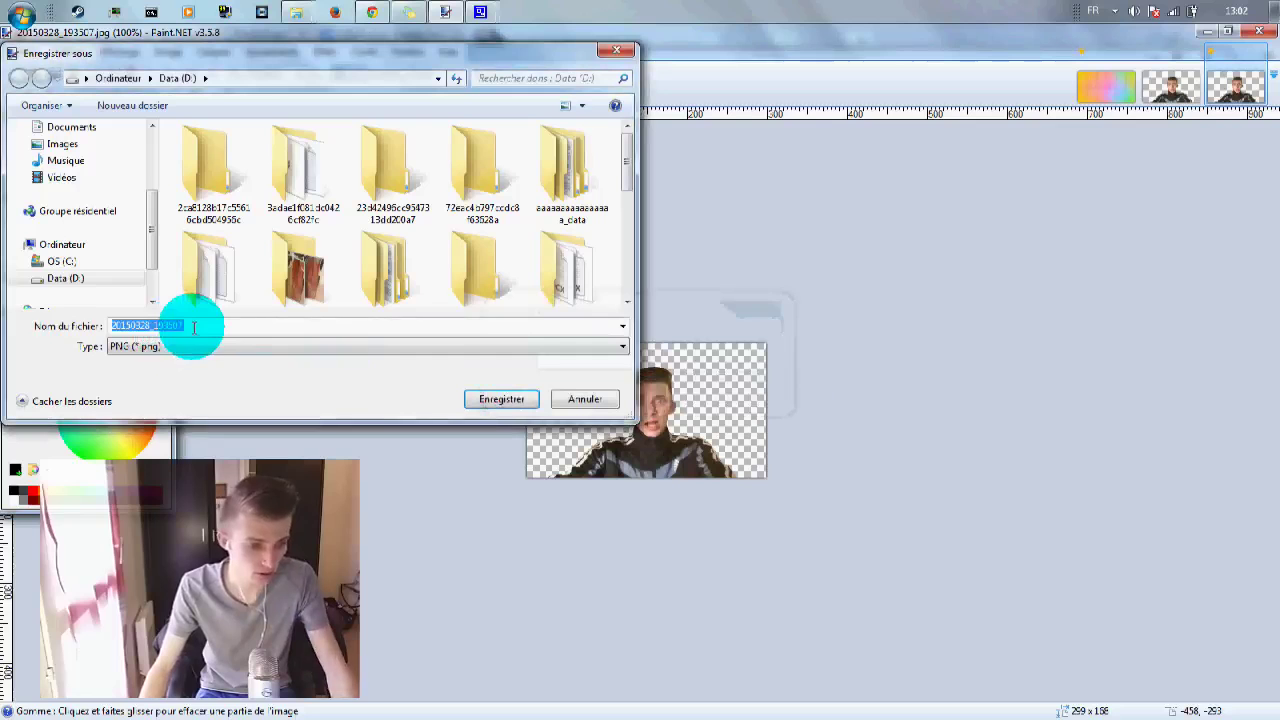
pyautogui.write('test')
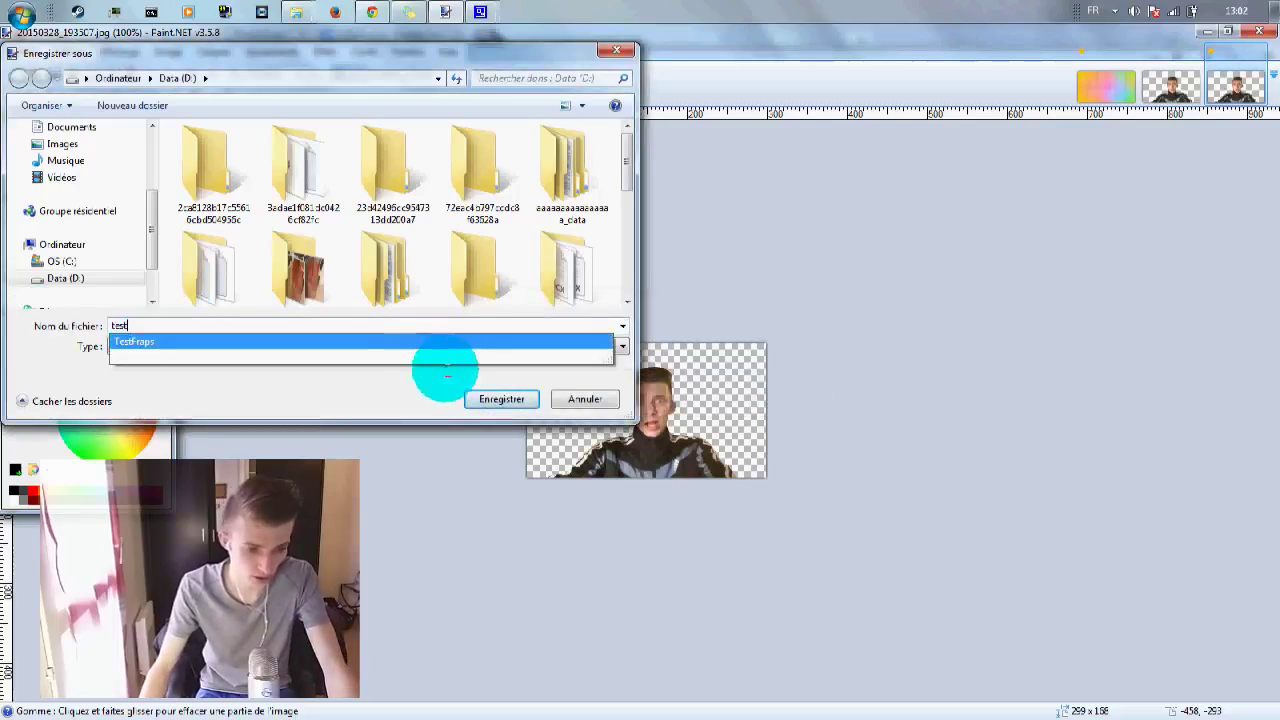
pyautogui.click(501, 399)
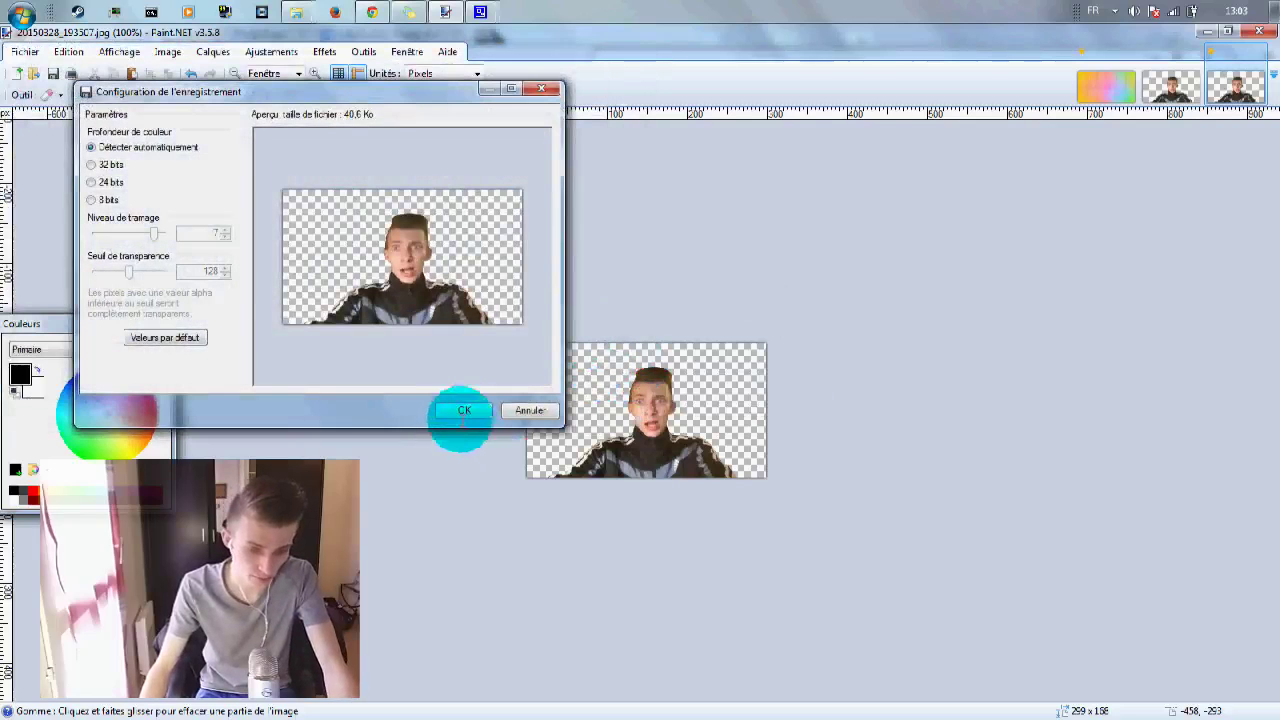
pyautogui.click(464, 410)
# Switch to the colourful background image and open the file selection for importing a layer from a file.
pyautogui.click(1100, 87)
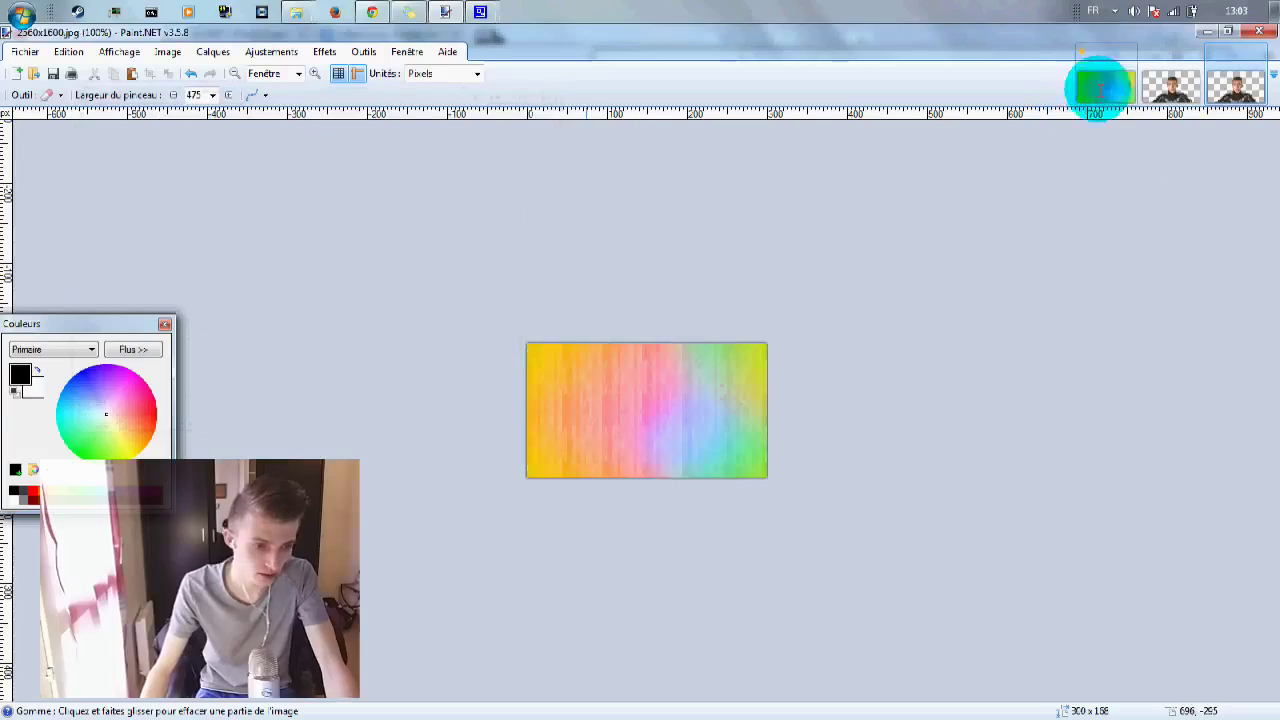
pyautogui.click(167, 51)
pyautogui.moveTo(213, 51)
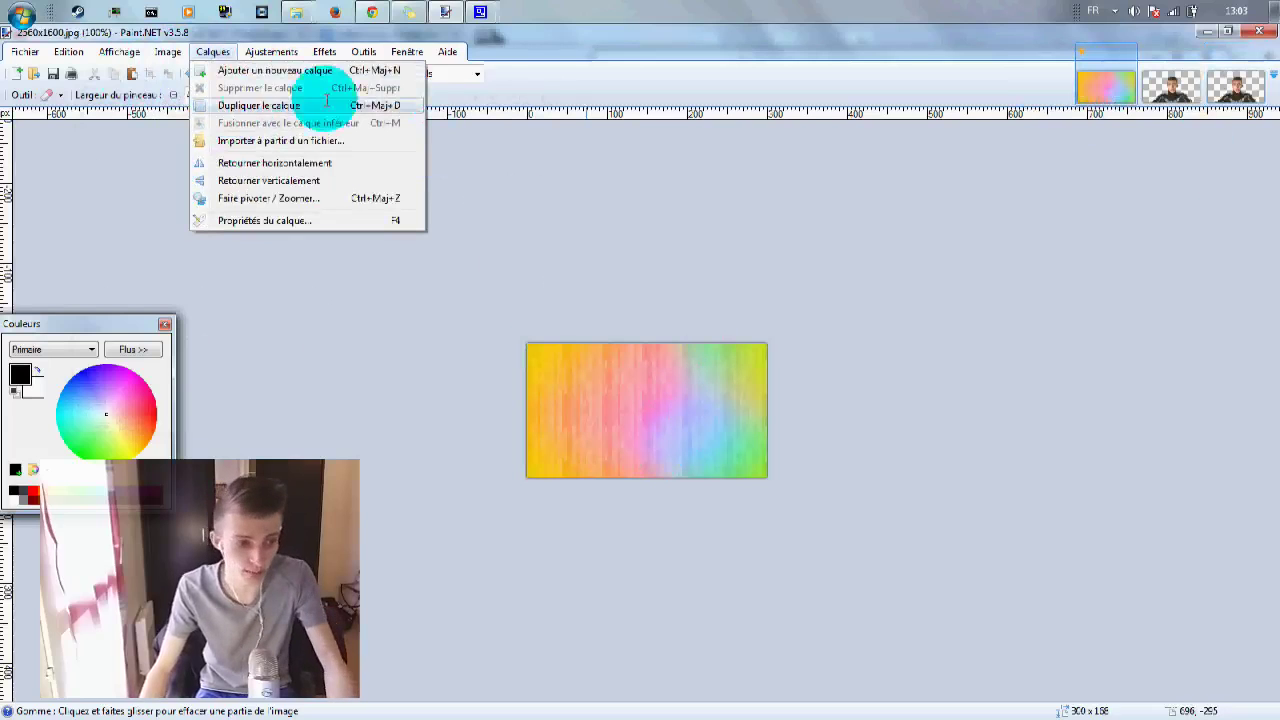
pyautogui.click(283, 140)
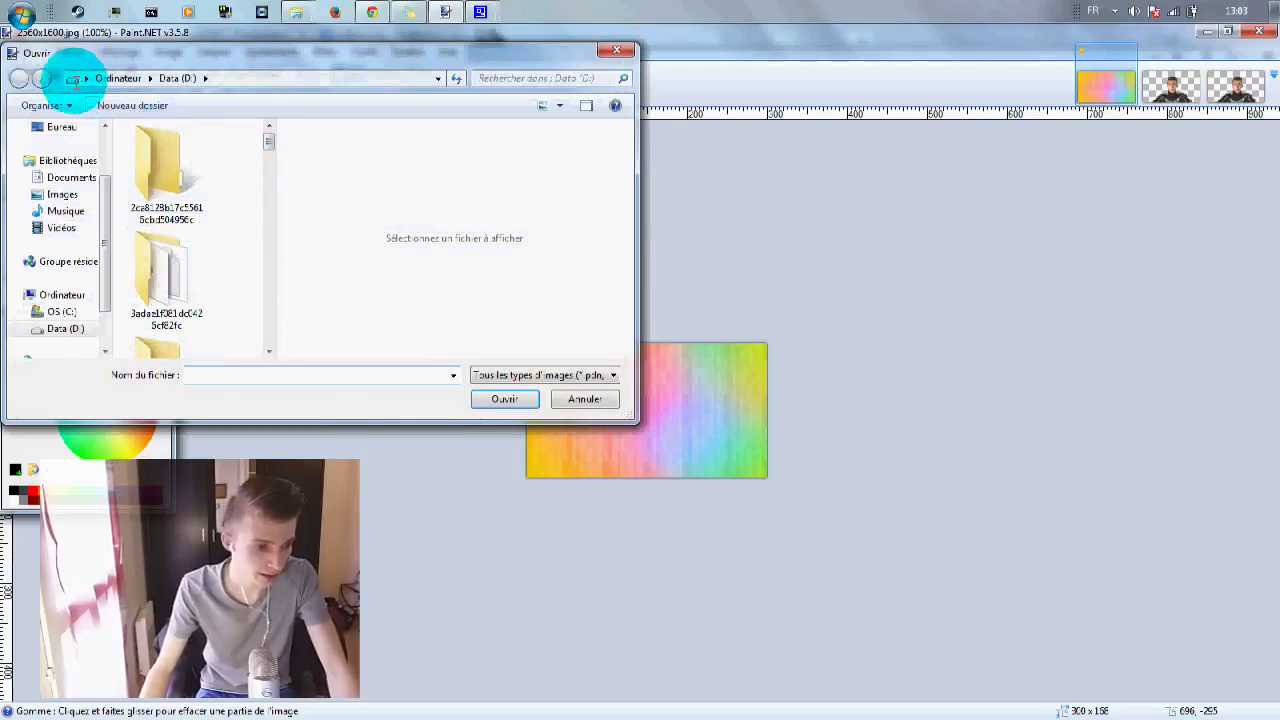
pyautogui.click(86, 78)
pyautogui.click(112, 100)
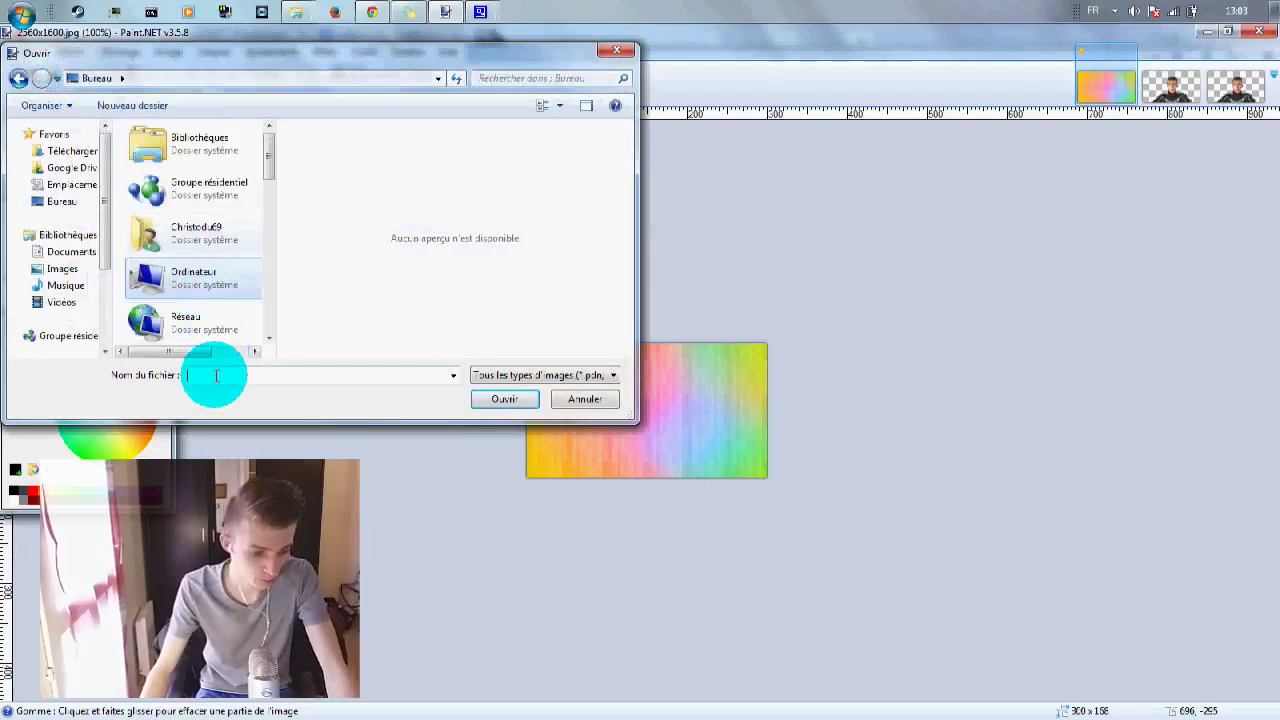
pyautogui.click(214, 372)
pyautogui.write('test')
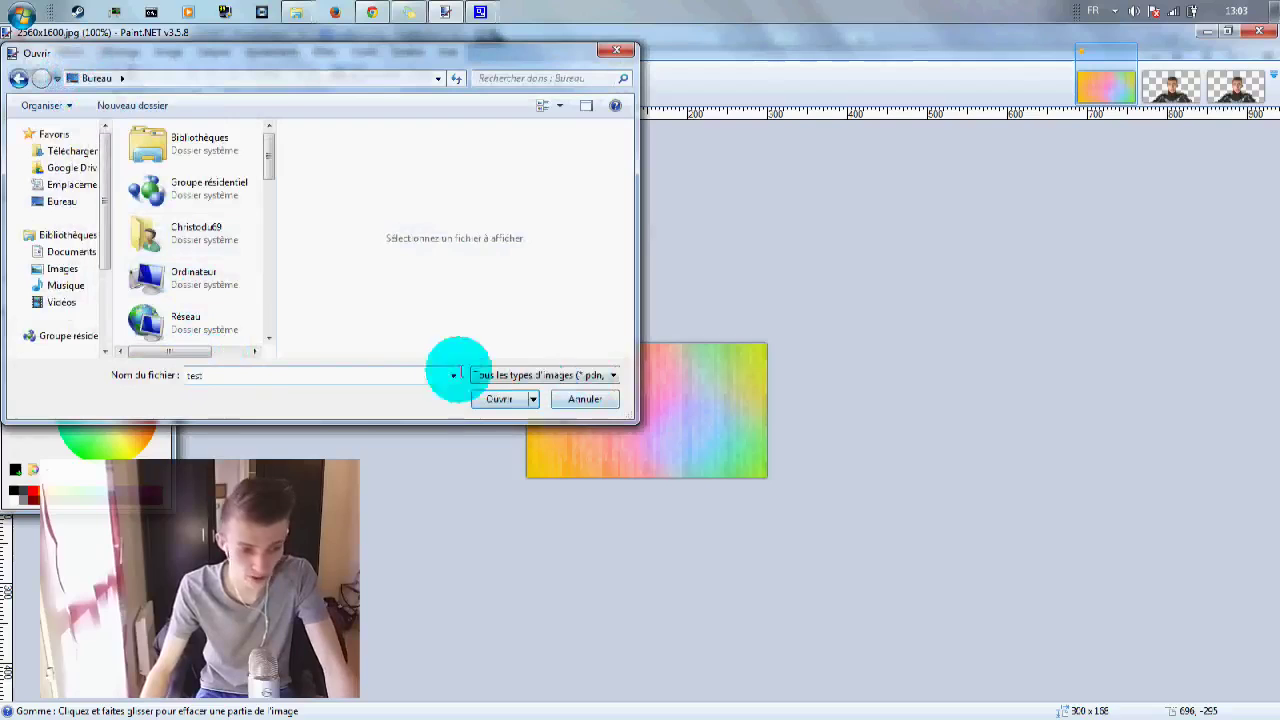
pyautogui.moveTo(269, 140); pyautogui.dragTo(271, 234)
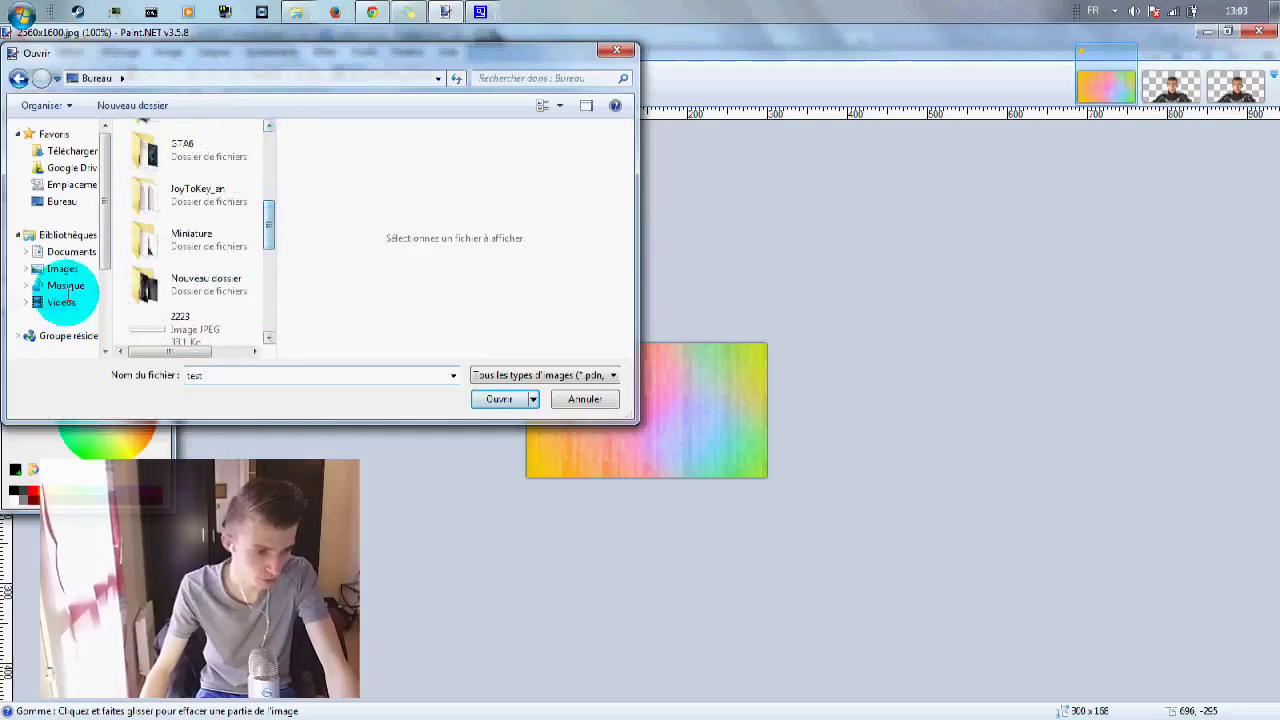
pyautogui.scroll(-2, 107, 253)
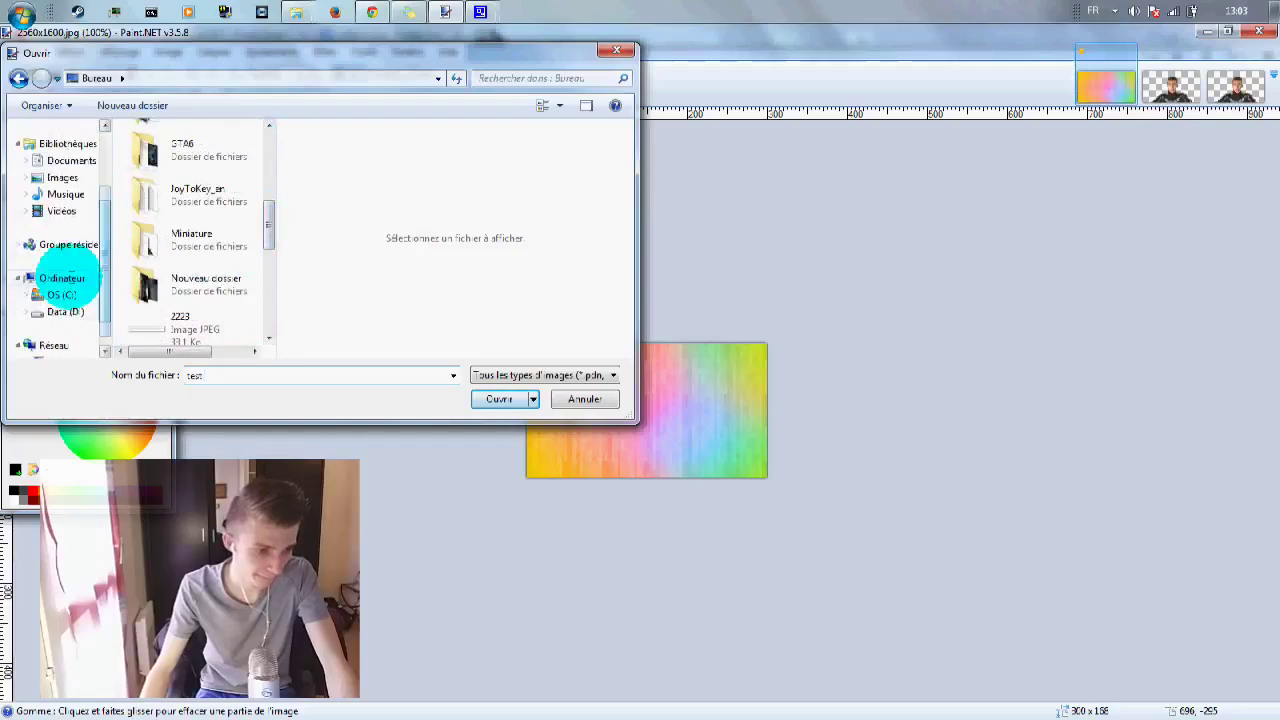
# Import test.png from the Data (D:) drive as a layer and move the portrait towards the background's lower-right corner.
pyautogui.click(65, 311)
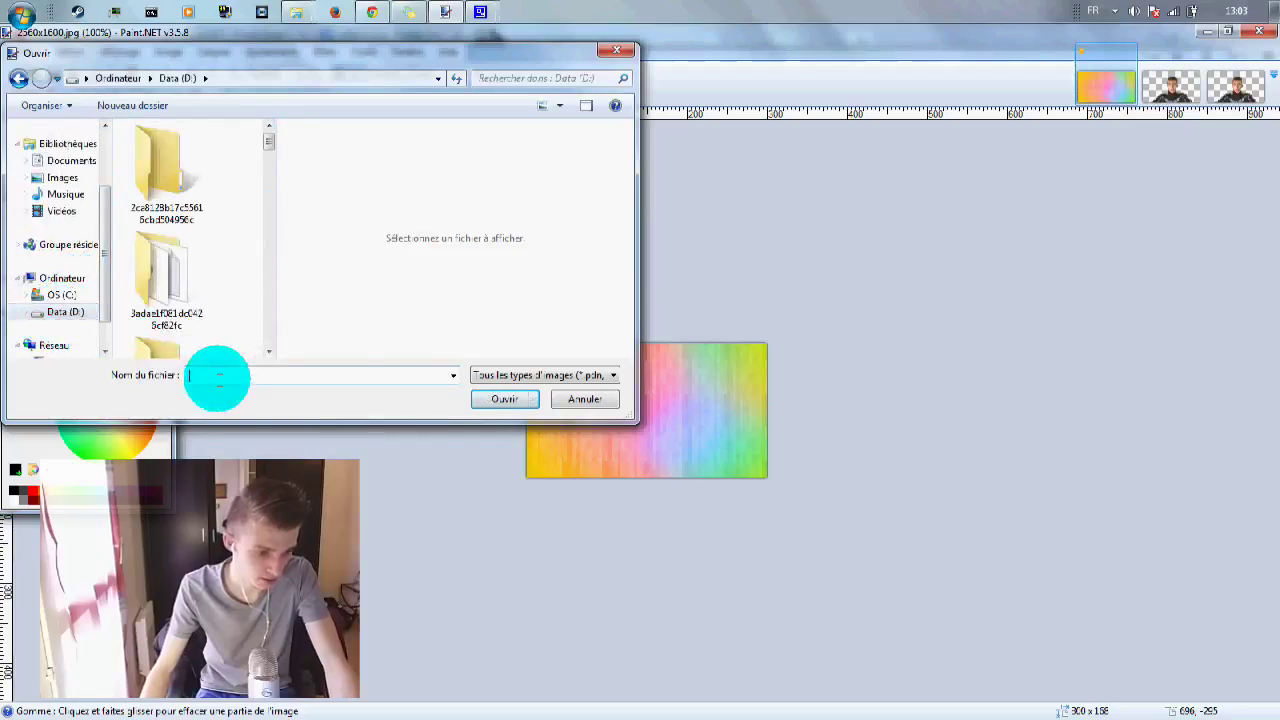
pyautogui.write('te')
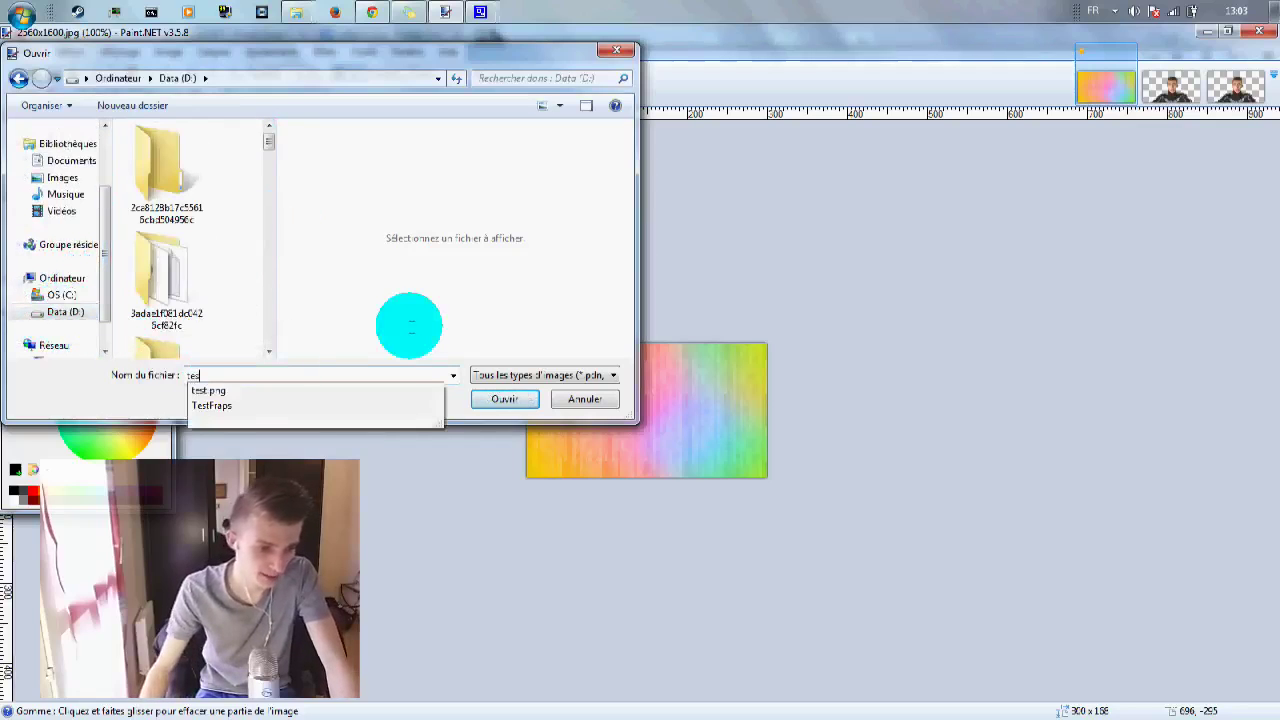
pyautogui.write('s')
pyautogui.click(240, 390)
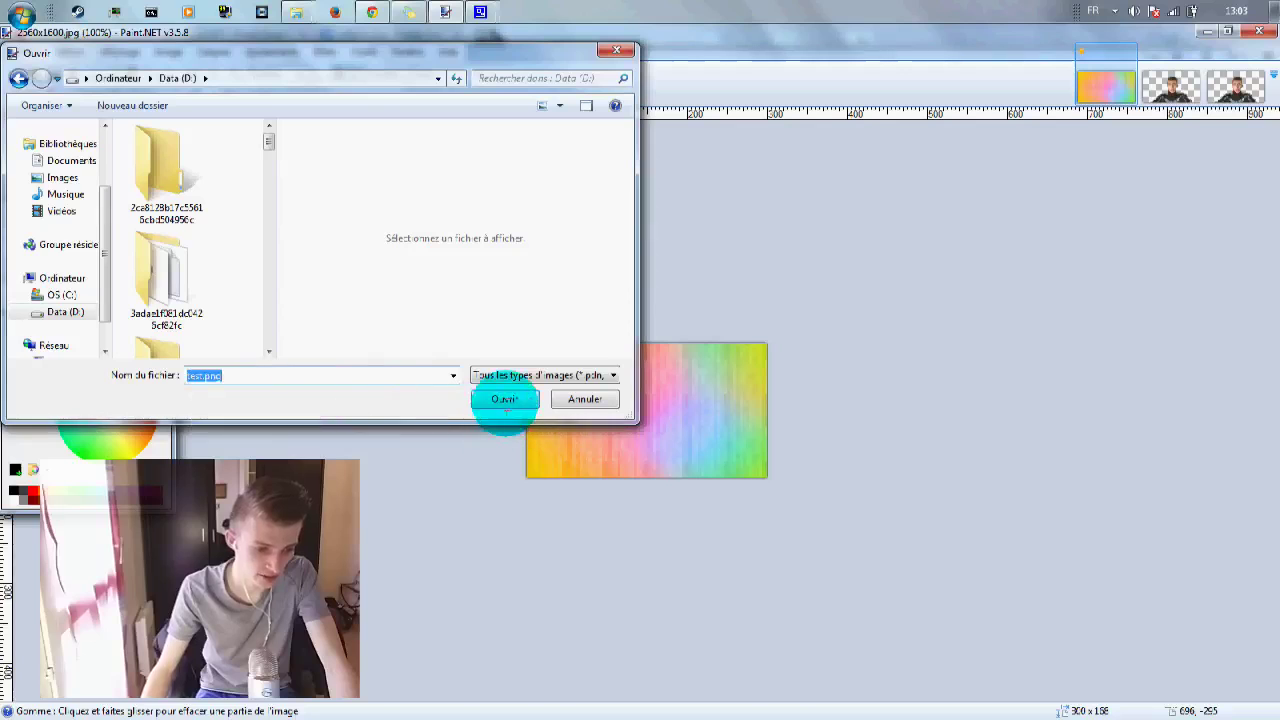
pyautogui.click(504, 399)
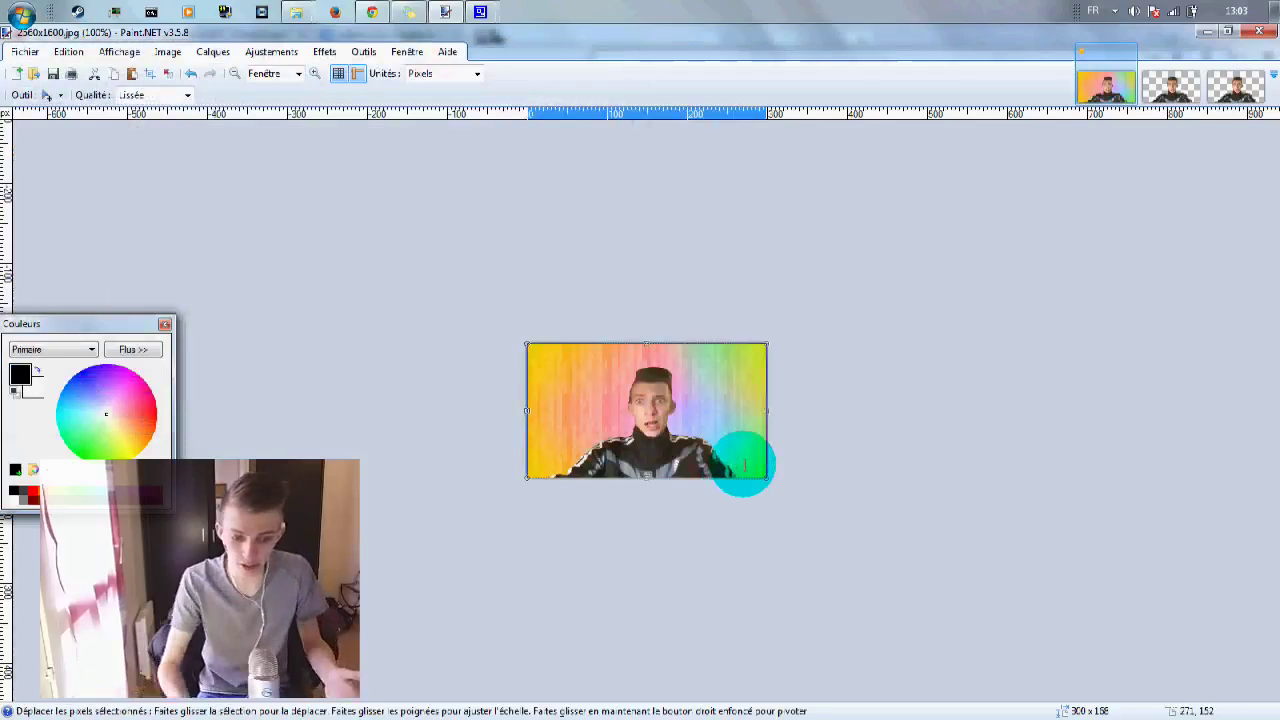
pyautogui.moveTo(684, 442); pyautogui.dragTo(687, 475)
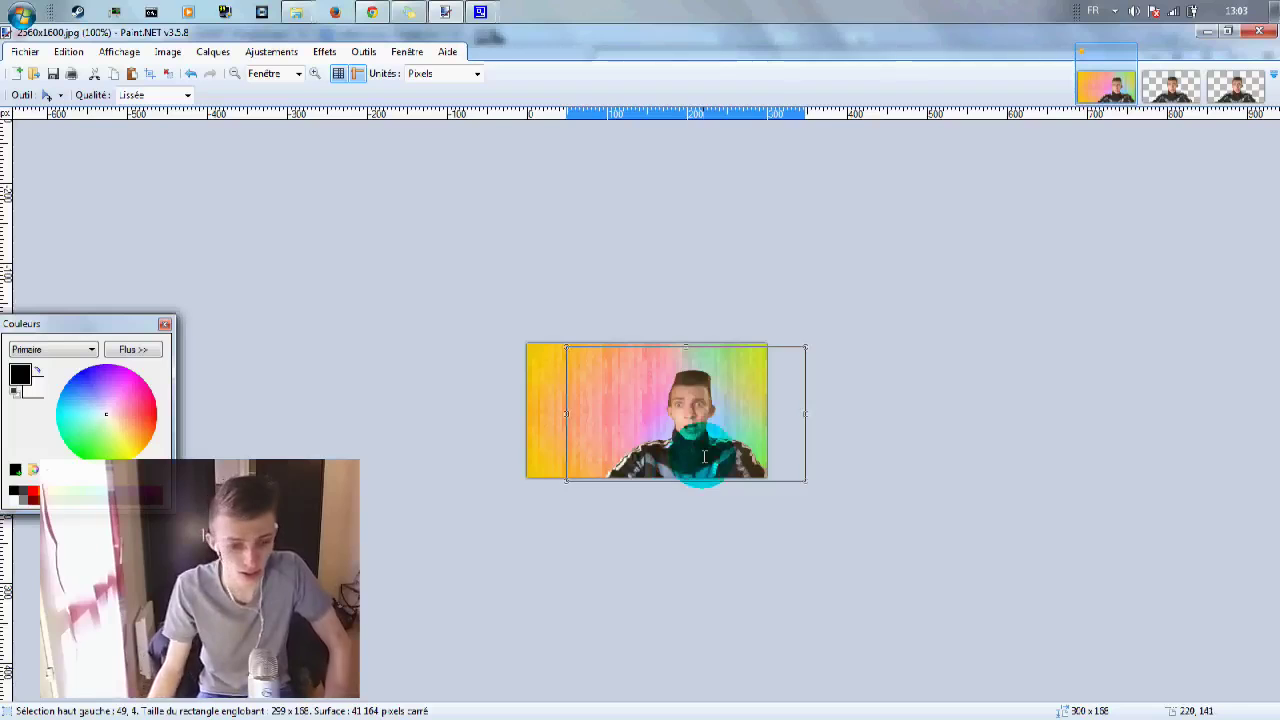
pyautogui.moveTo(663, 434); pyautogui.dragTo(673, 439)
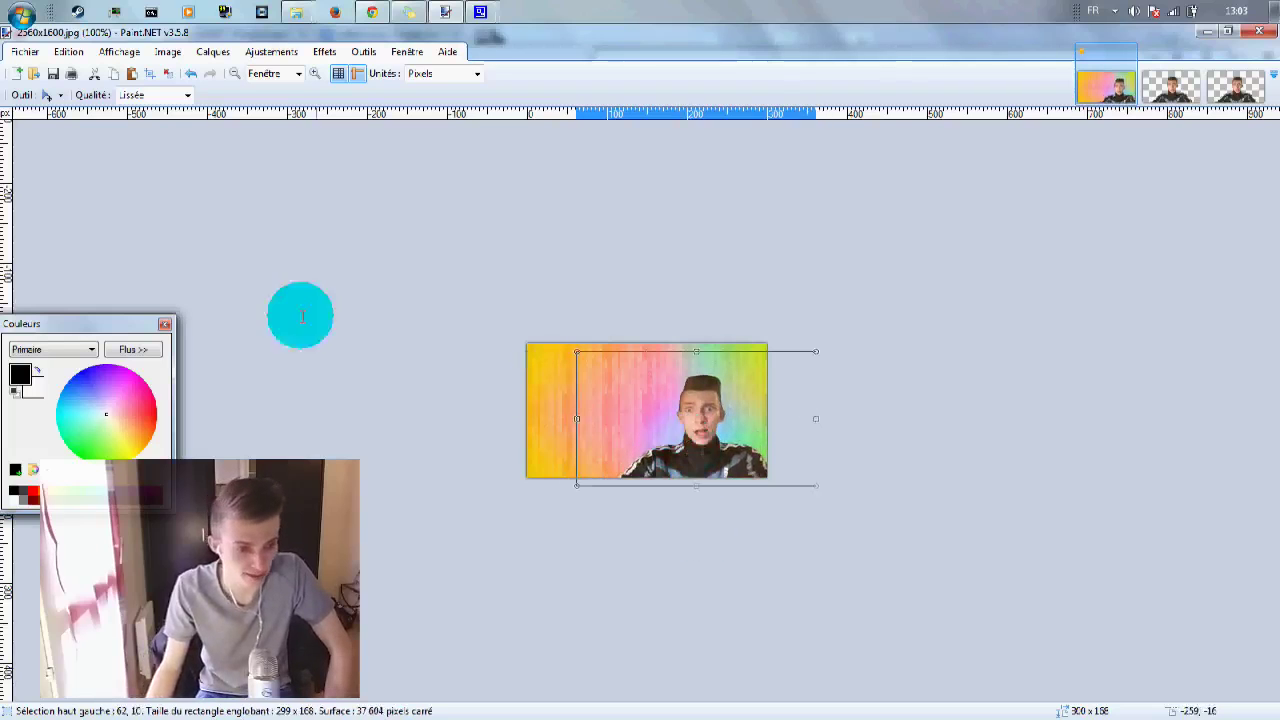
# Start importing another layer from a file and browse to the Miniature folder on the desktop.
pyautogui.click(213, 51)
pyautogui.click(268, 140)
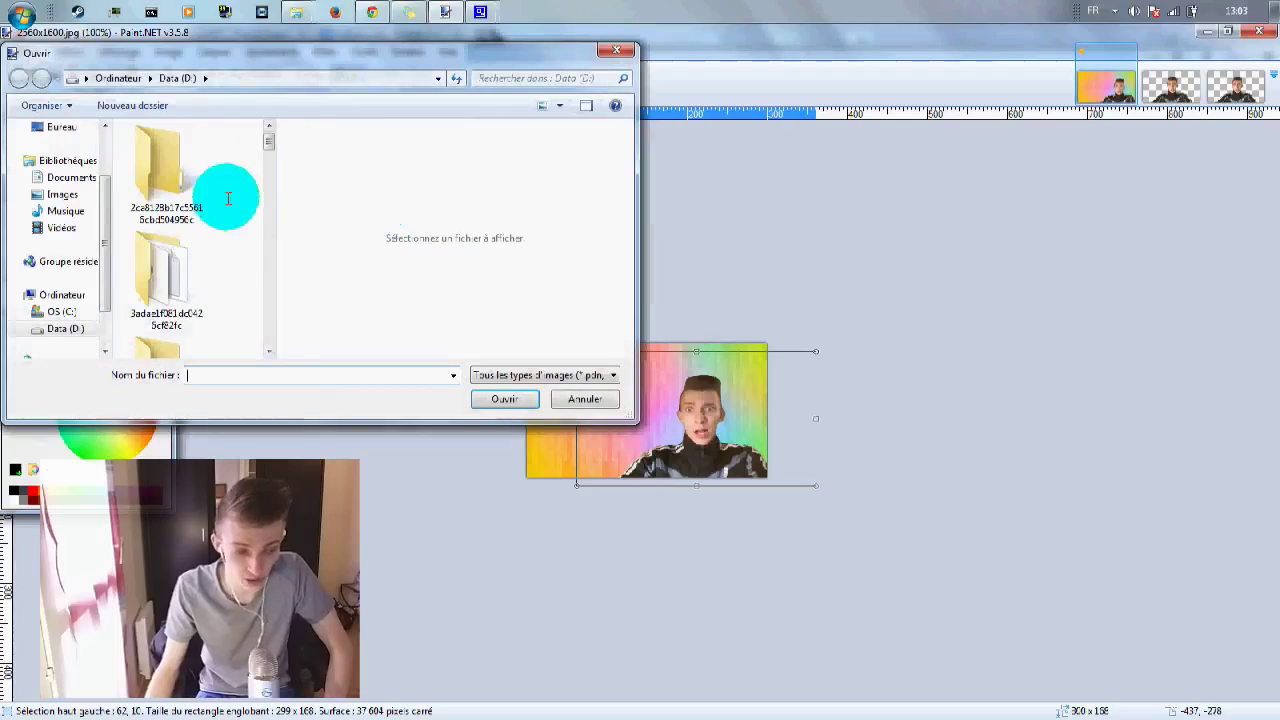
pyautogui.moveTo(268, 140); pyautogui.dragTo(268, 262)
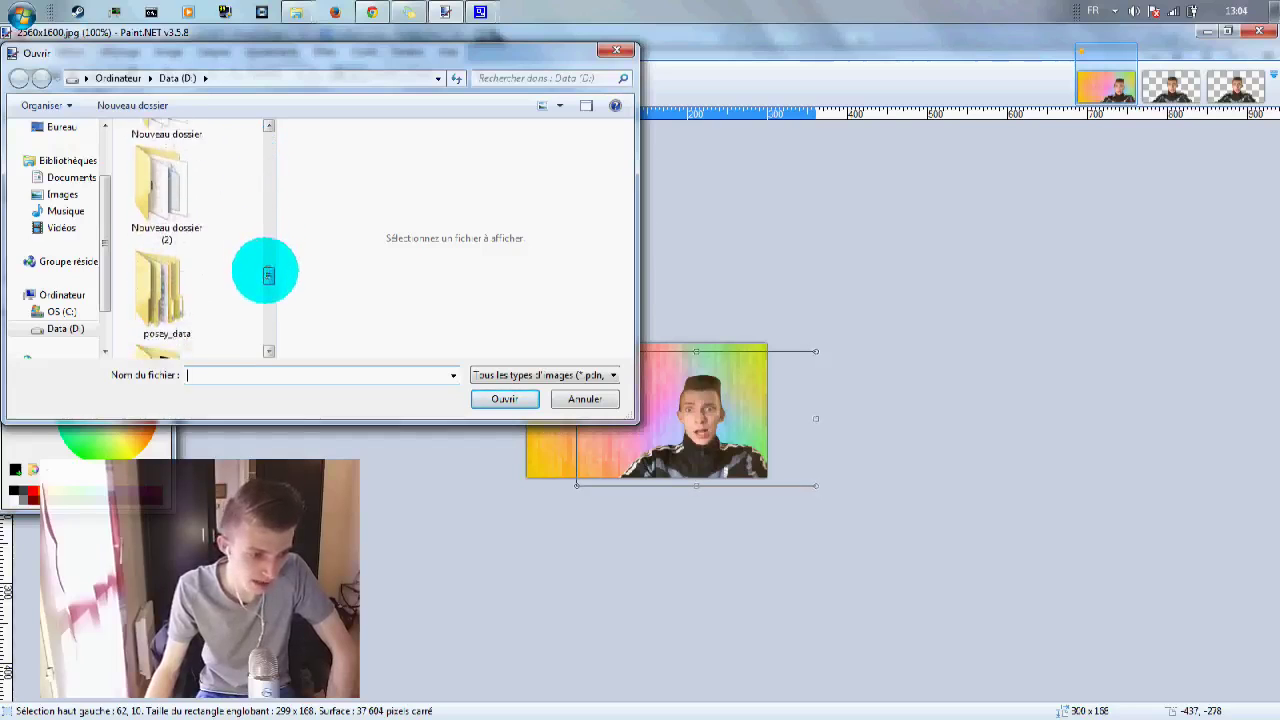
pyautogui.click(85, 77)
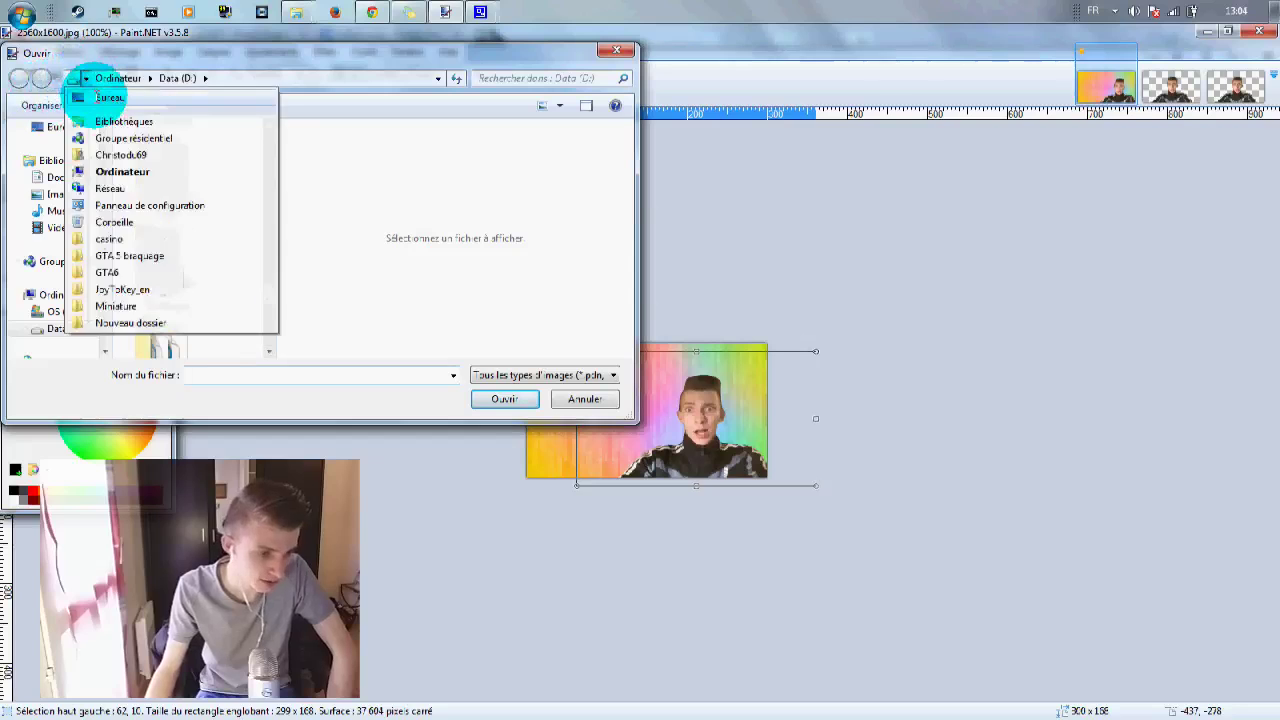
pyautogui.click(105, 97)
pyautogui.moveTo(270, 157); pyautogui.dragTo(269, 214)
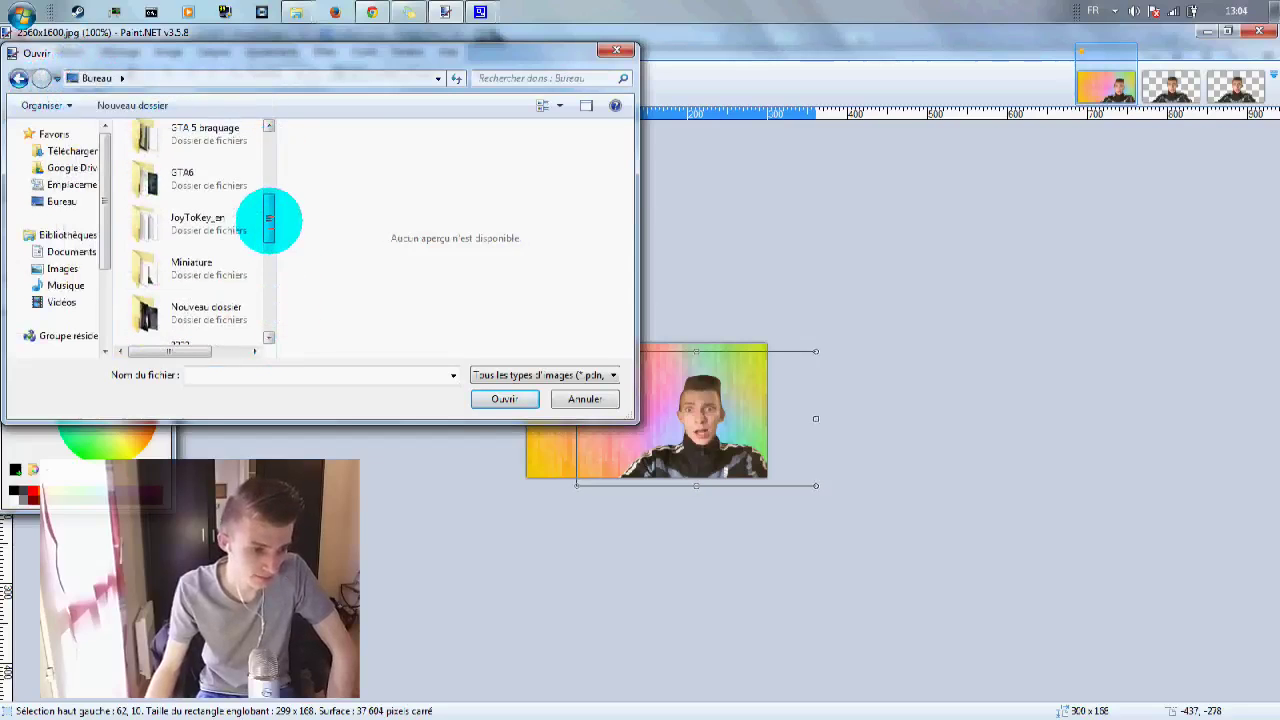
pyautogui.doubleClick(222, 281)
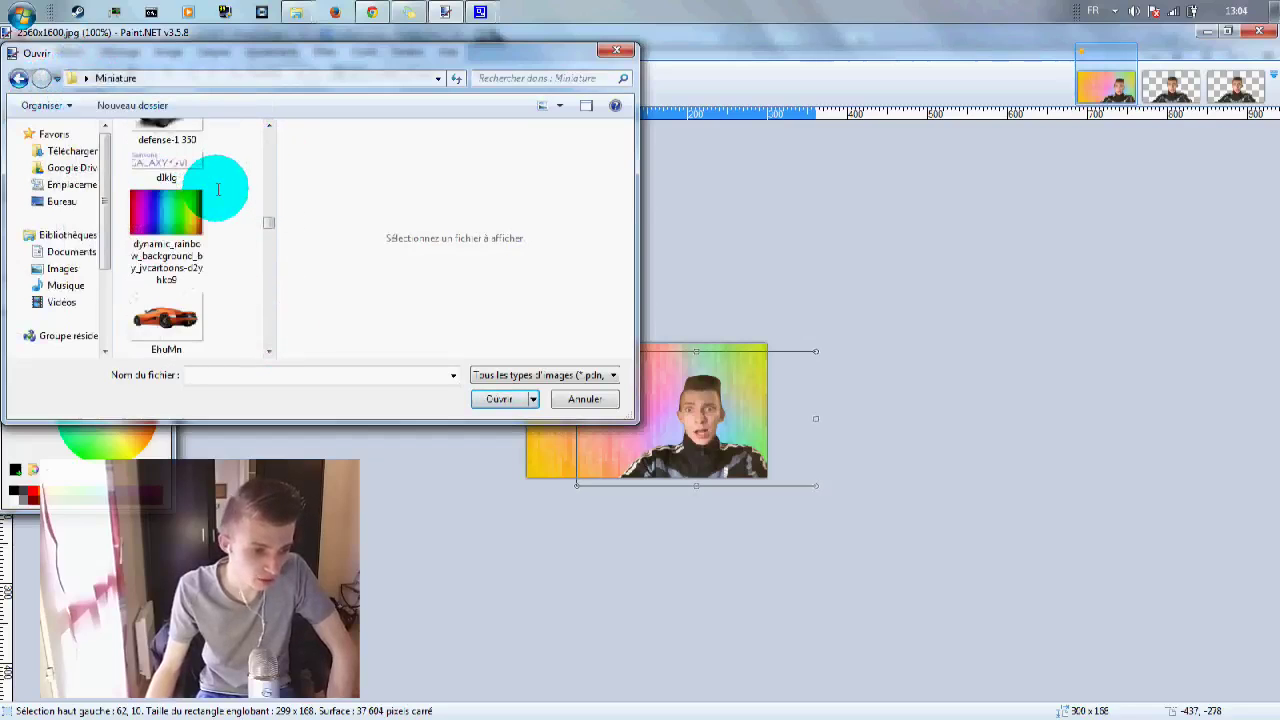
# Import the moon picture as a layer and place it, rotated, in the upper-left corner of the background.
pyautogui.scroll(-5, 216, 190)
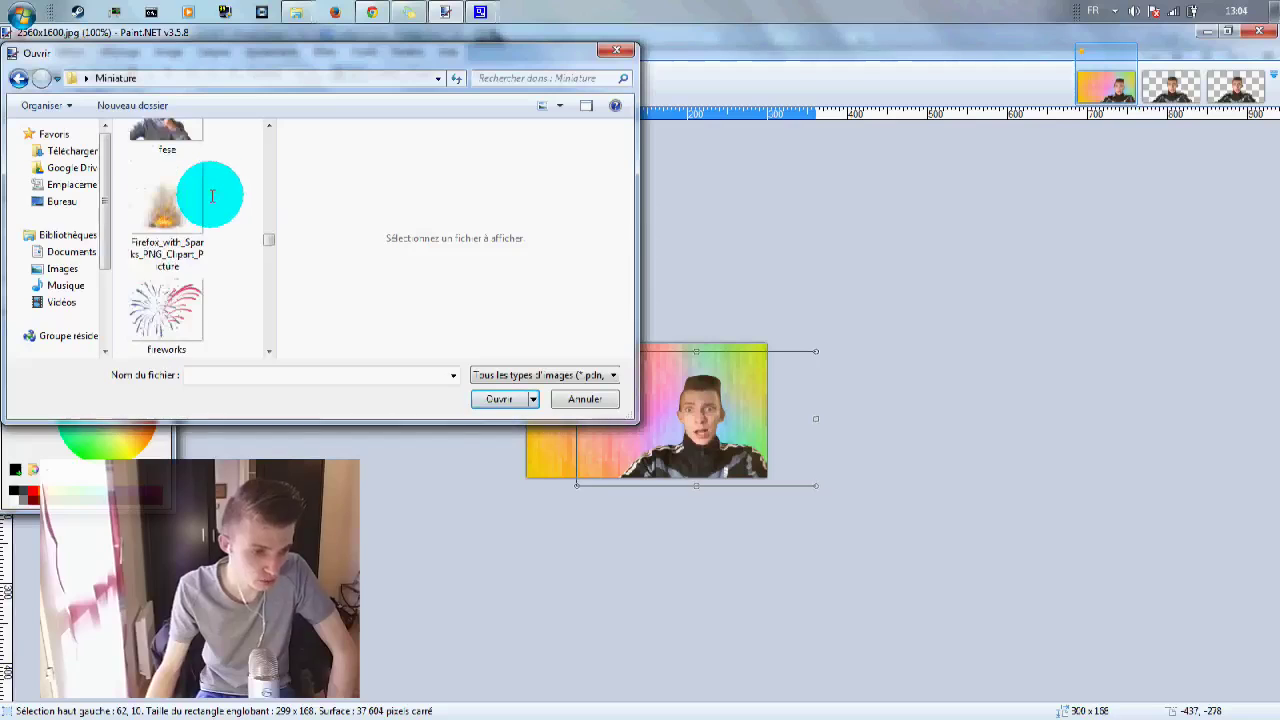
pyautogui.scroll(-5, 212, 195)
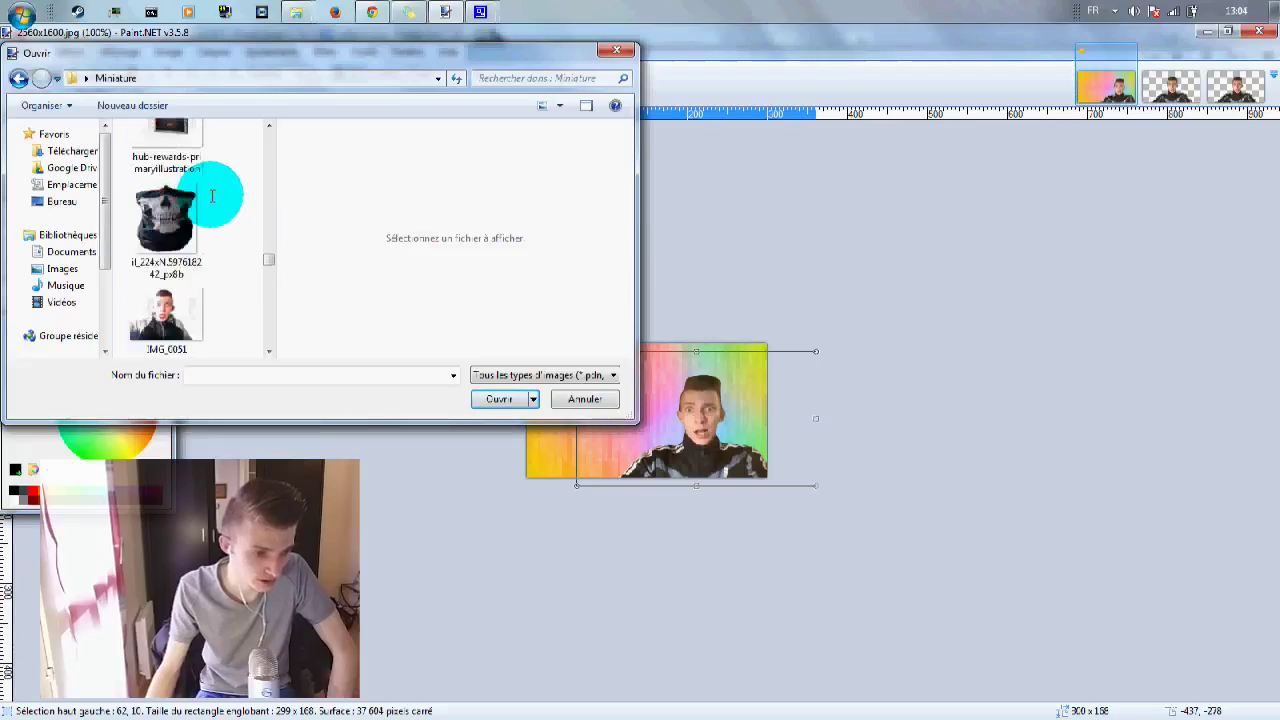
pyautogui.scroll(-5, 212, 195)
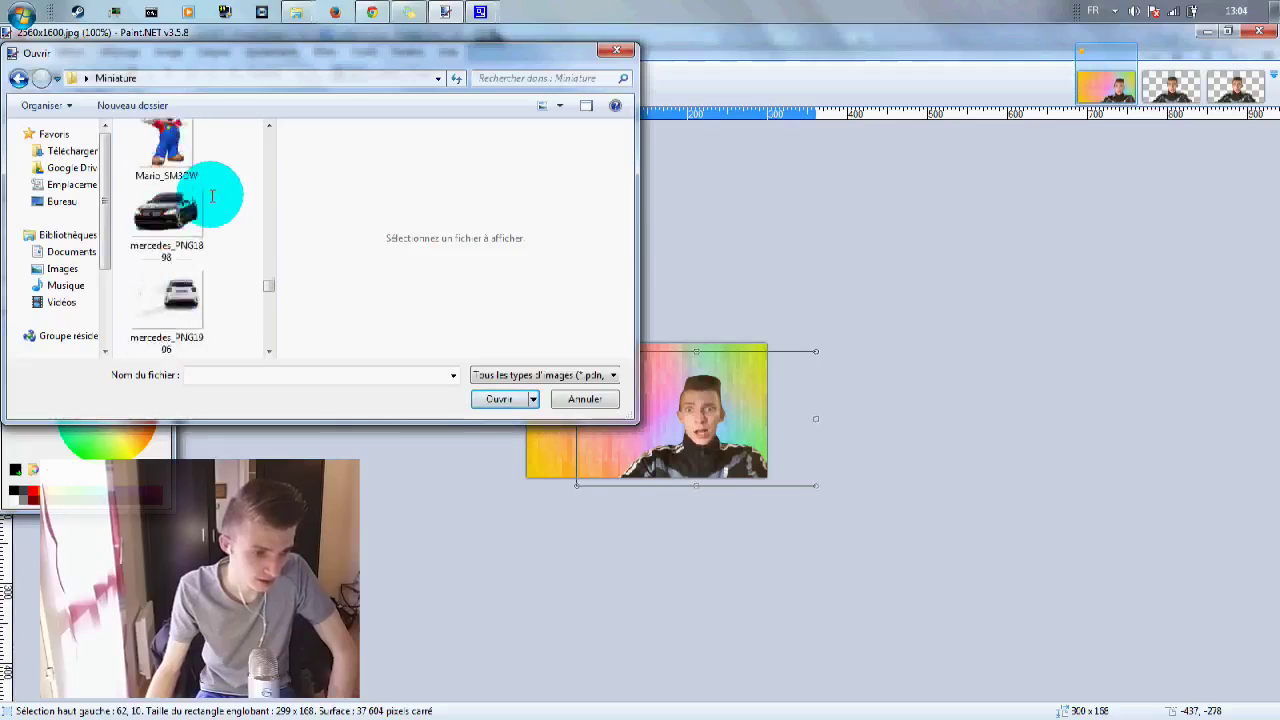
pyautogui.doubleClick(195, 225)
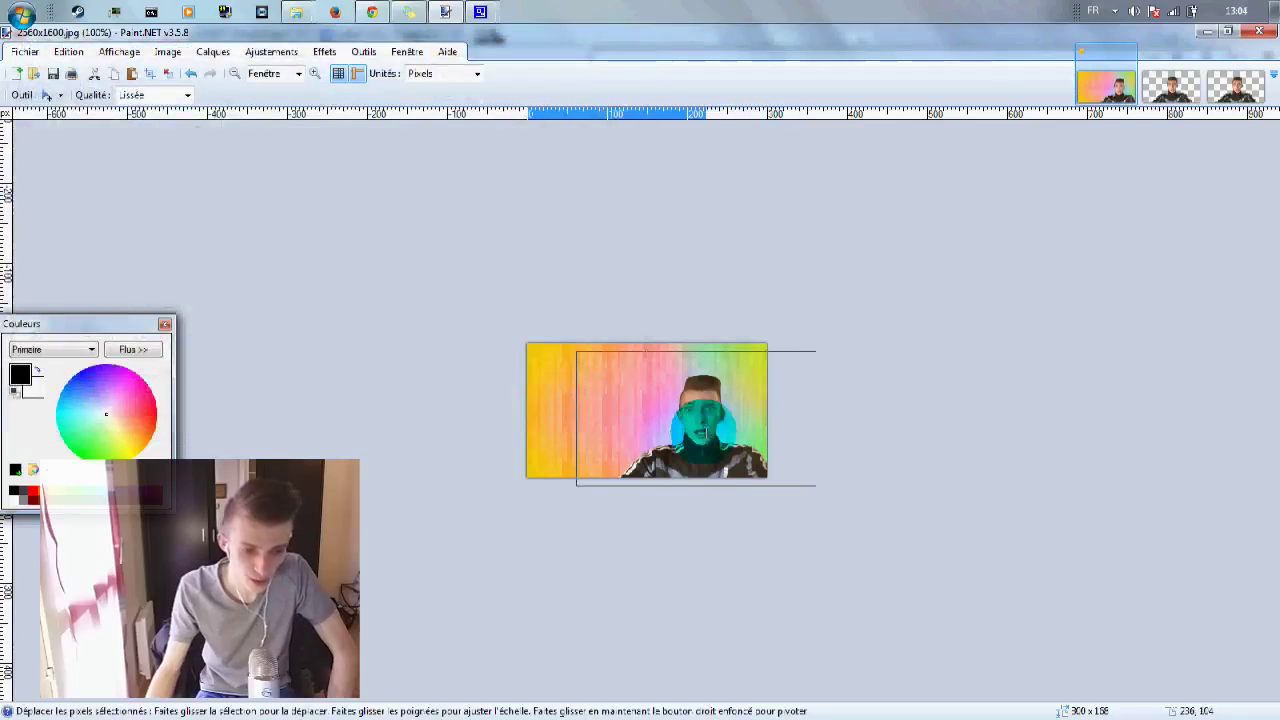
pyautogui.moveTo(640, 430); pyautogui.dragTo(609, 383)
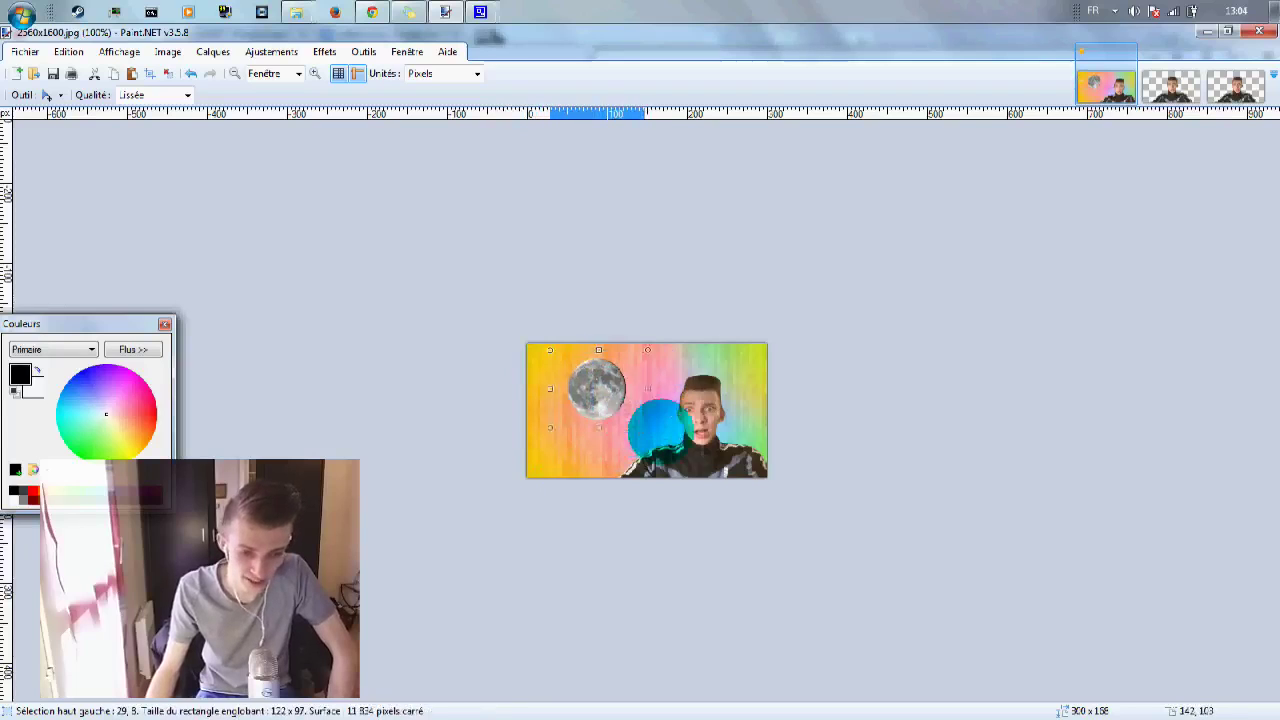
pyautogui.moveTo(653, 430); pyautogui.dragTo(618, 388)
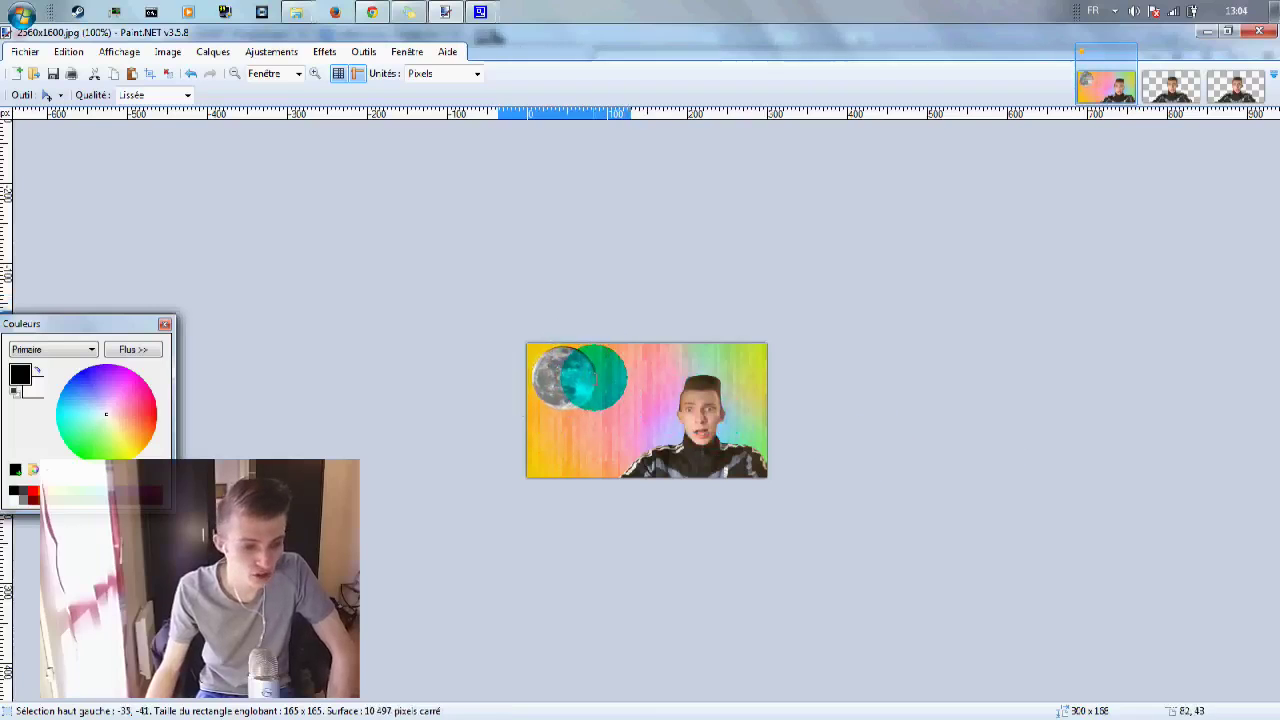
# Switch to Chrome and browse the Google Images results for voiture png.
pyautogui.click(372, 12)
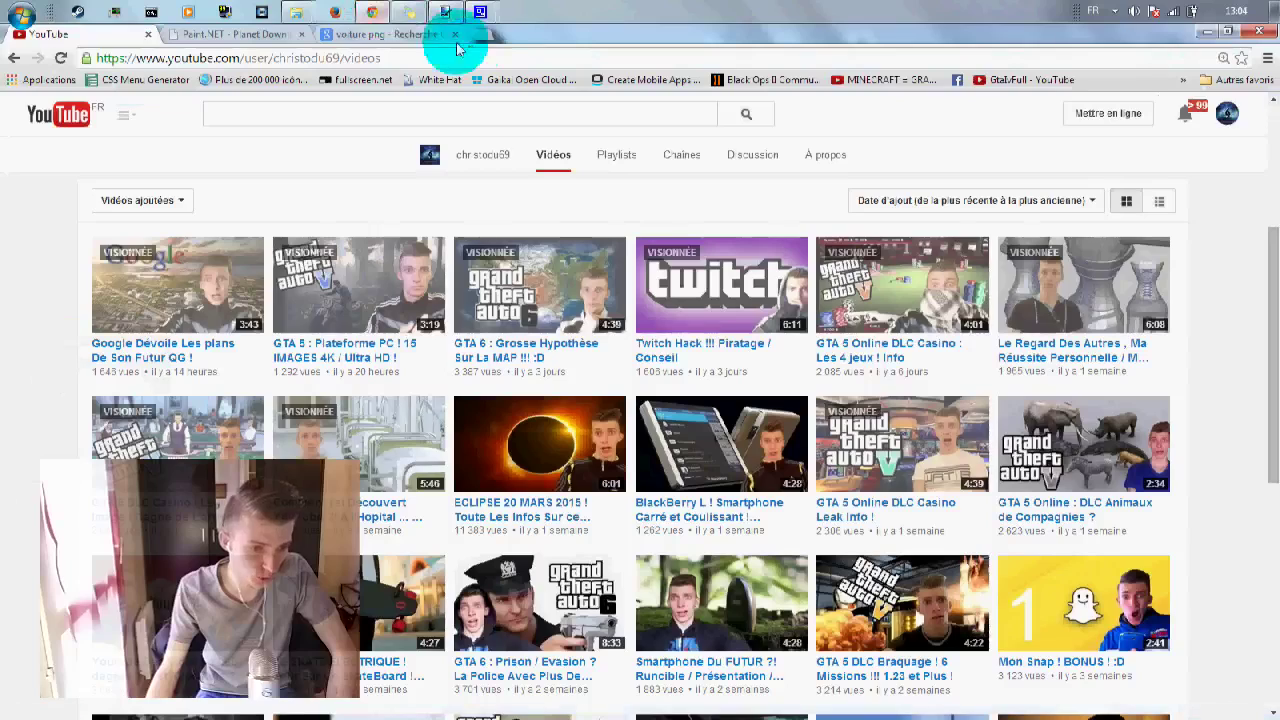
pyautogui.click(390, 34)
pyautogui.scroll(-5, 450, 250)
pyautogui.scroll(4, 514, 343)
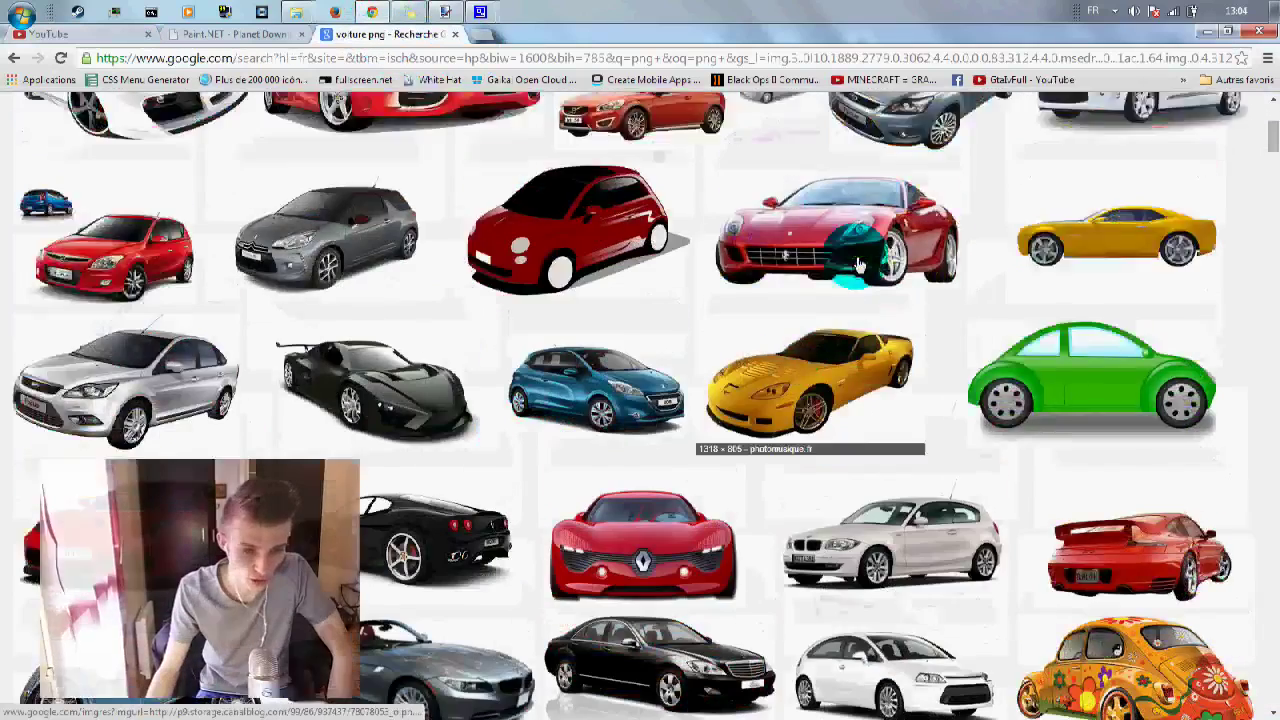
# Try to open the red convertible from the image results in a new tab, and close that tab.
pyautogui.rightClick(450, 276)
pyautogui.click(470, 285)
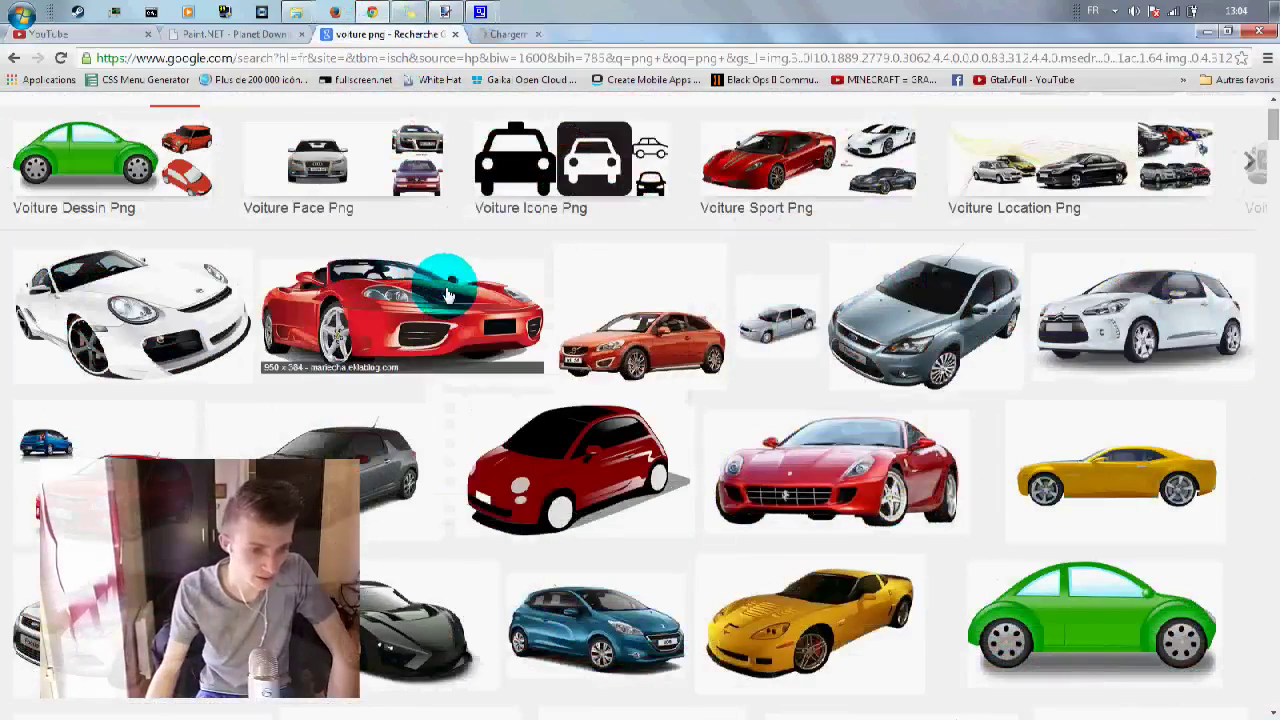
pyautogui.click(540, 36)
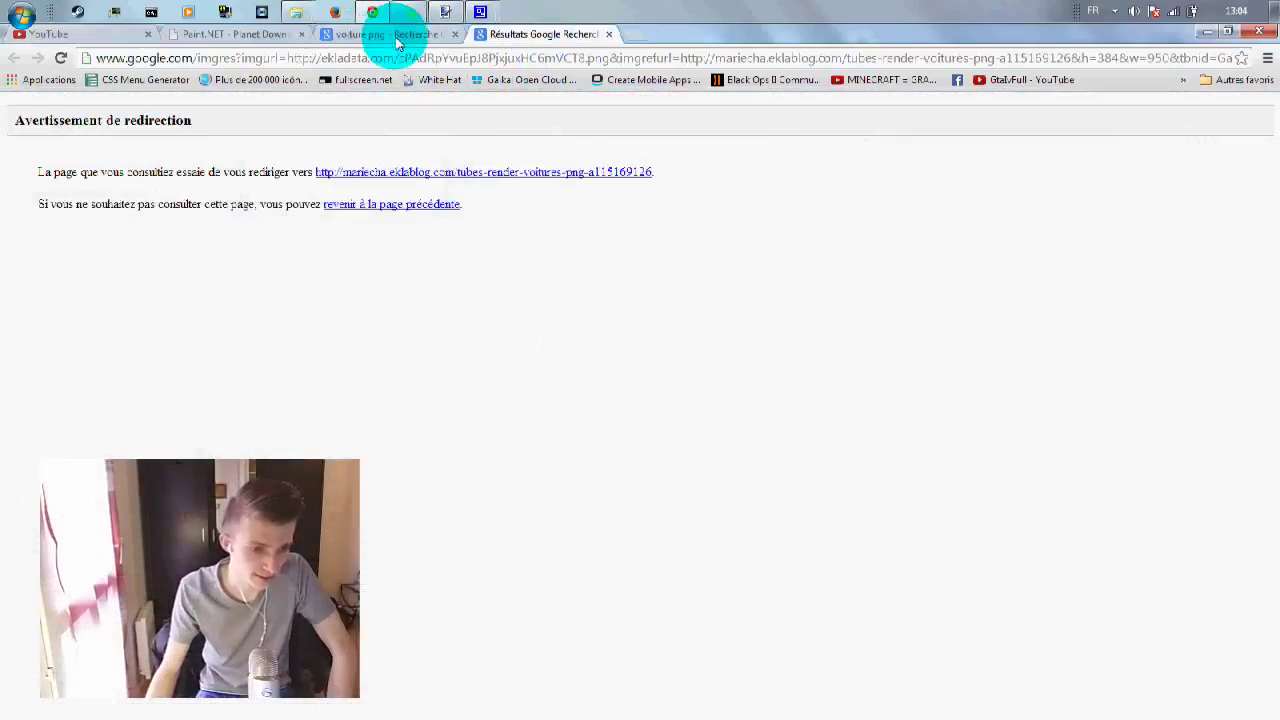
pyautogui.click(400, 33)
pyautogui.click(608, 34)
# Search Google Images for car png.
pyautogui.scroll(1, 371, 214)
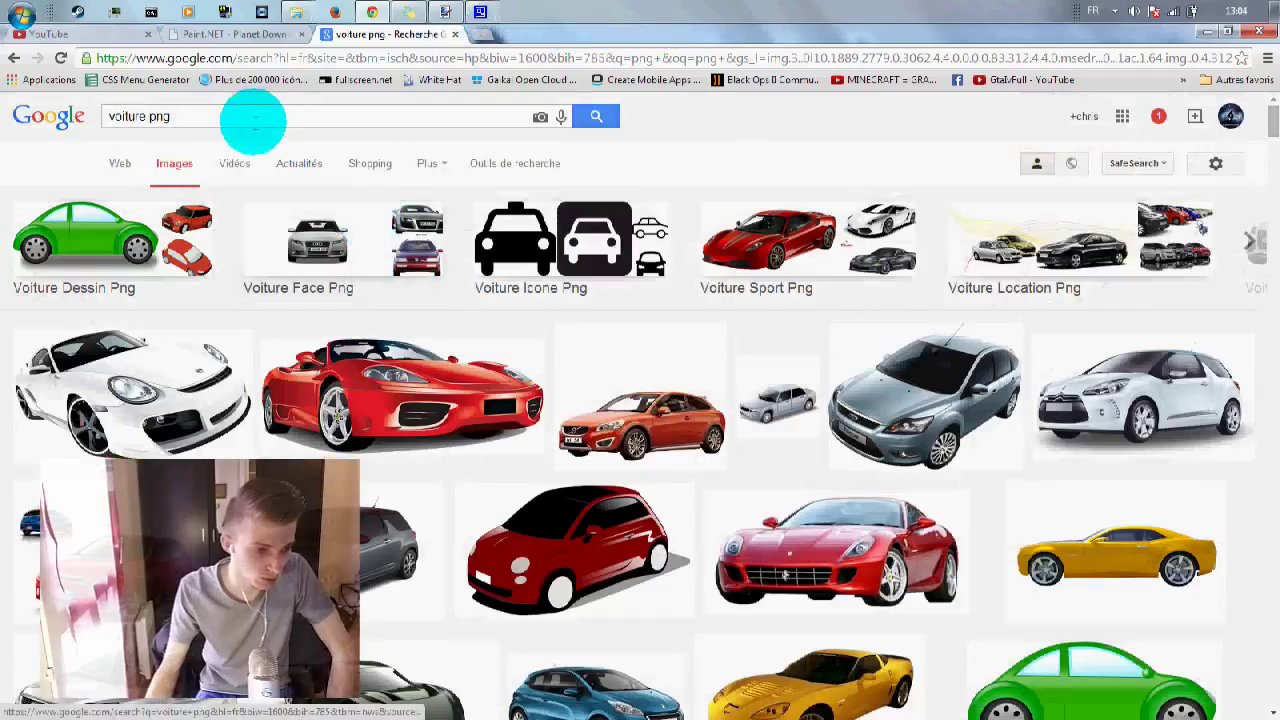
pyautogui.moveTo(142, 116); pyautogui.dragTo(5, 178)
pyautogui.write('car')
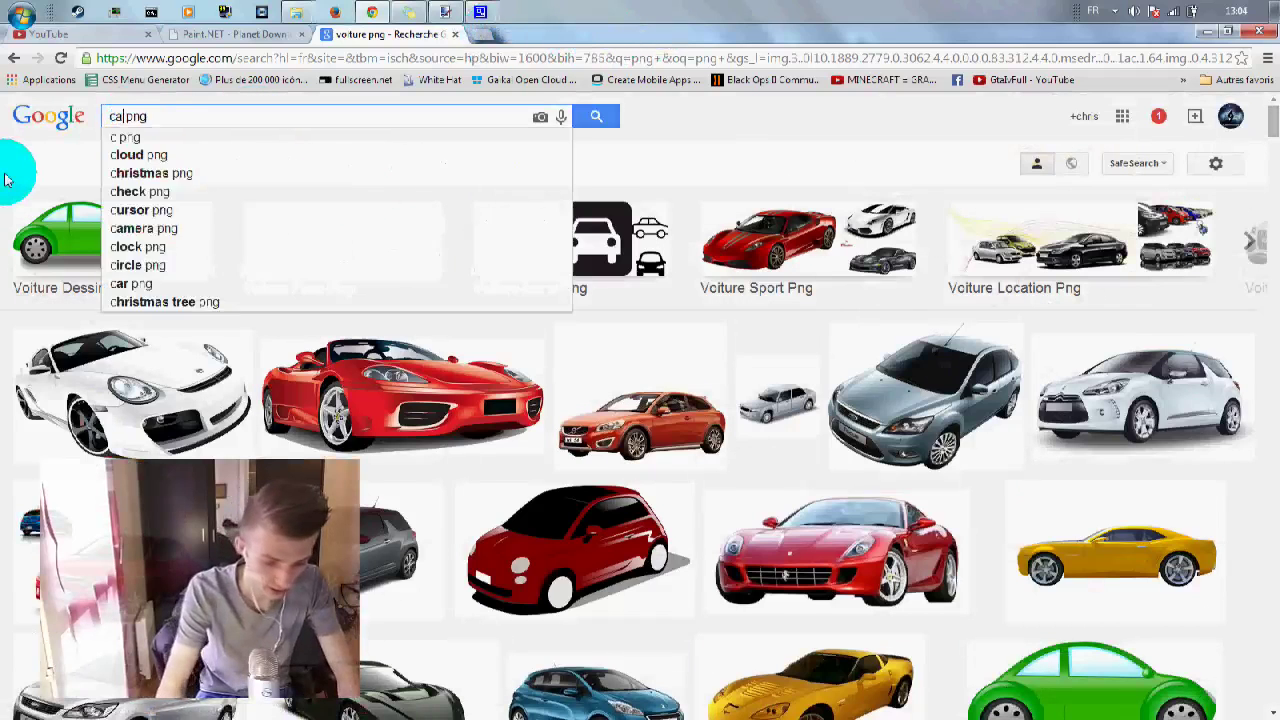
pyautogui.press('Return')
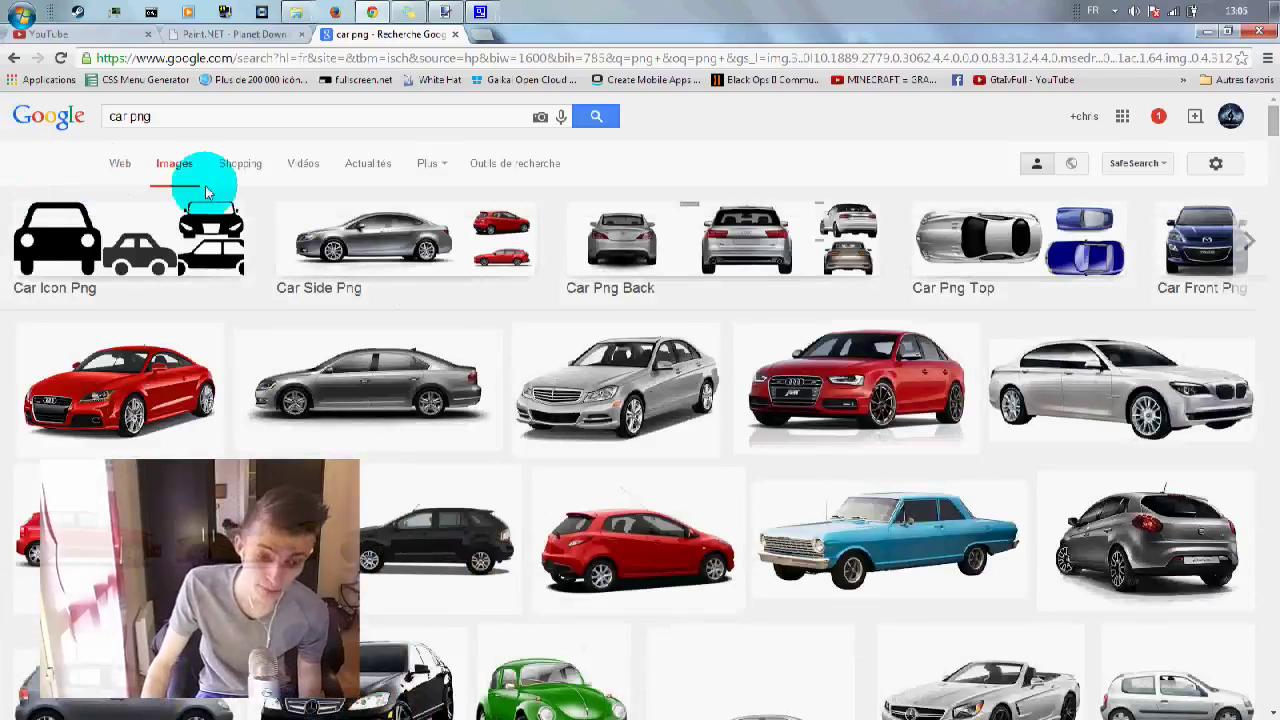
# Open the grey hatchback result in a new tab and save its picture to the desktop as a PNG image named car.
pyautogui.scroll(-3, 443, 300)
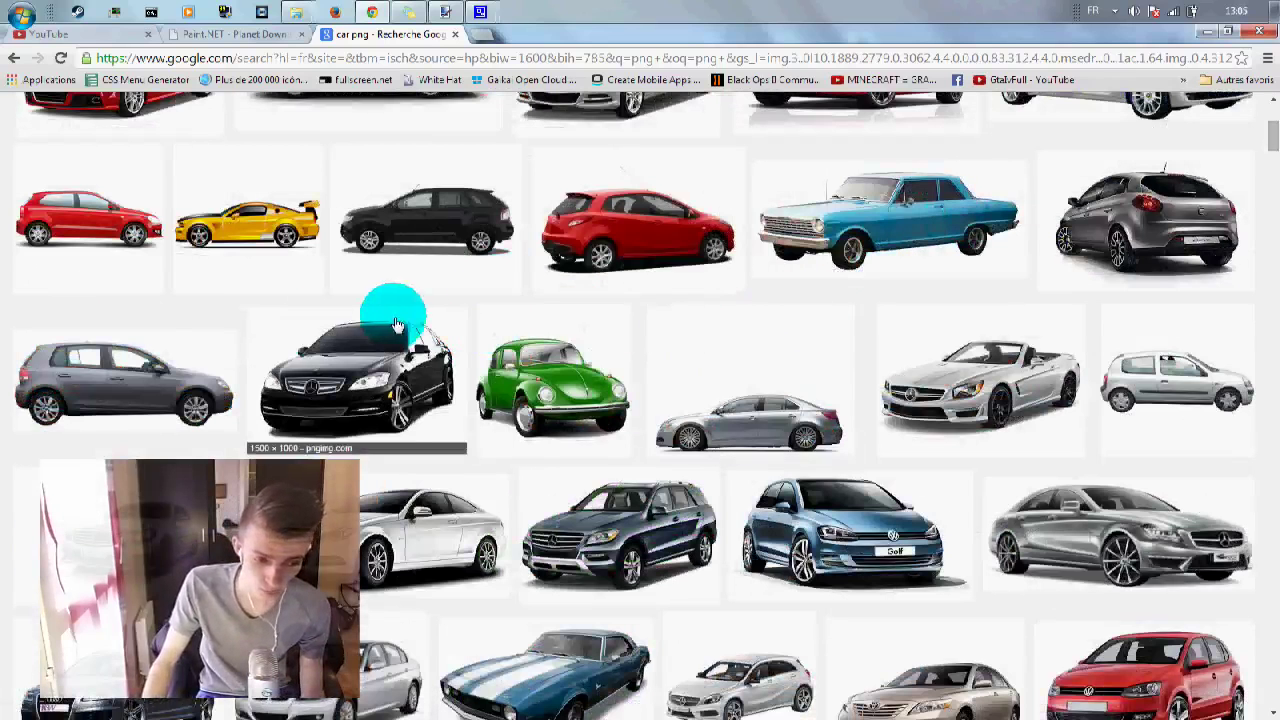
pyautogui.rightClick(152, 360)
pyautogui.click(152, 360)
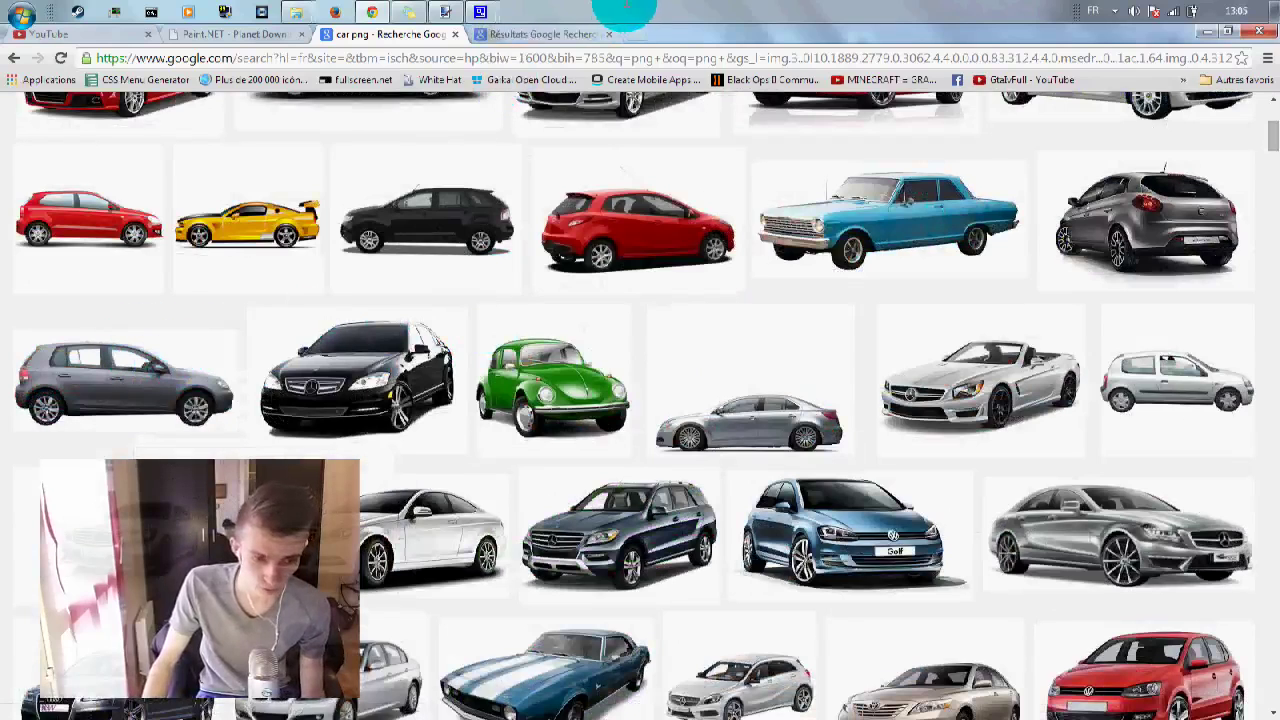
pyautogui.click(558, 32)
pyautogui.rightClick(444, 399)
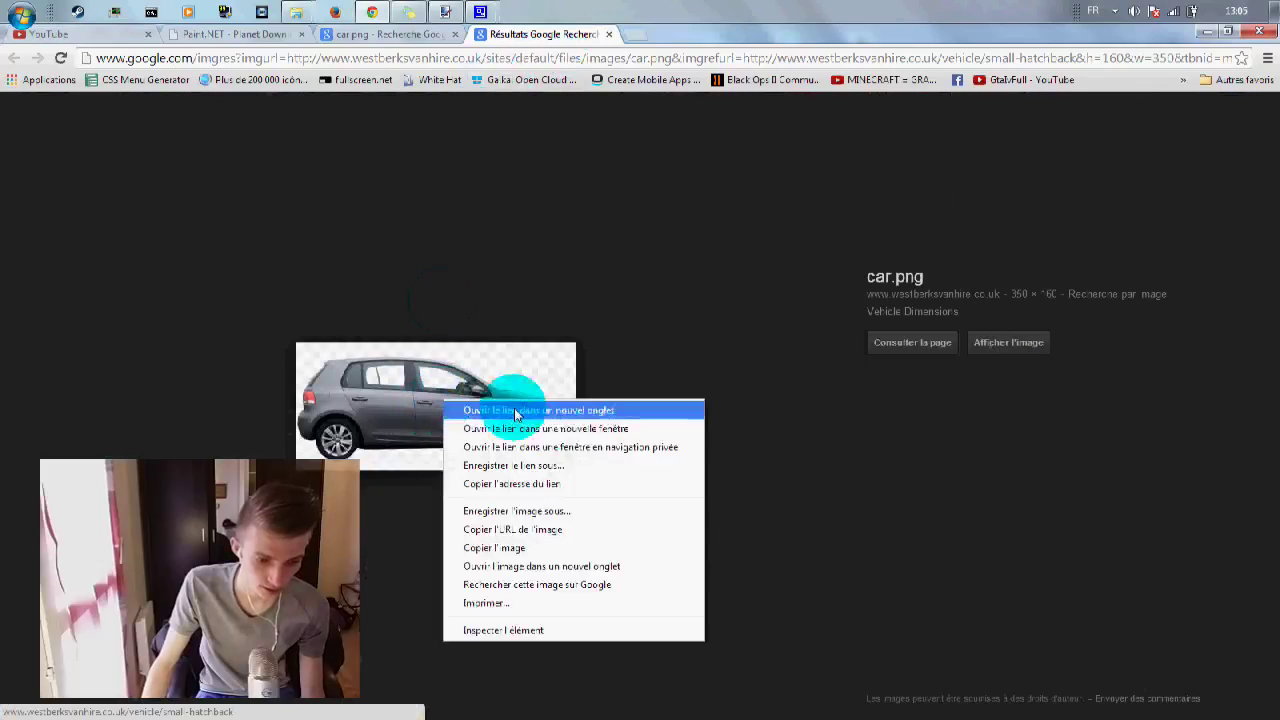
pyautogui.click(555, 510)
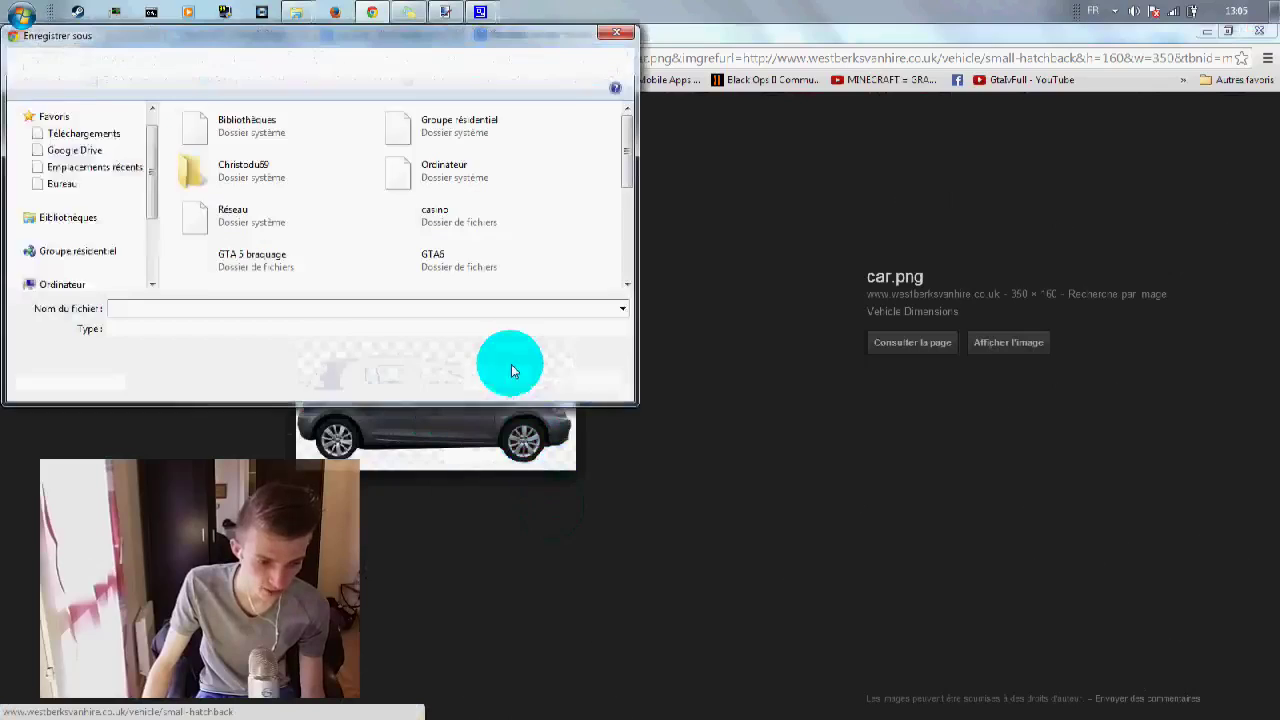
pyautogui.click(501, 381)
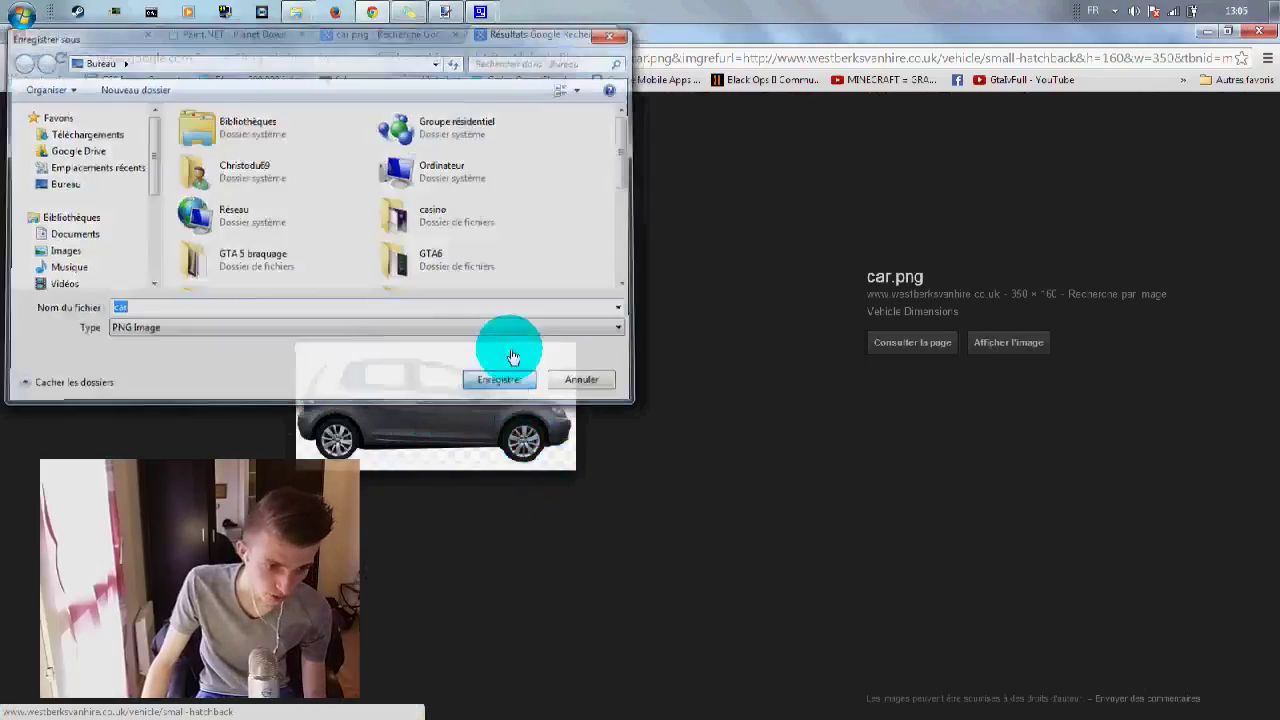
pyautogui.click(608, 34)
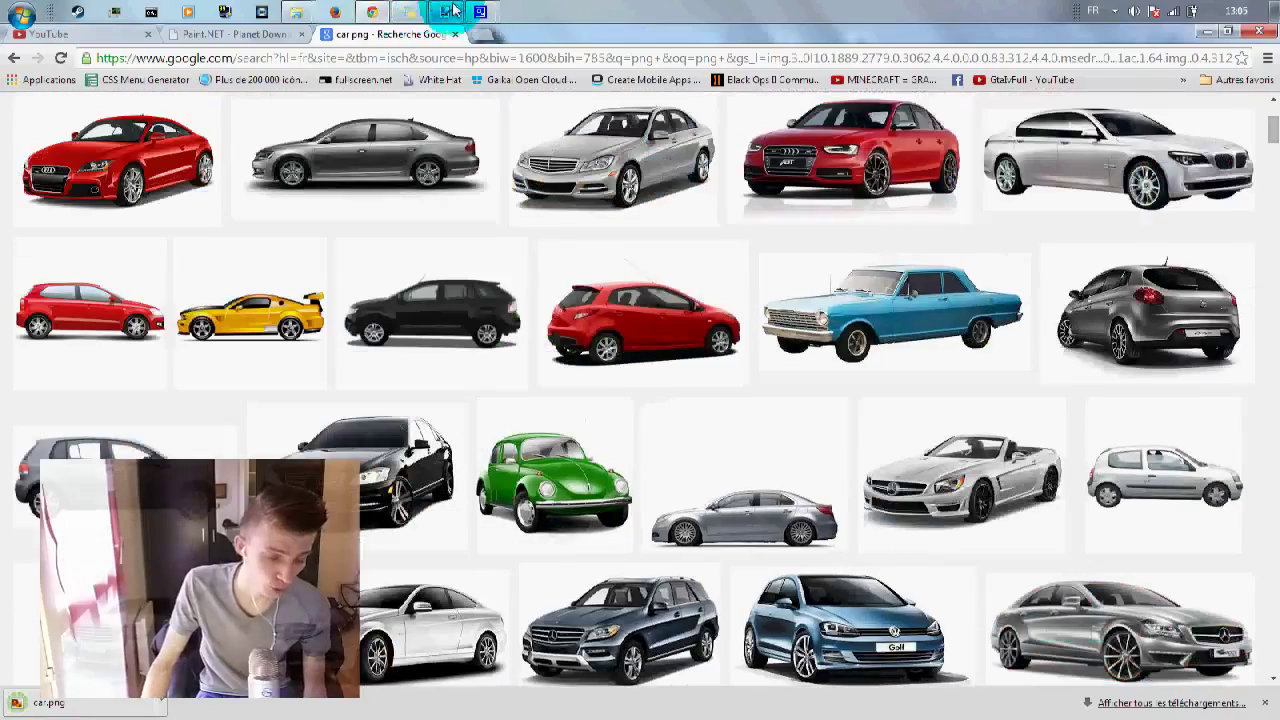
# Switch to Paint.NET and import the car picture from the desktop as a layer over the thumbnail.
pyautogui.click(452, 10)
pyautogui.click(168, 51)
pyautogui.moveTo(212, 51)
pyautogui.click(243, 141)
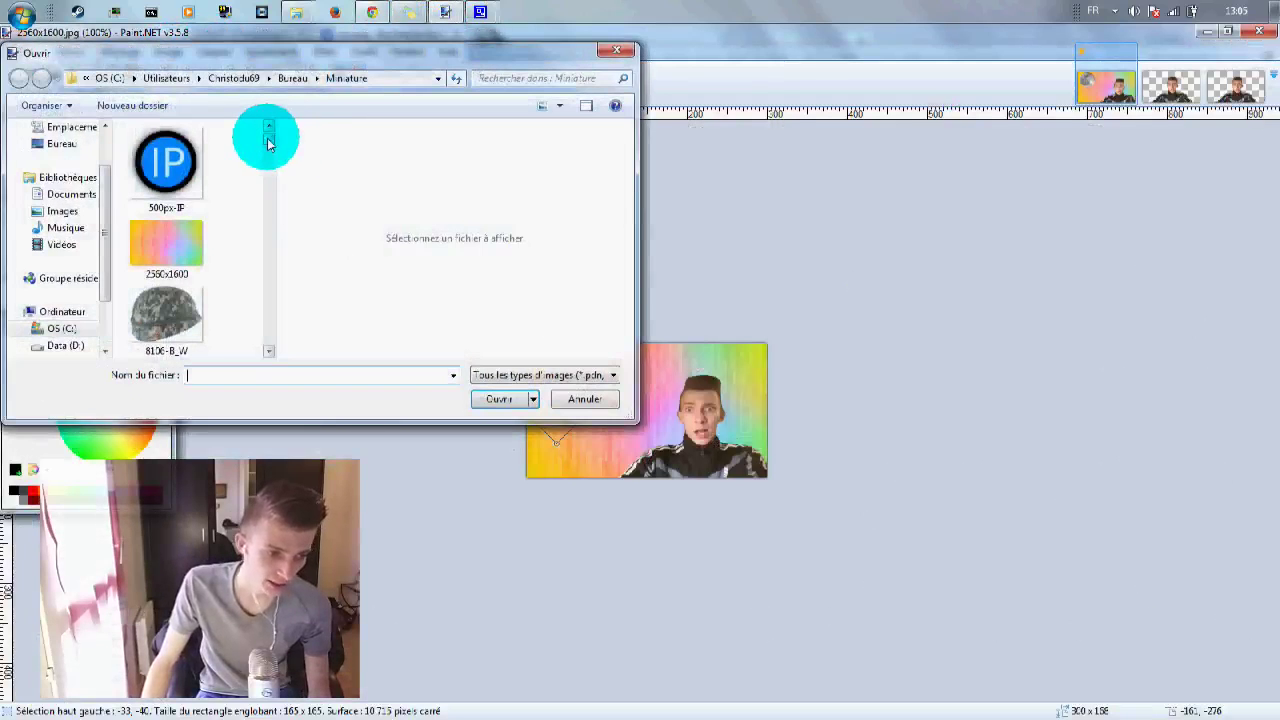
pyautogui.click(86, 77)
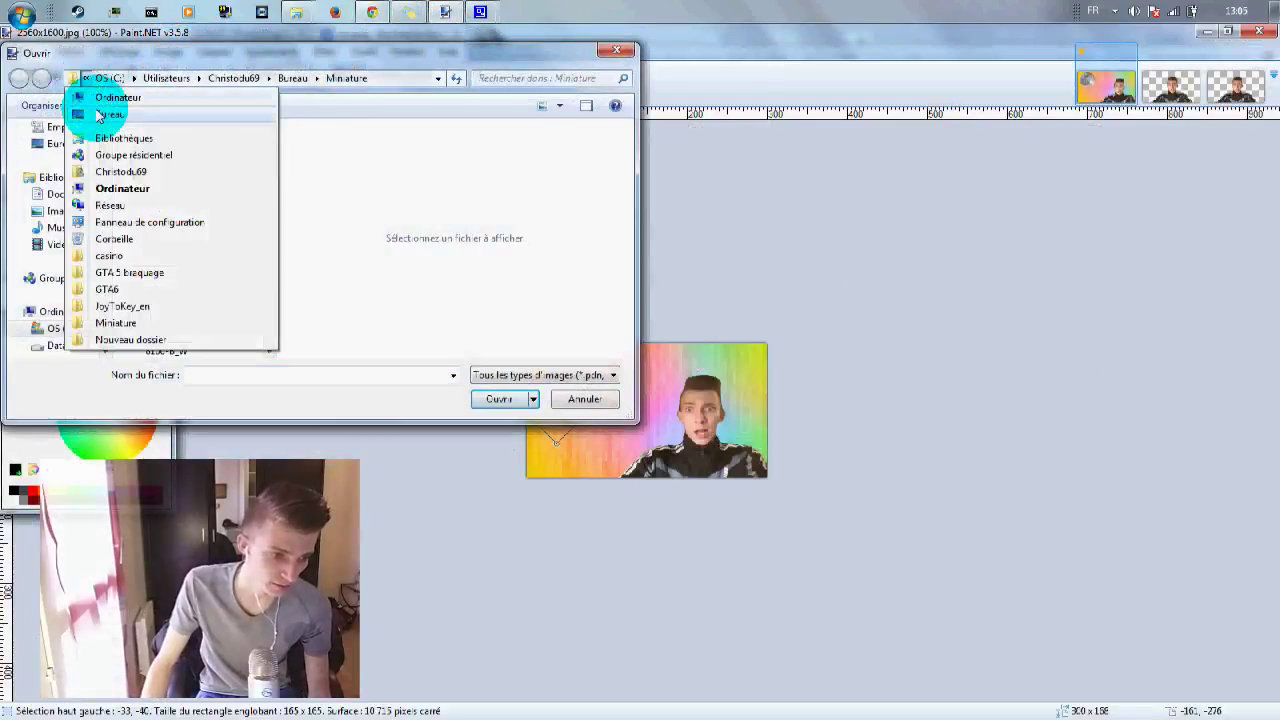
pyautogui.click(99, 115)
pyautogui.moveTo(271, 143); pyautogui.dragTo(277, 251)
pyautogui.doubleClick(223, 206)
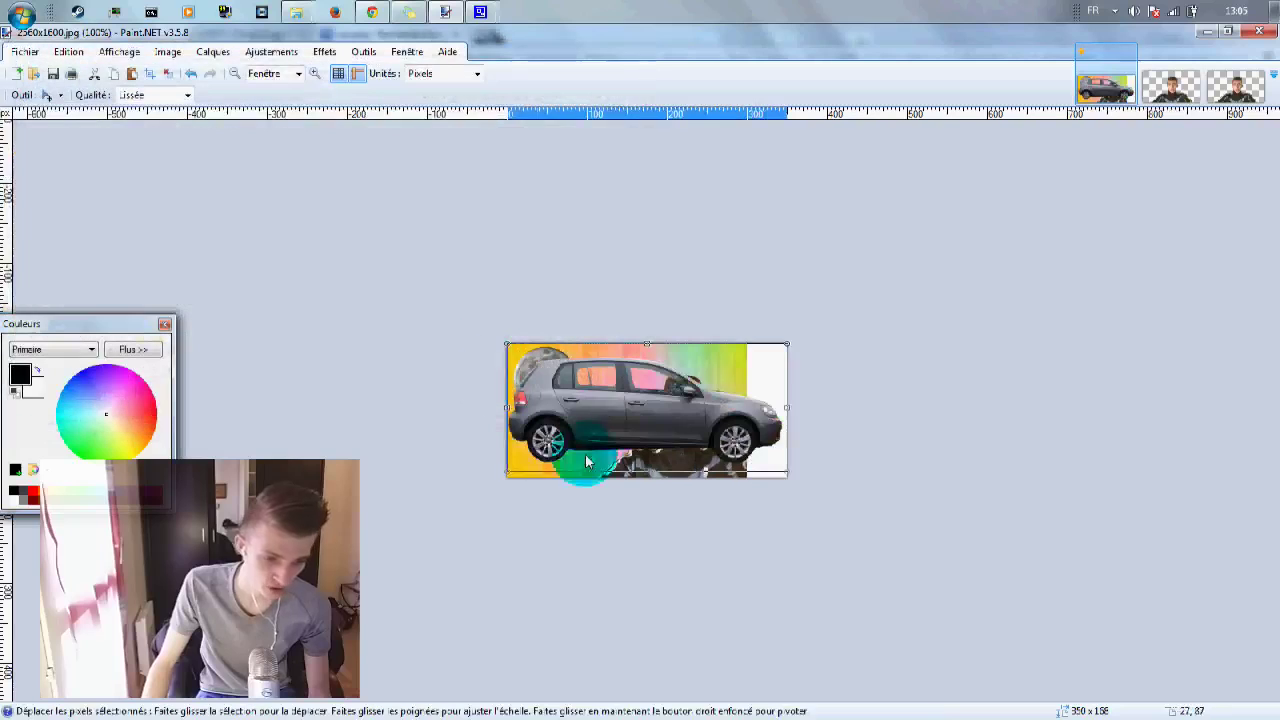
# Try rotating the car layer by 7.58° and undo the rotation.
pyautogui.moveTo(761, 441); pyautogui.dragTo(787, 375)
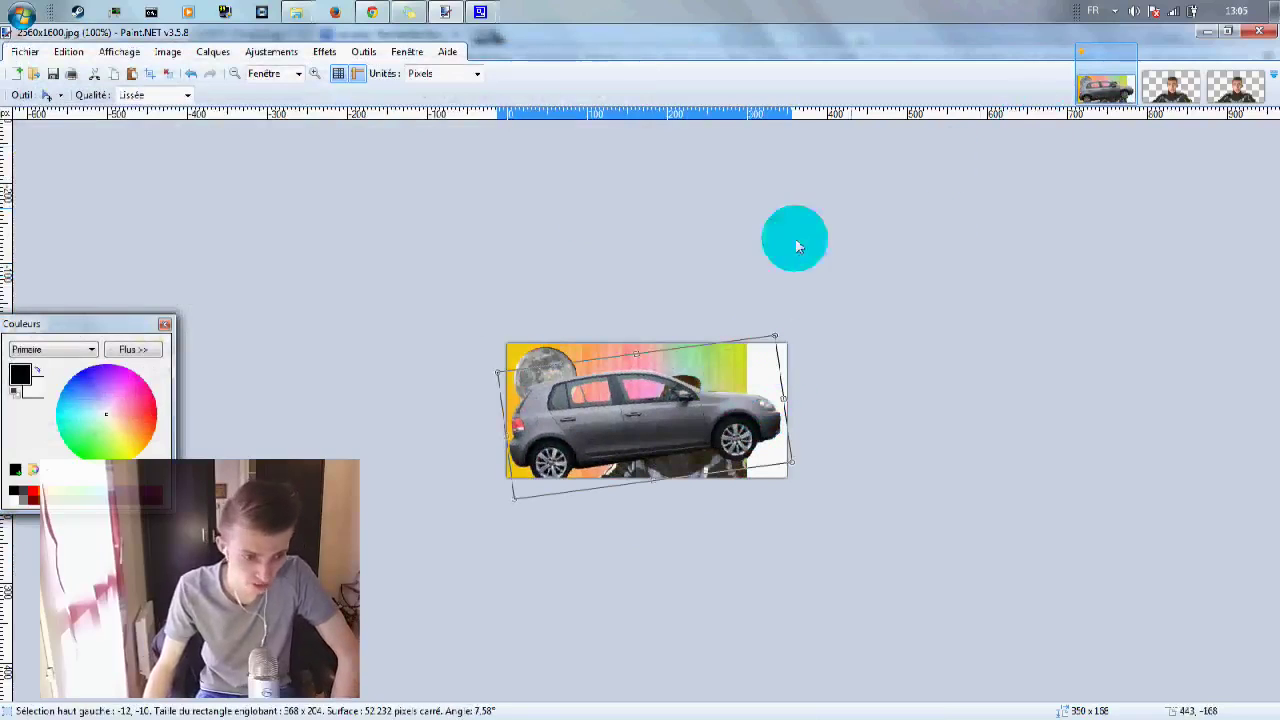
pyautogui.click(190, 77)
pyautogui.click(190, 77)
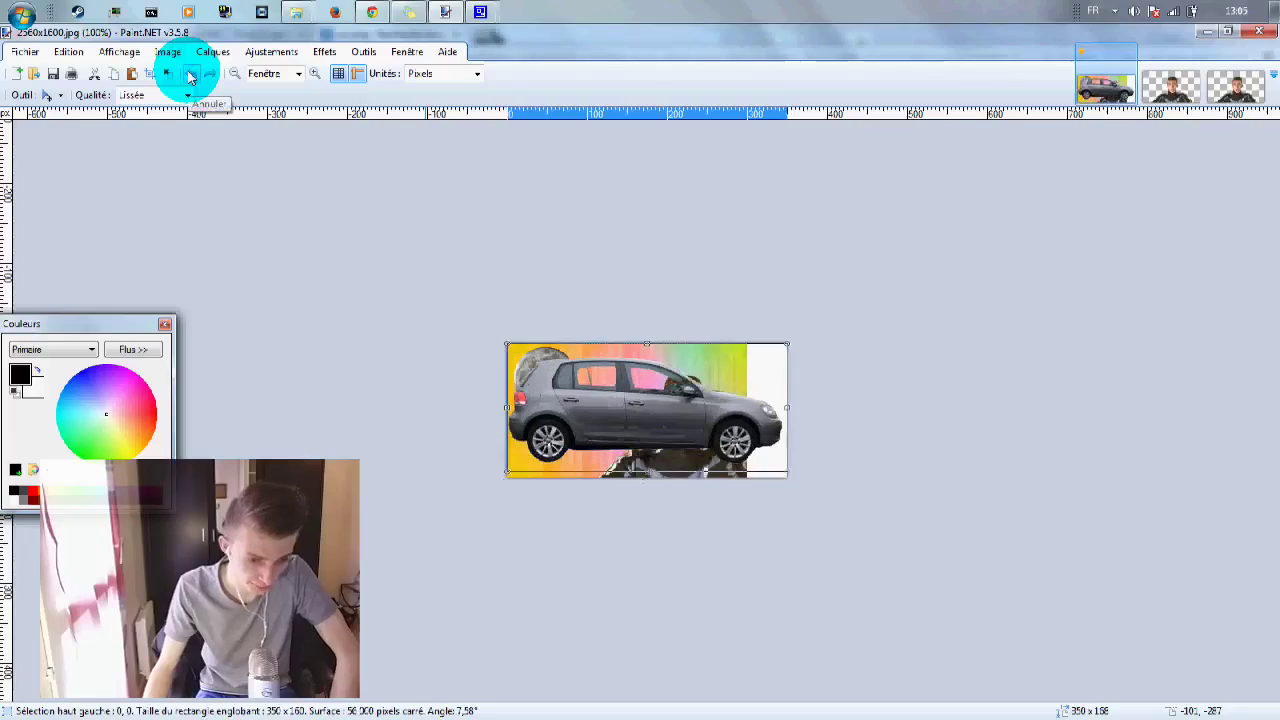
# Undo the car layer import and open the car picture from the desktop as a separate image.
pyautogui.click(190, 77)
pyautogui.doubleClick(727, 40)
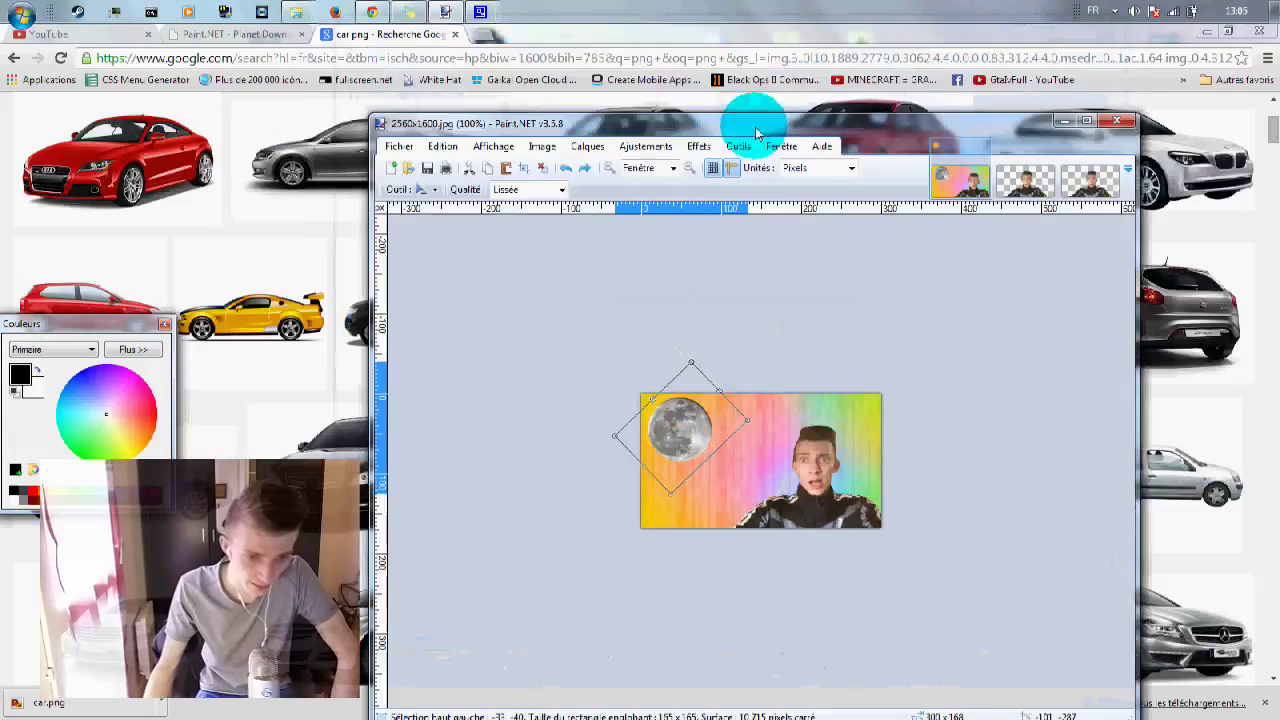
pyautogui.click(1189, 23)
pyautogui.moveTo(685, 123)
pyautogui.mouseDown()
pyautogui.moveTo(877, 86)
pyautogui.moveTo(863, 92)
pyautogui.mouseUp()
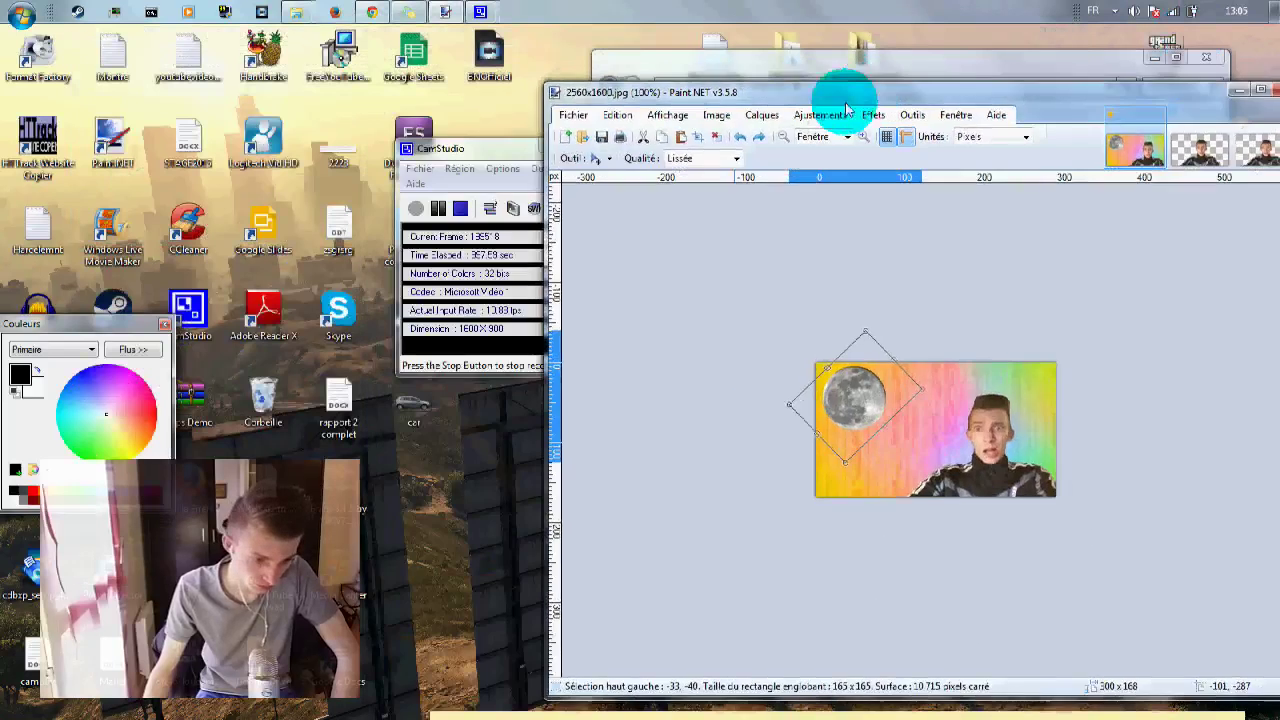
pyautogui.moveTo(835, 415); pyautogui.dragTo(835, 415)
pyautogui.click(943, 366)
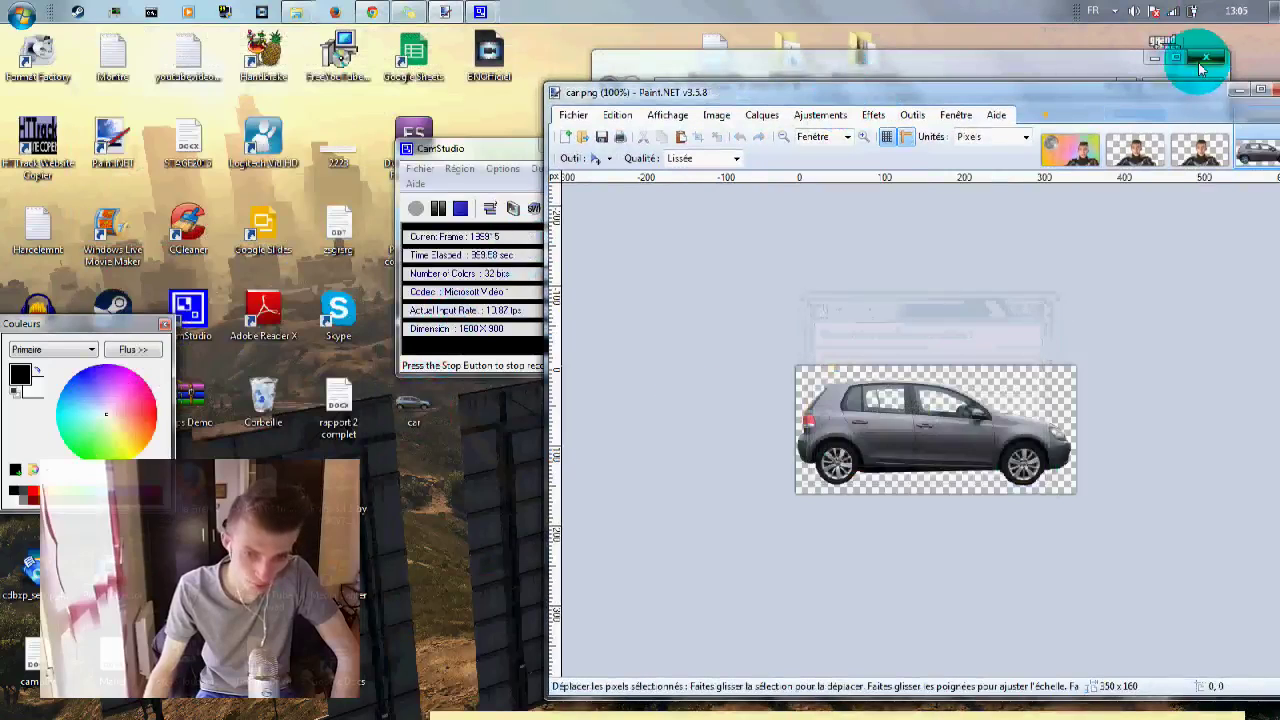
pyautogui.click(1252, 150)
pyautogui.moveTo(1200, 100); pyautogui.dragTo(943, 80)
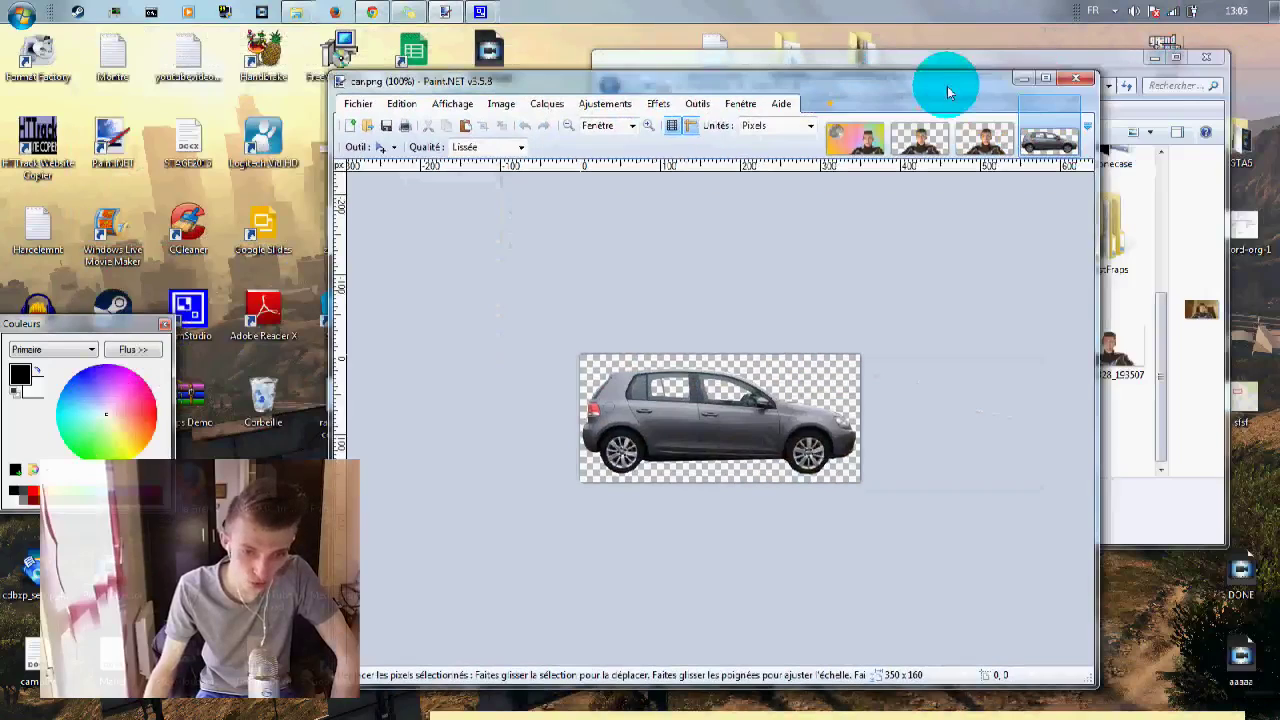
pyautogui.doubleClick(1000, 75)
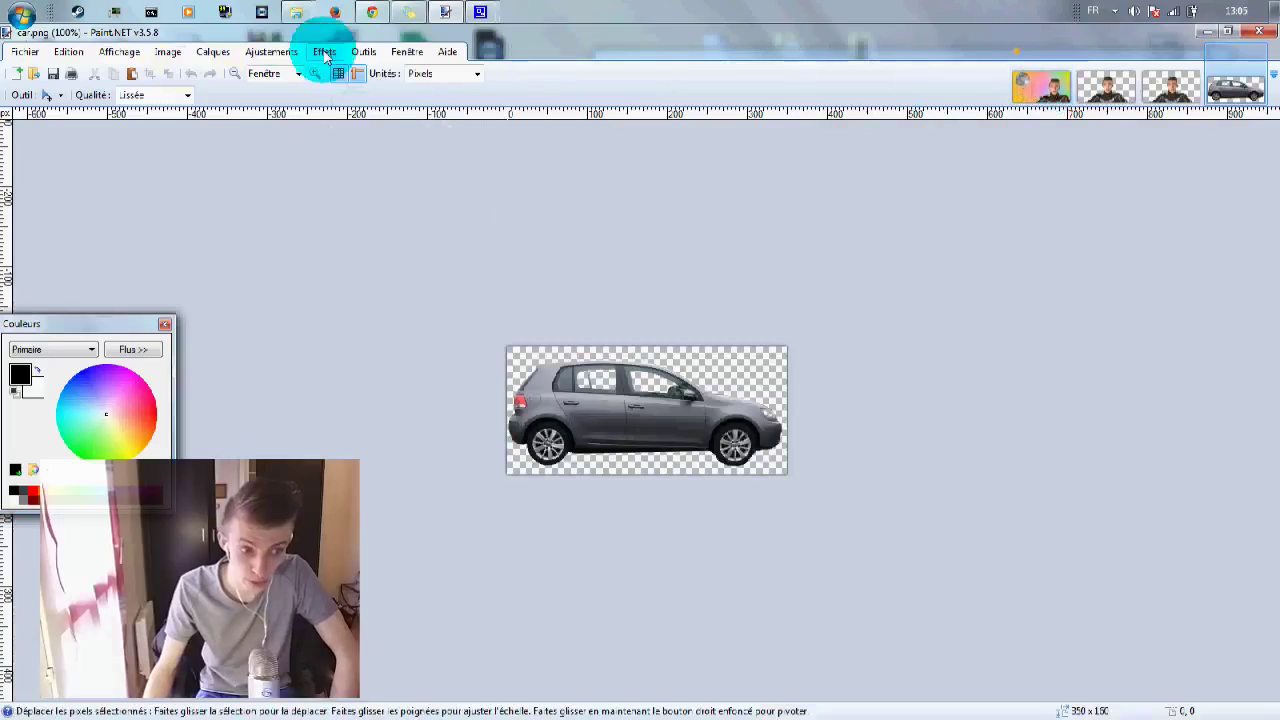
# Resize the car image to 300 pixels wide while keeping its proportions.
pyautogui.click(168, 51)
pyautogui.click(192, 89)
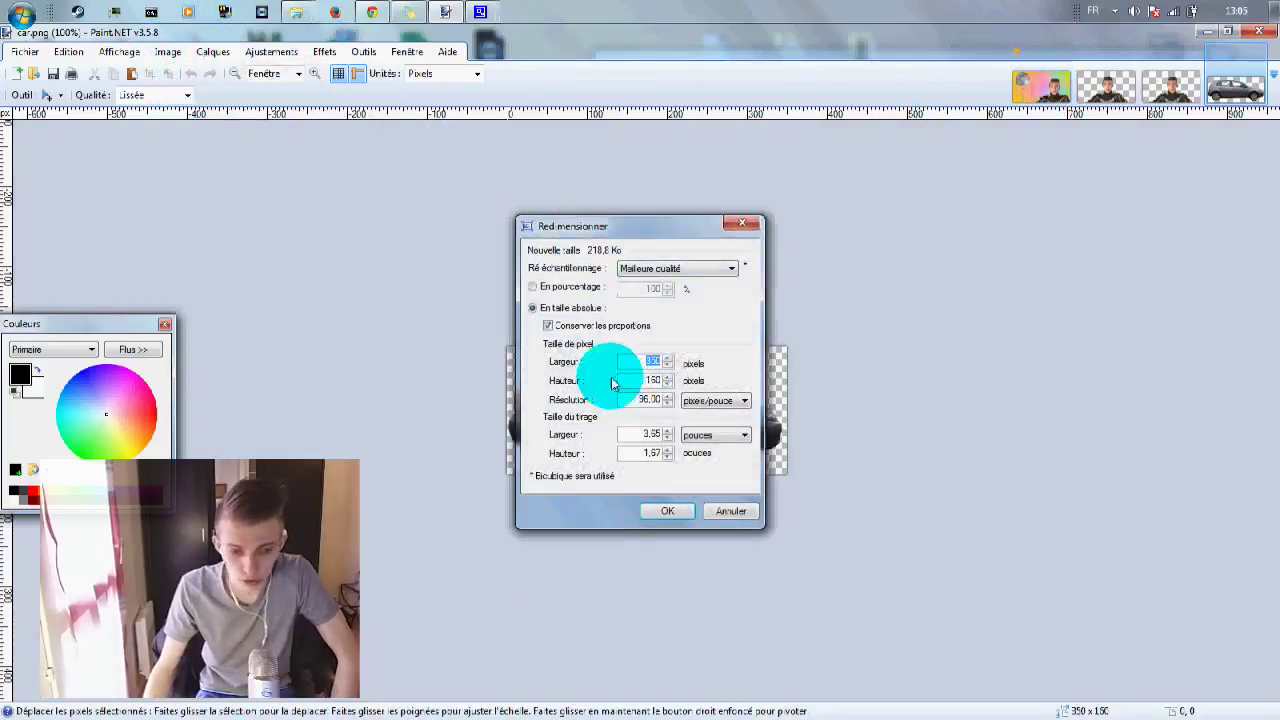
pyautogui.click(598, 328)
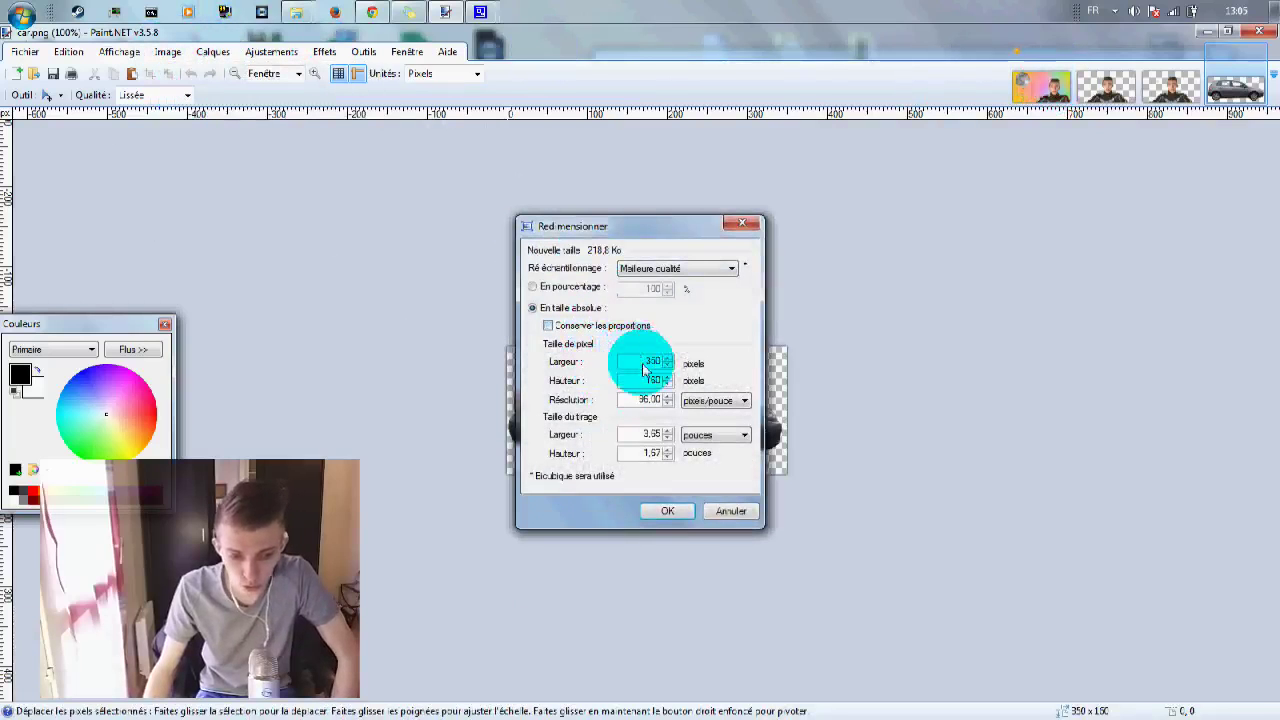
pyautogui.click(604, 326)
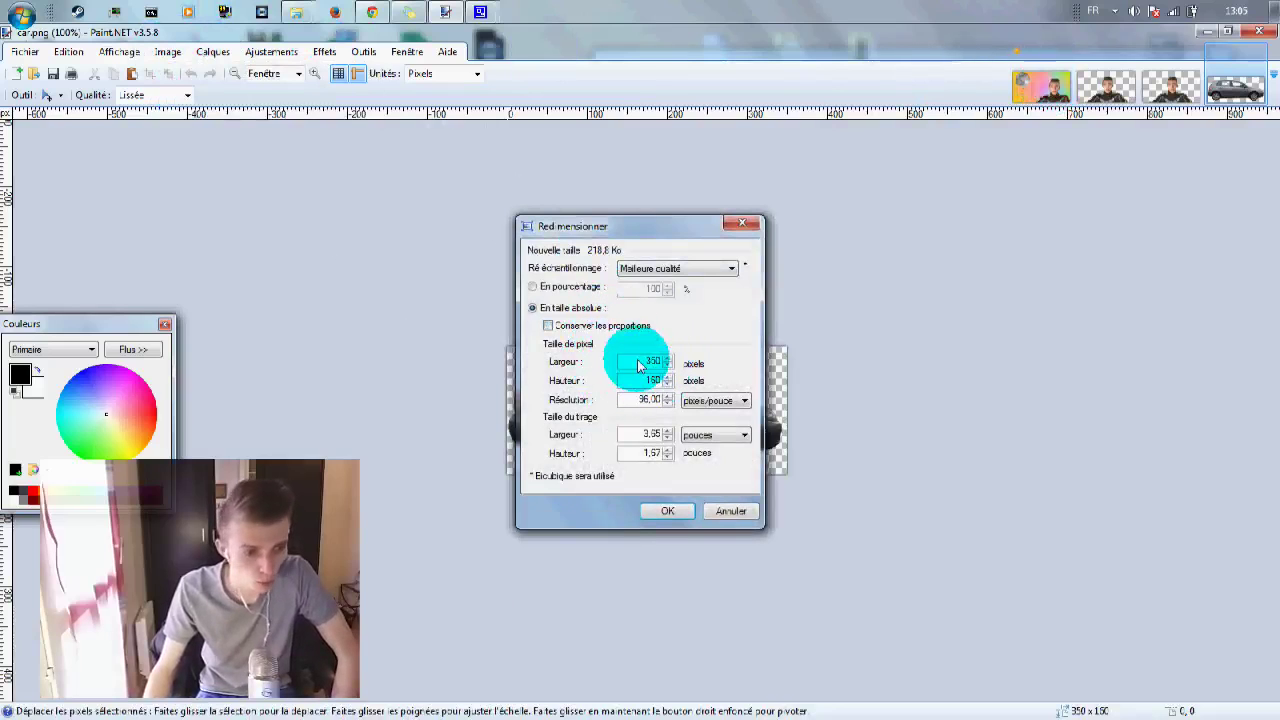
pyautogui.doubleClick(641, 362)
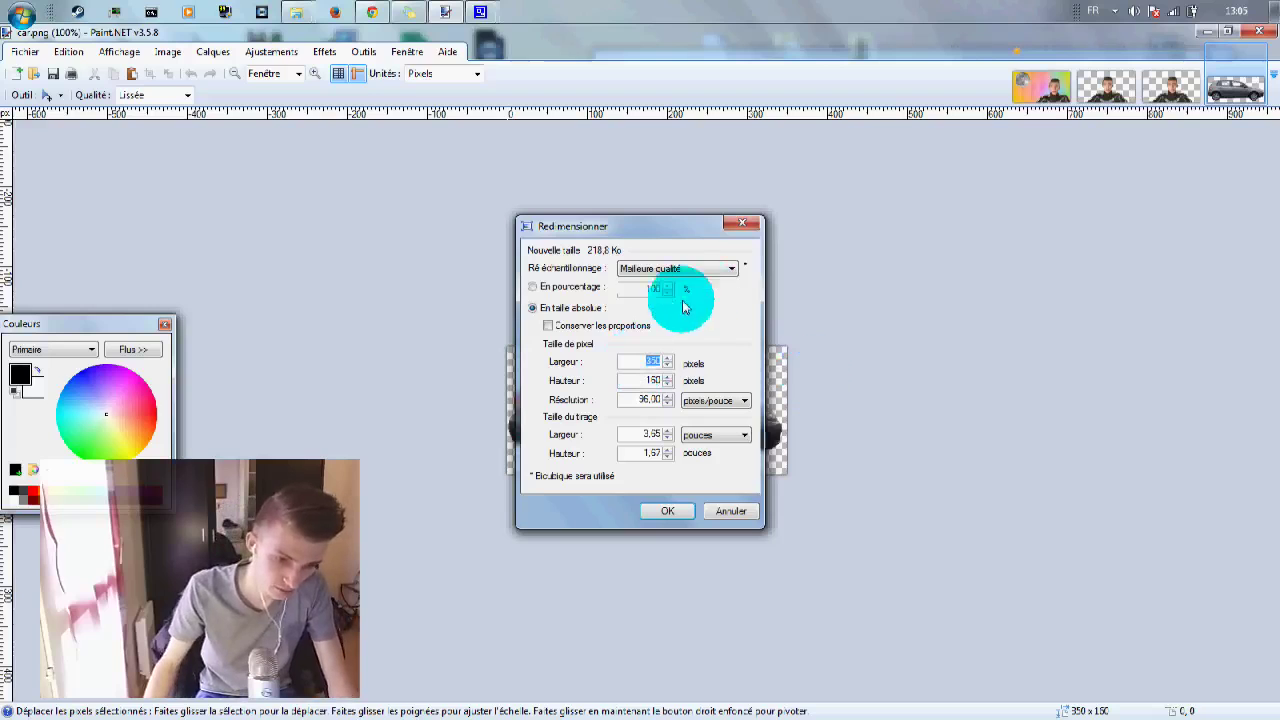
pyautogui.click(630, 326)
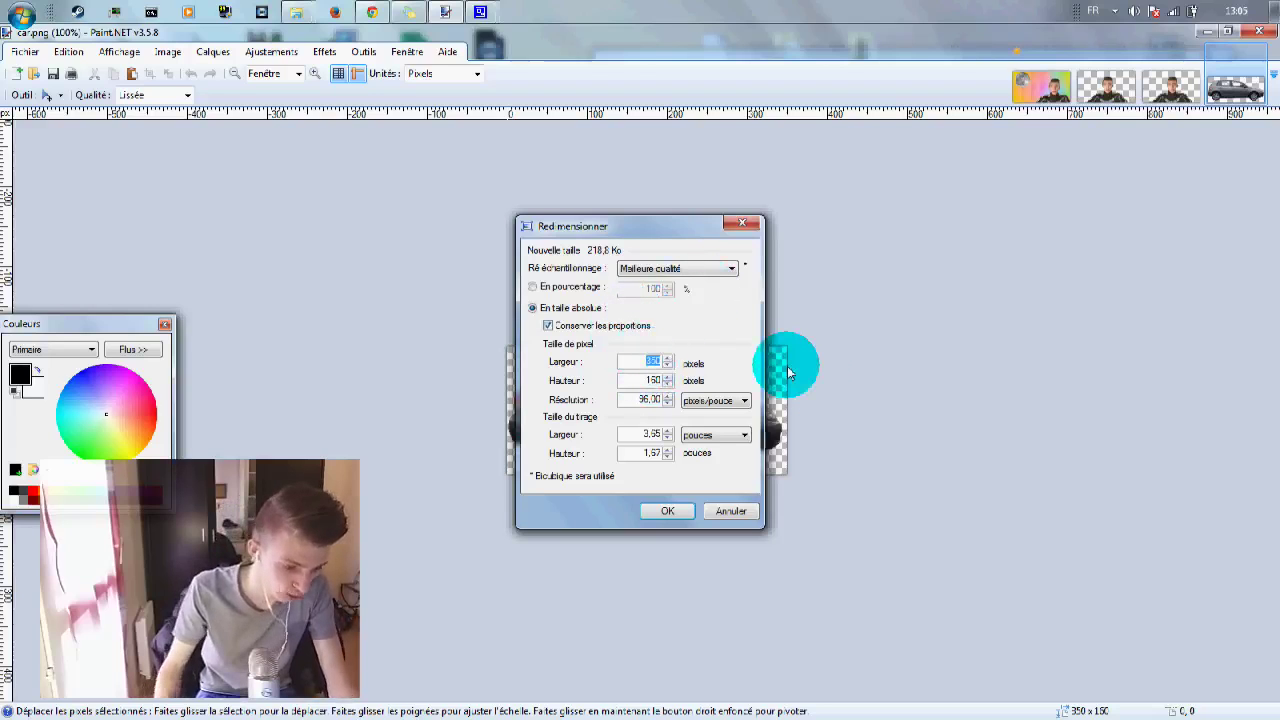
pyautogui.write('168')
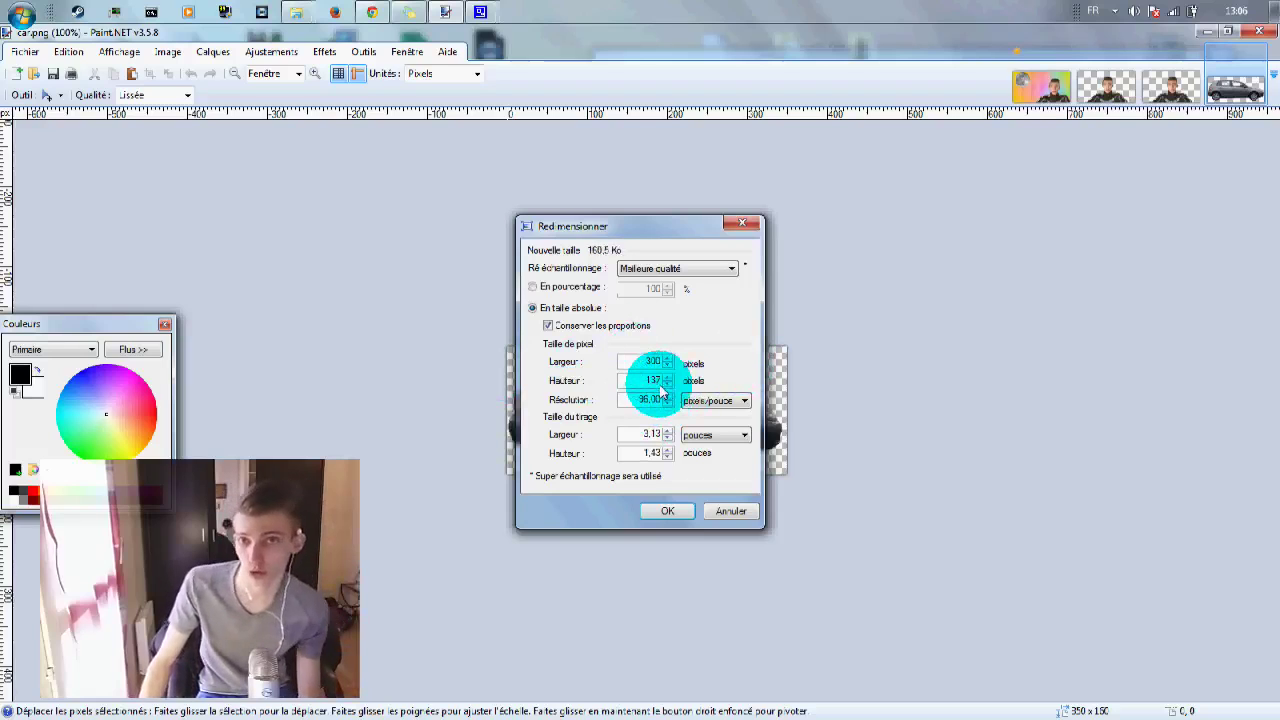
pyautogui.click(670, 510)
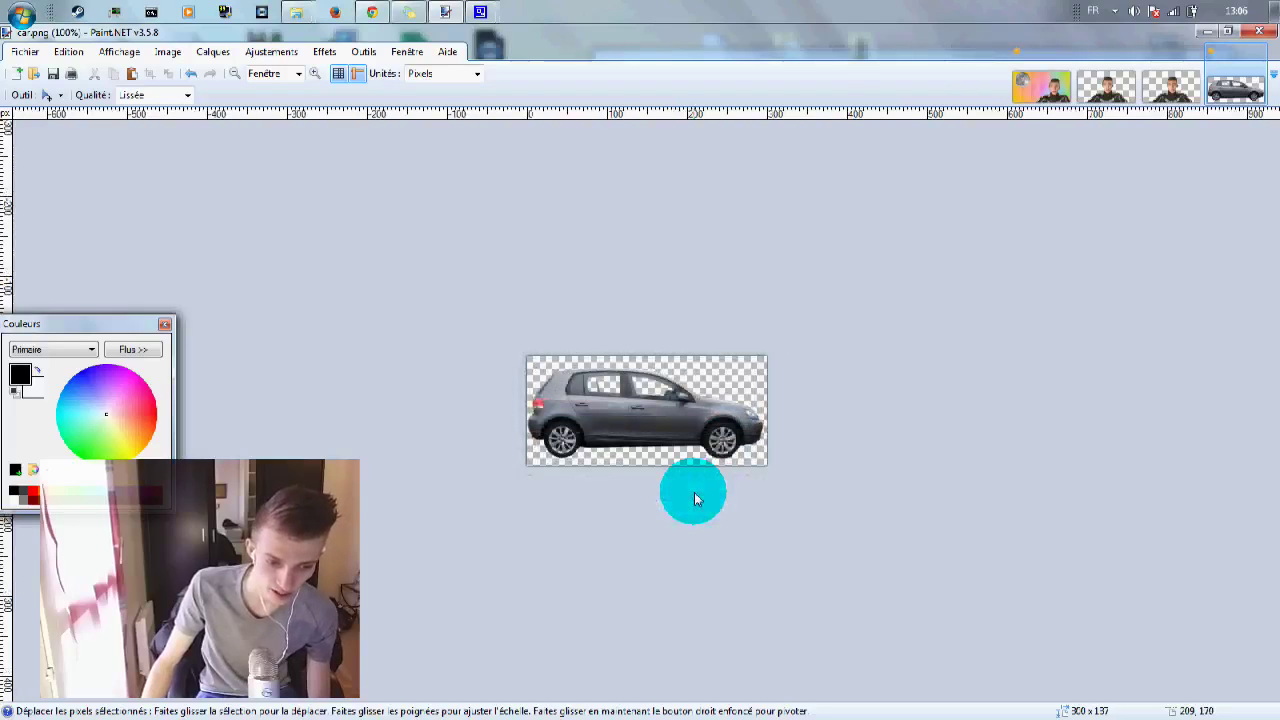
pyautogui.click(178, 53)
pyautogui.click(213, 87)
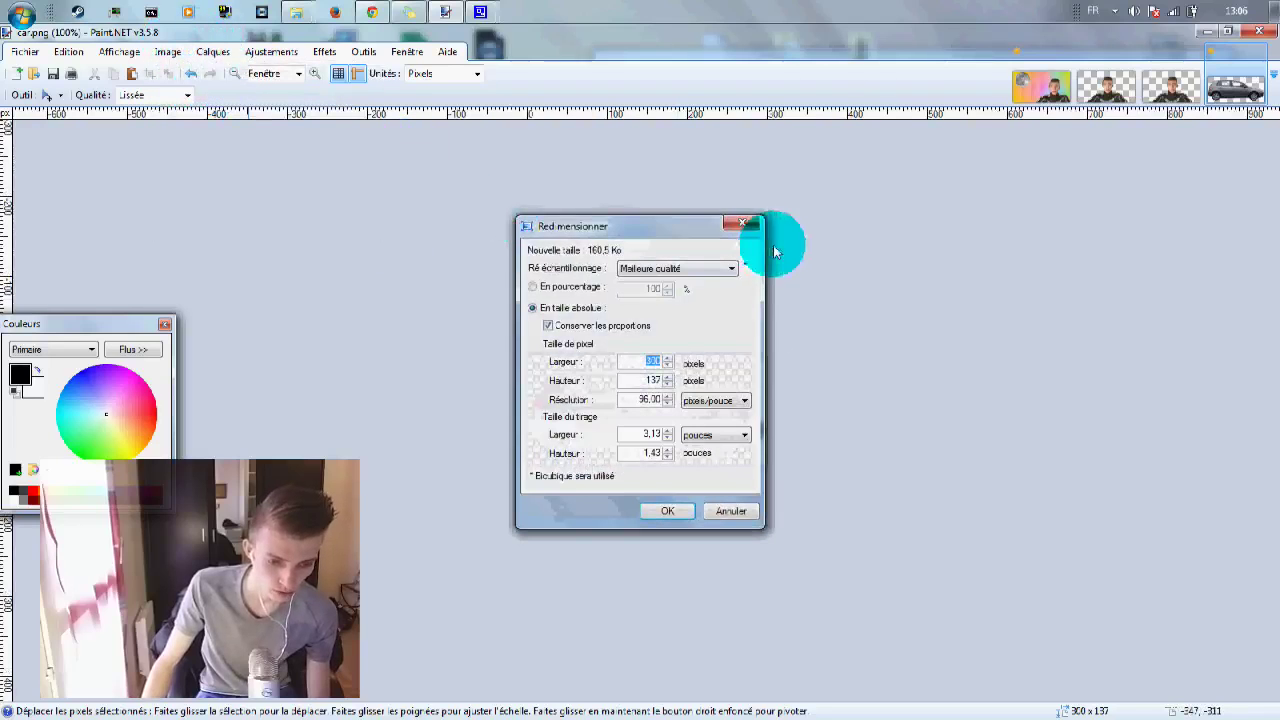
pyautogui.click(744, 231)
# Save the resized car picture under its existing name with the offered PNG settings.
pyautogui.click(25, 51)
pyautogui.click(94, 162)
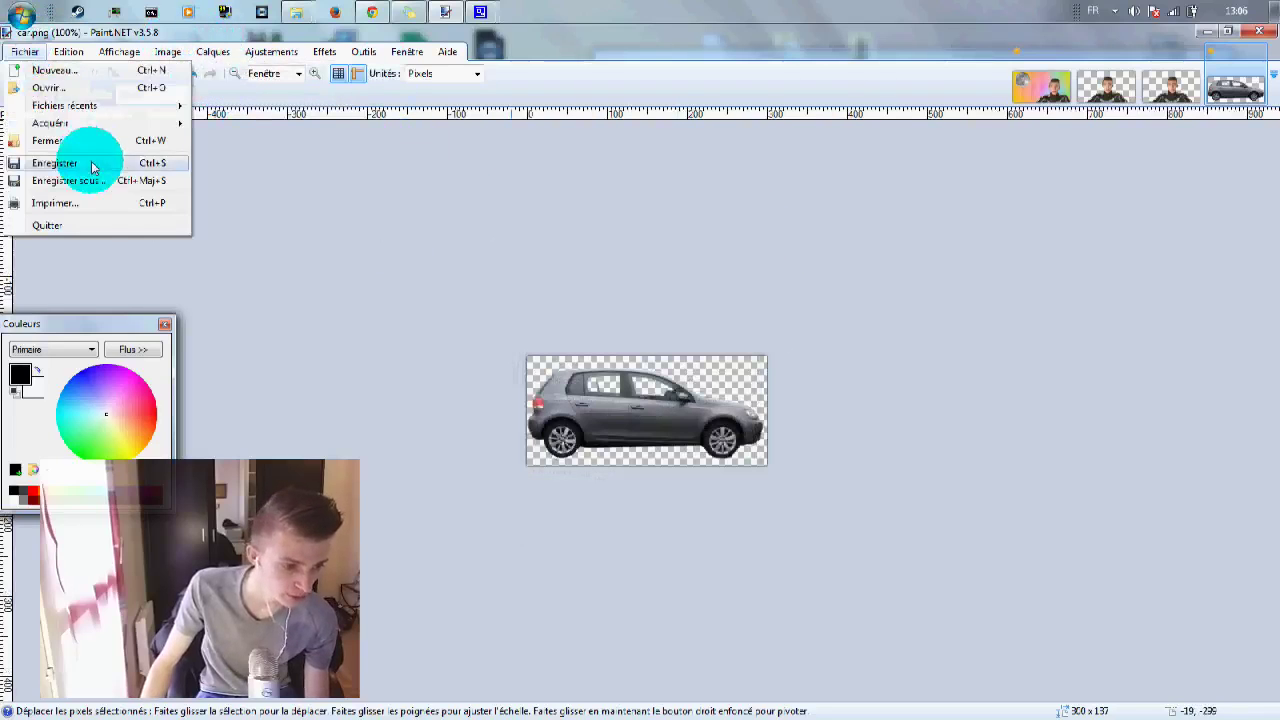
pyautogui.click(462, 406)
# Import the car picture into the thumbnail as a layer, shrinking and tilting it over the moon to about 127 × 90 pixels.
pyautogui.click(1078, 87)
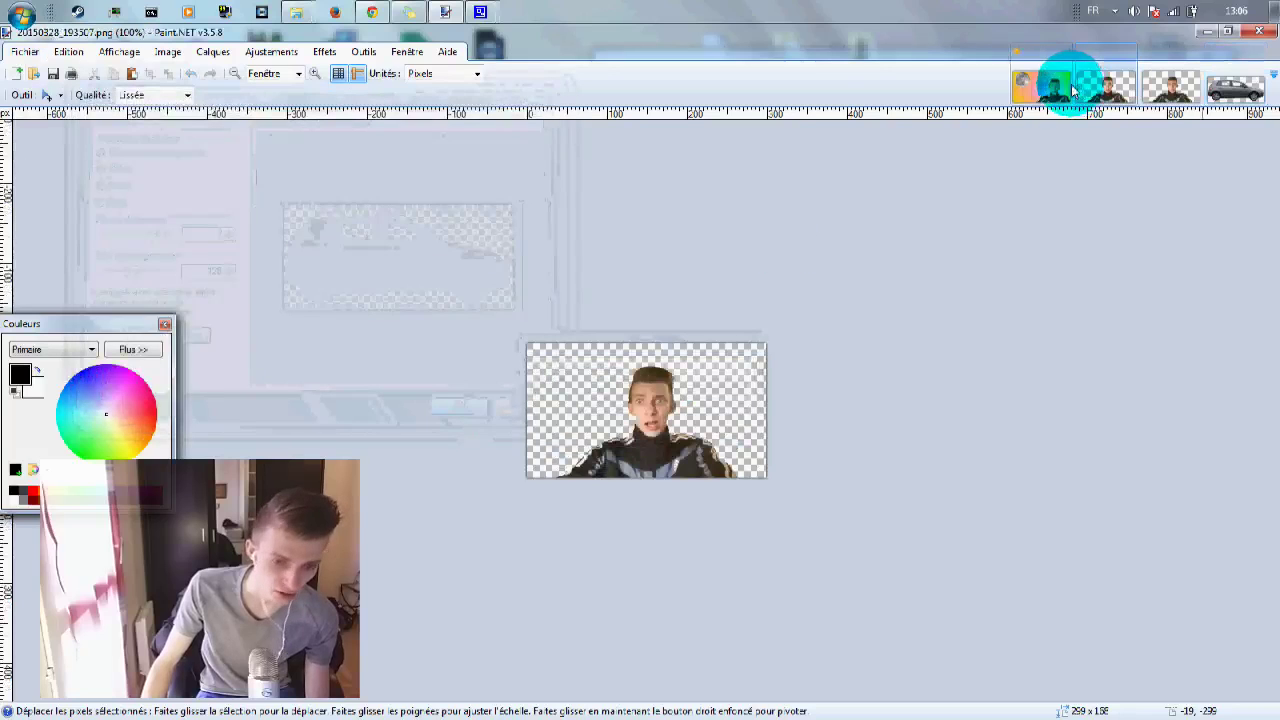
pyautogui.click(1040, 87)
pyautogui.click(213, 51)
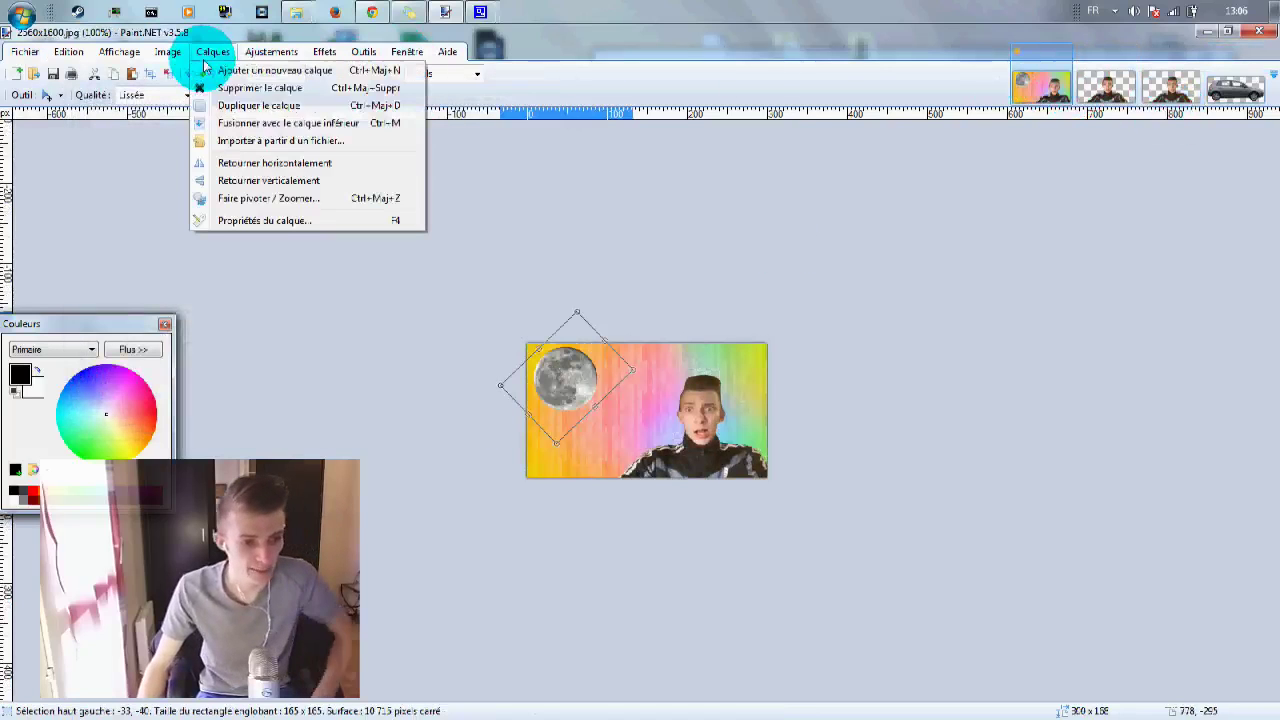
pyautogui.click(330, 141)
pyautogui.moveTo(270, 137); pyautogui.dragTo(190, 210)
pyautogui.doubleClick(190, 210)
pyautogui.moveTo(769, 462); pyautogui.dragTo(614, 366)
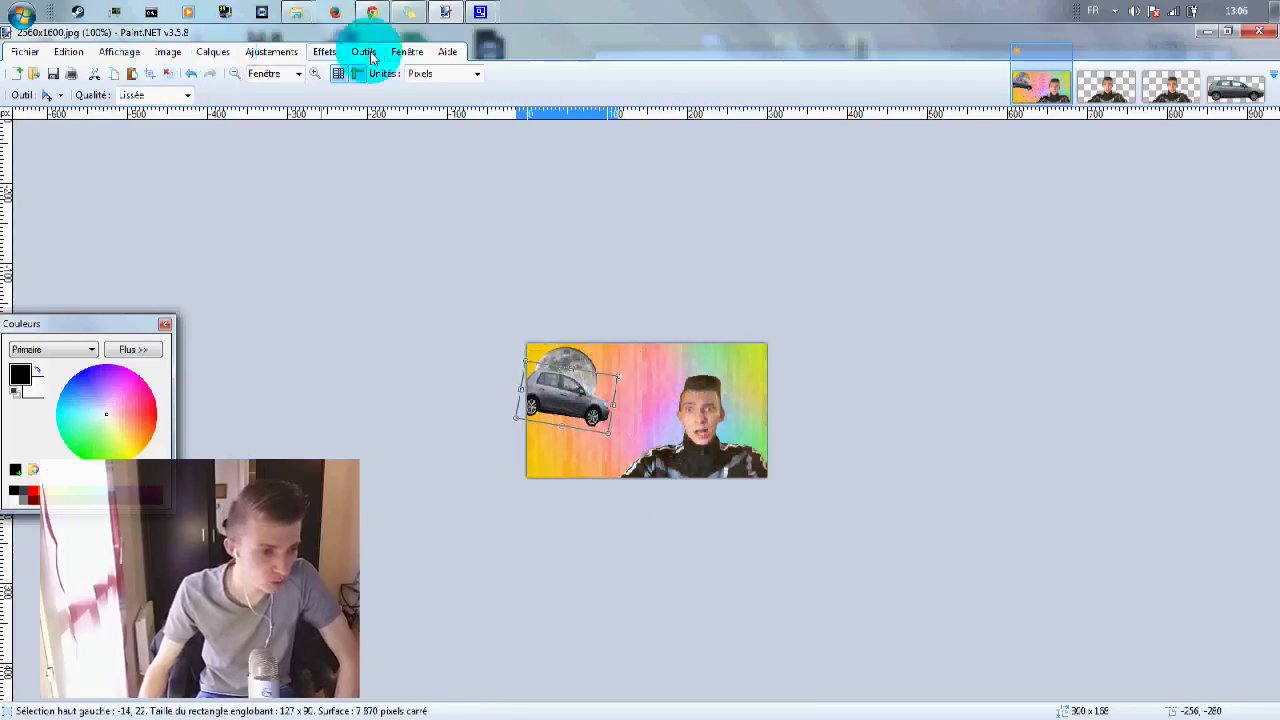
# Apply the Sepia adjustment to the selected car.
pyautogui.click(25, 53)
pyautogui.moveTo(70, 58)
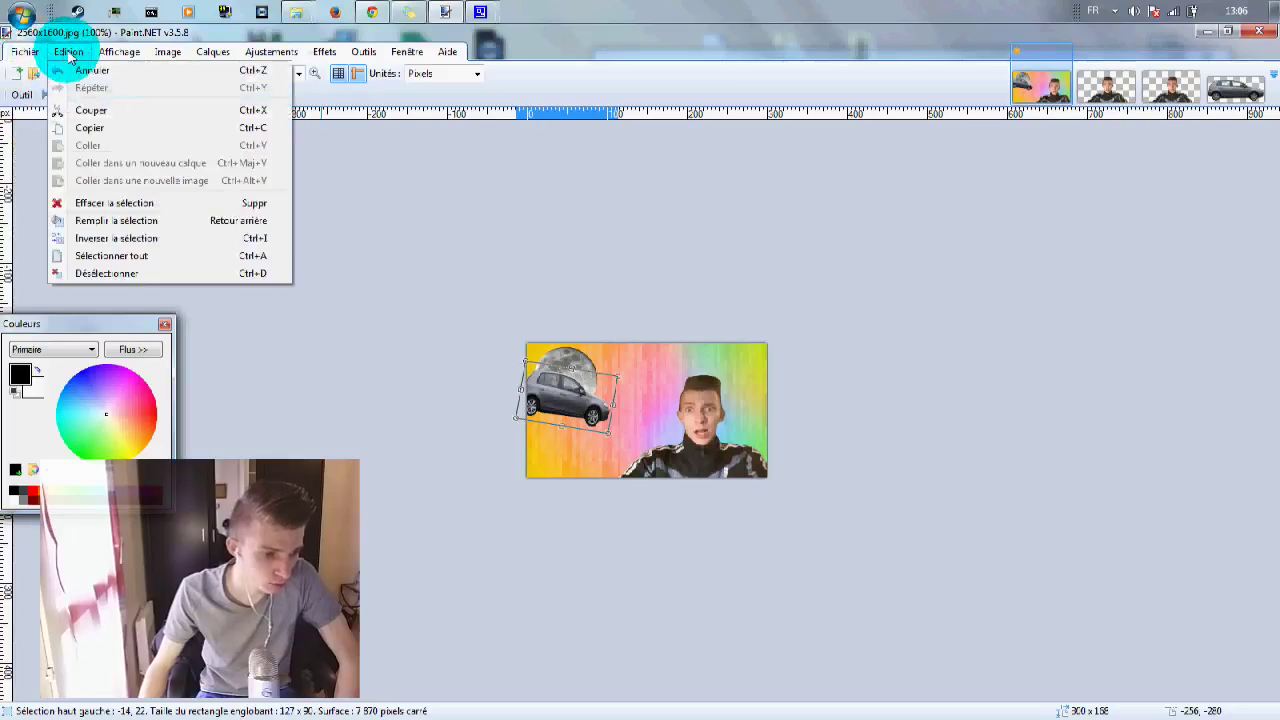
pyautogui.moveTo(155, 52)
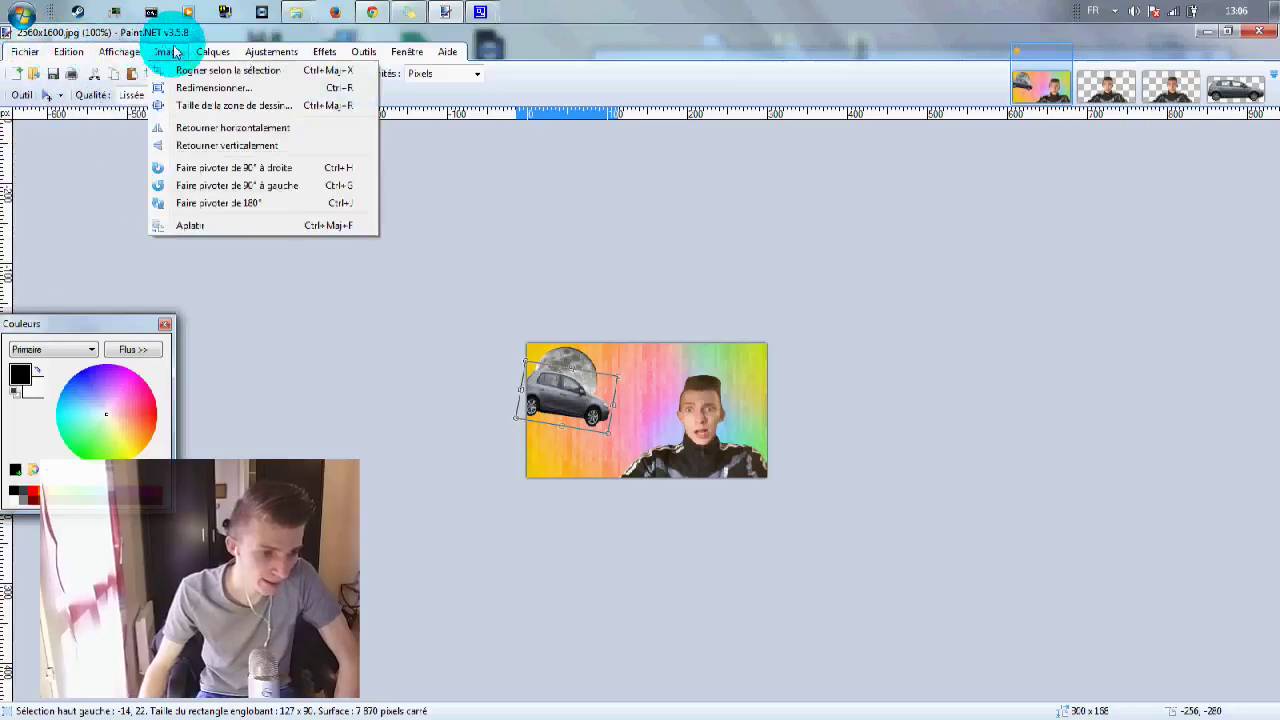
pyautogui.moveTo(210, 55)
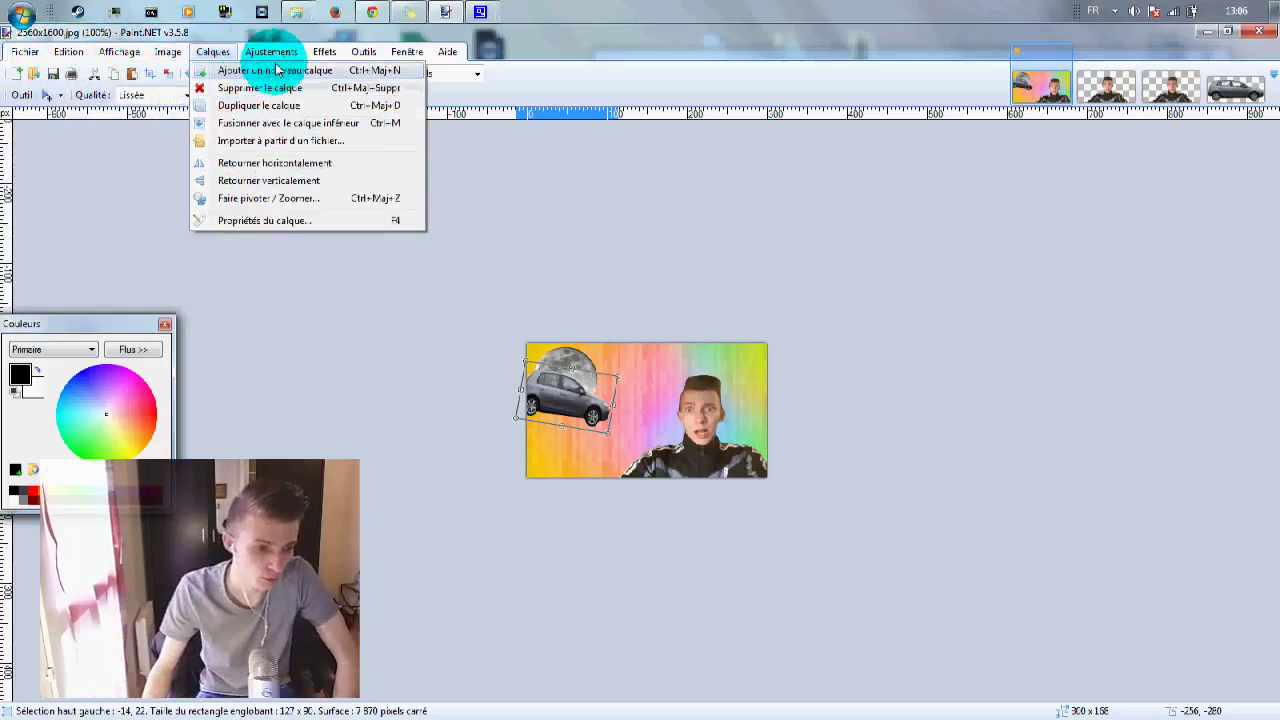
pyautogui.moveTo(285, 52)
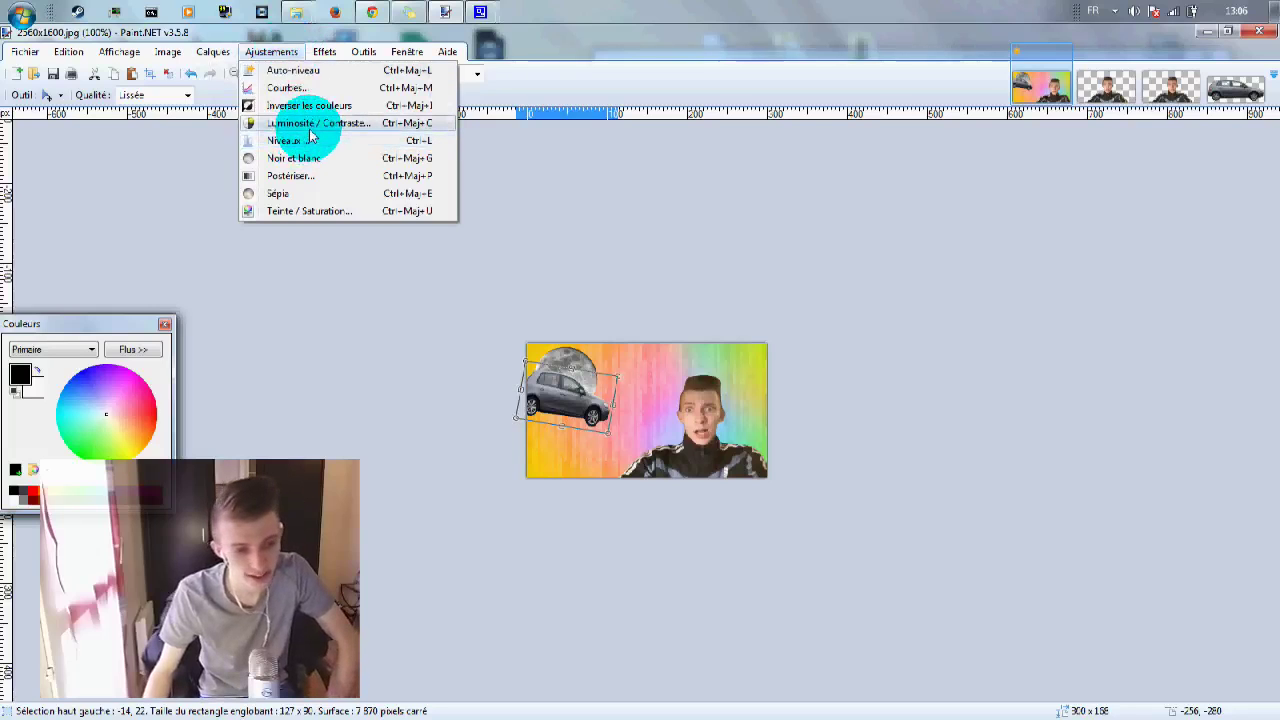
pyautogui.click(313, 200)
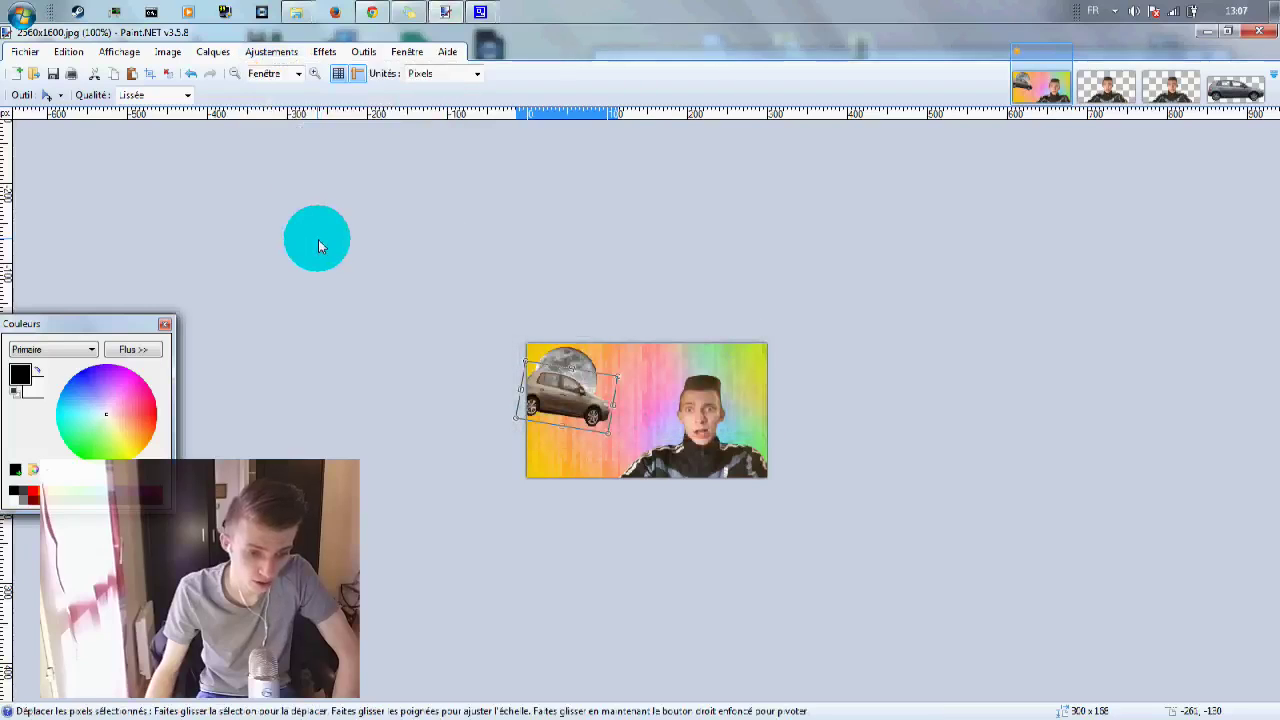
# Move the tilted car to the thumbnail's lower-left corner below the moon and enlarge it to about 199 × 138 pixels.
pyautogui.moveTo(610, 413); pyautogui.dragTo(570, 380)
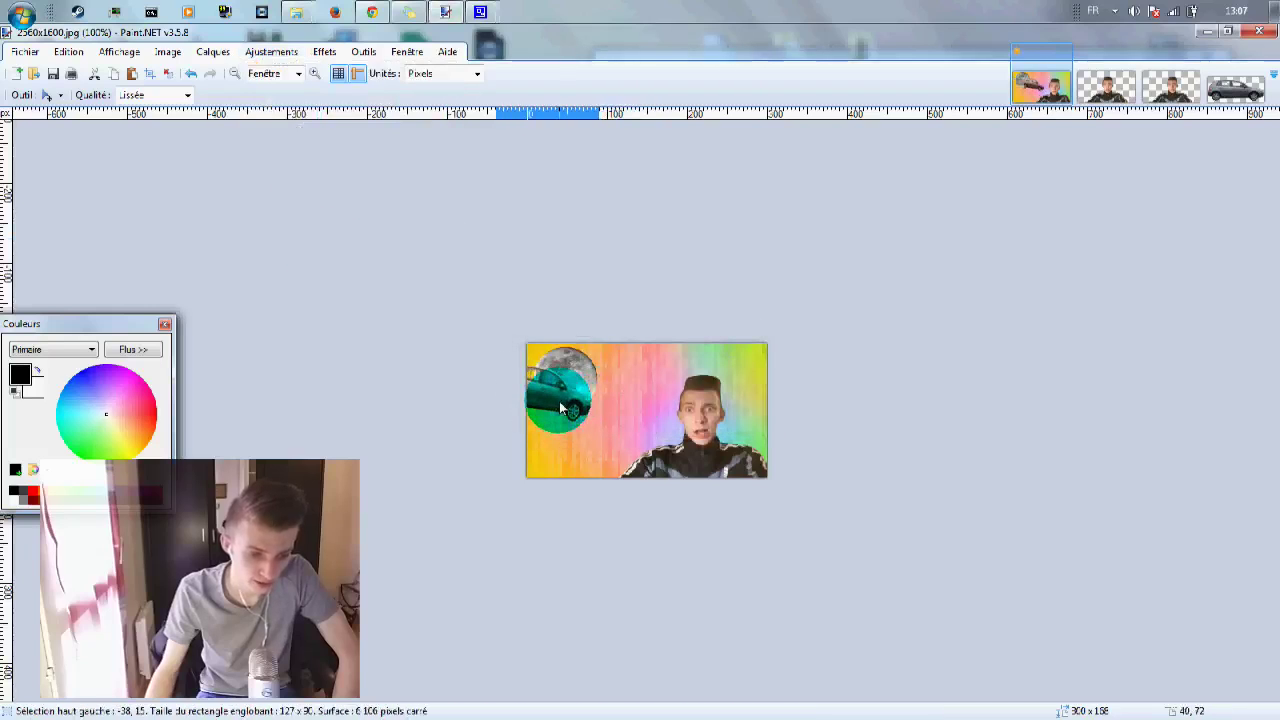
pyautogui.click(276, 56)
pyautogui.click(325, 51)
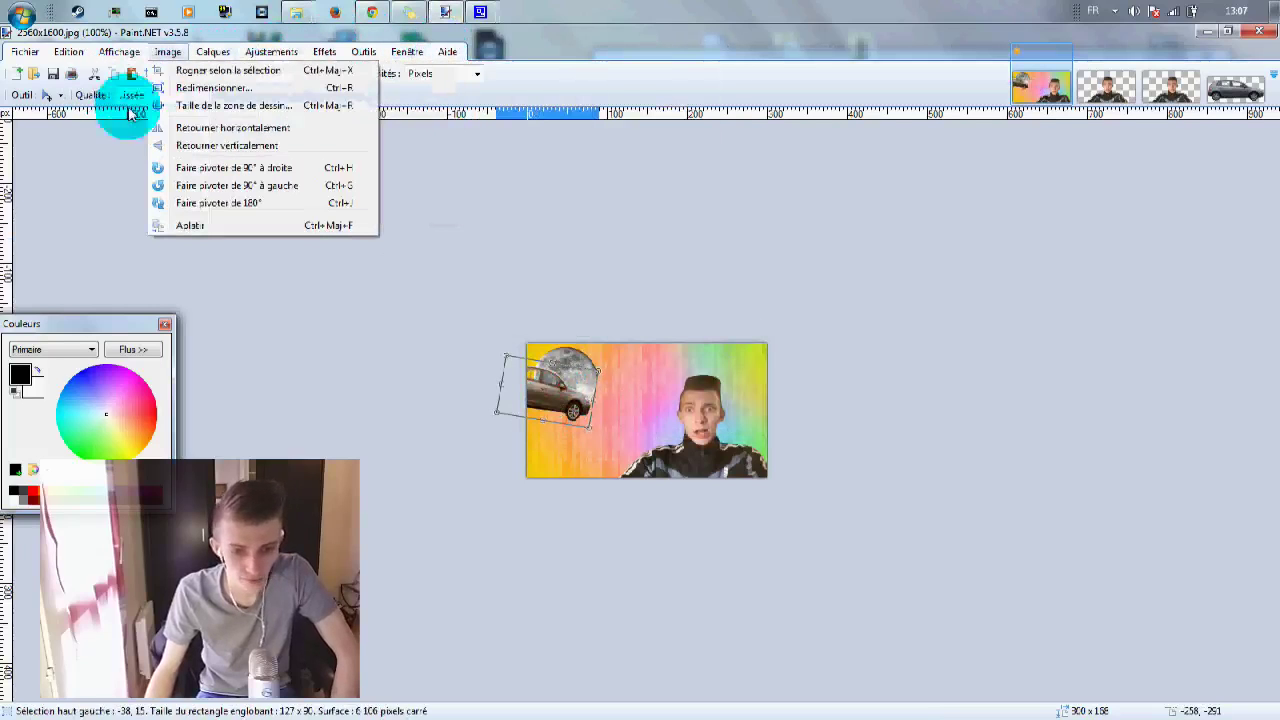
pyautogui.click(1035, 385)
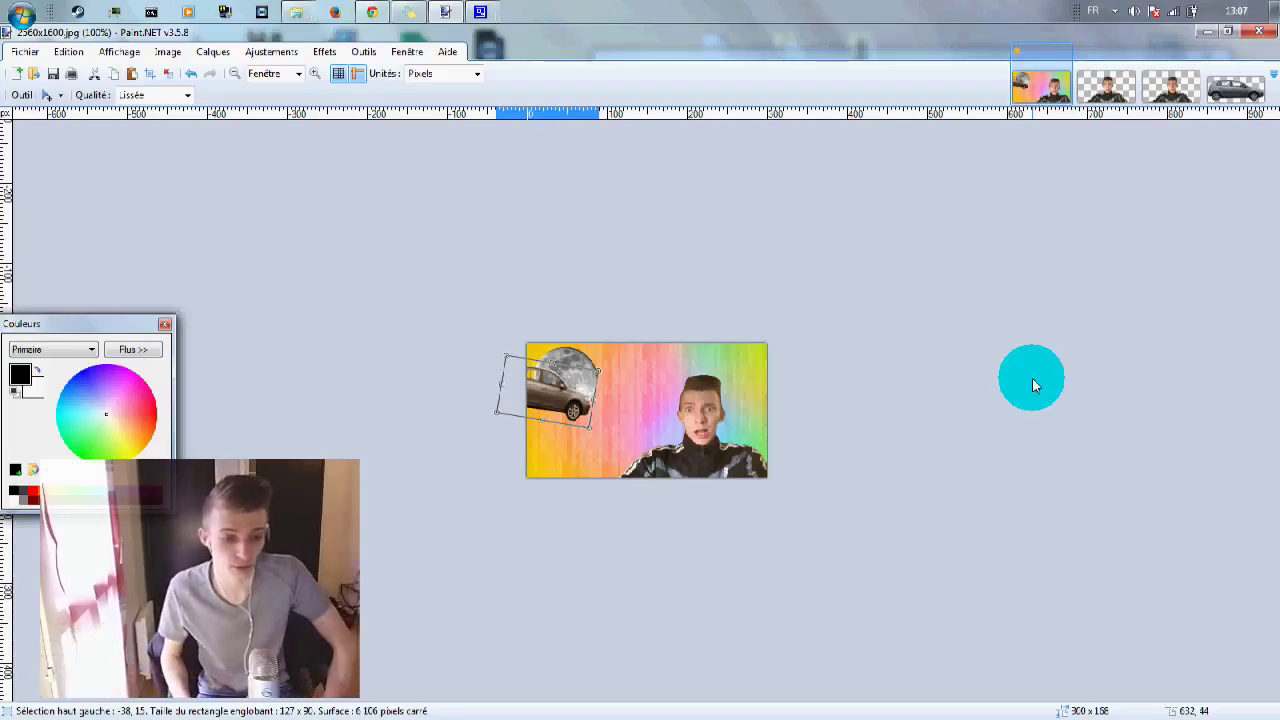
pyautogui.moveTo(600, 366); pyautogui.dragTo(623, 458)
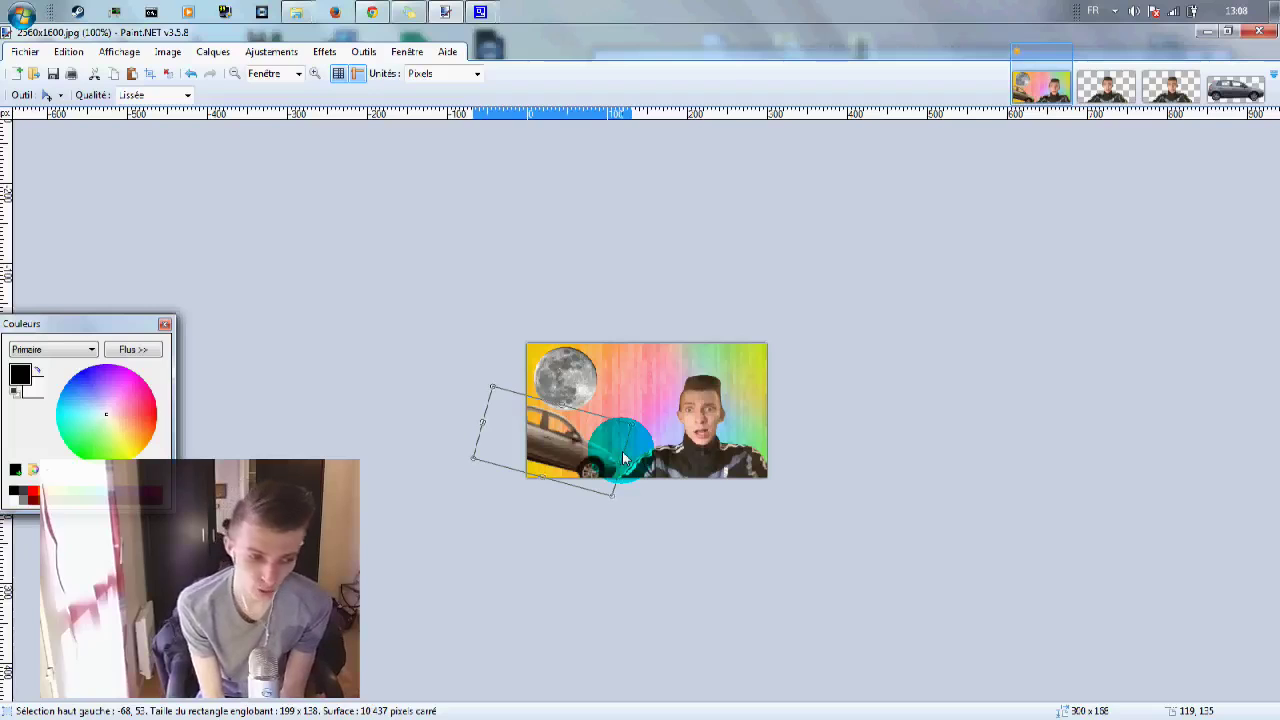
# Add the sample text "feesfse" over the car in white, bold Arial at size 22.
pyautogui.click(22, 94)
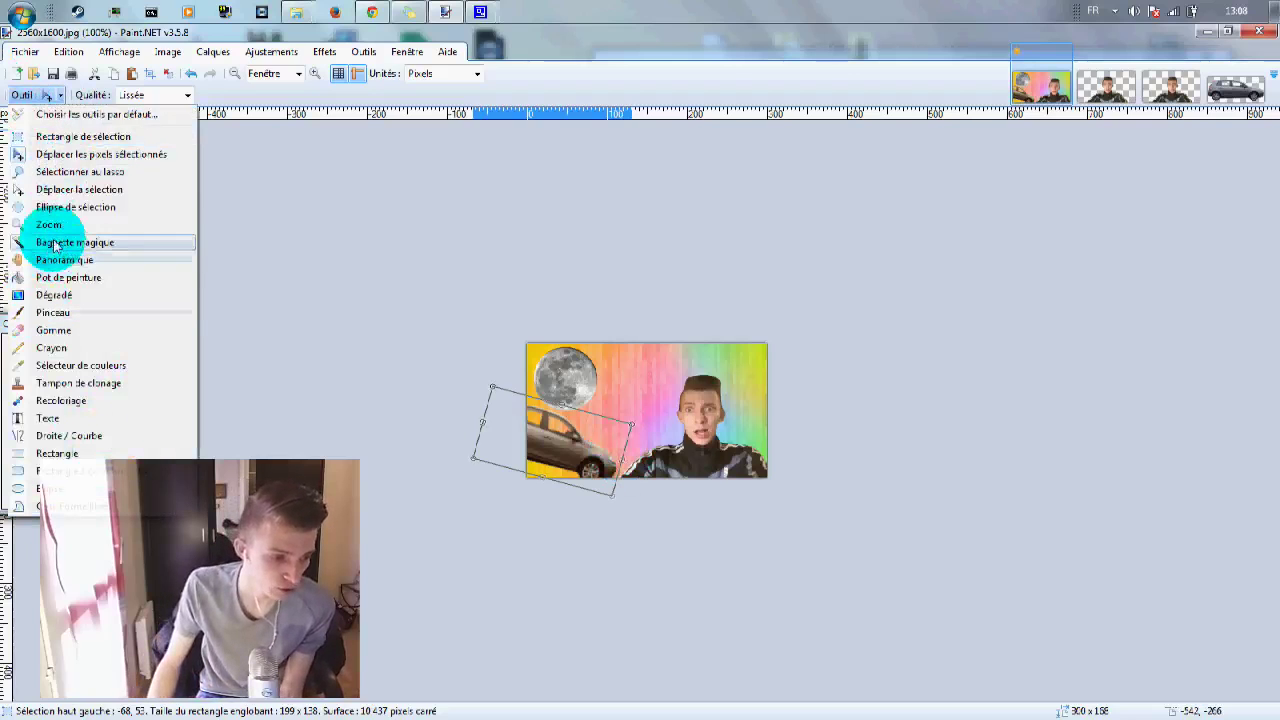
pyautogui.click(141, 420)
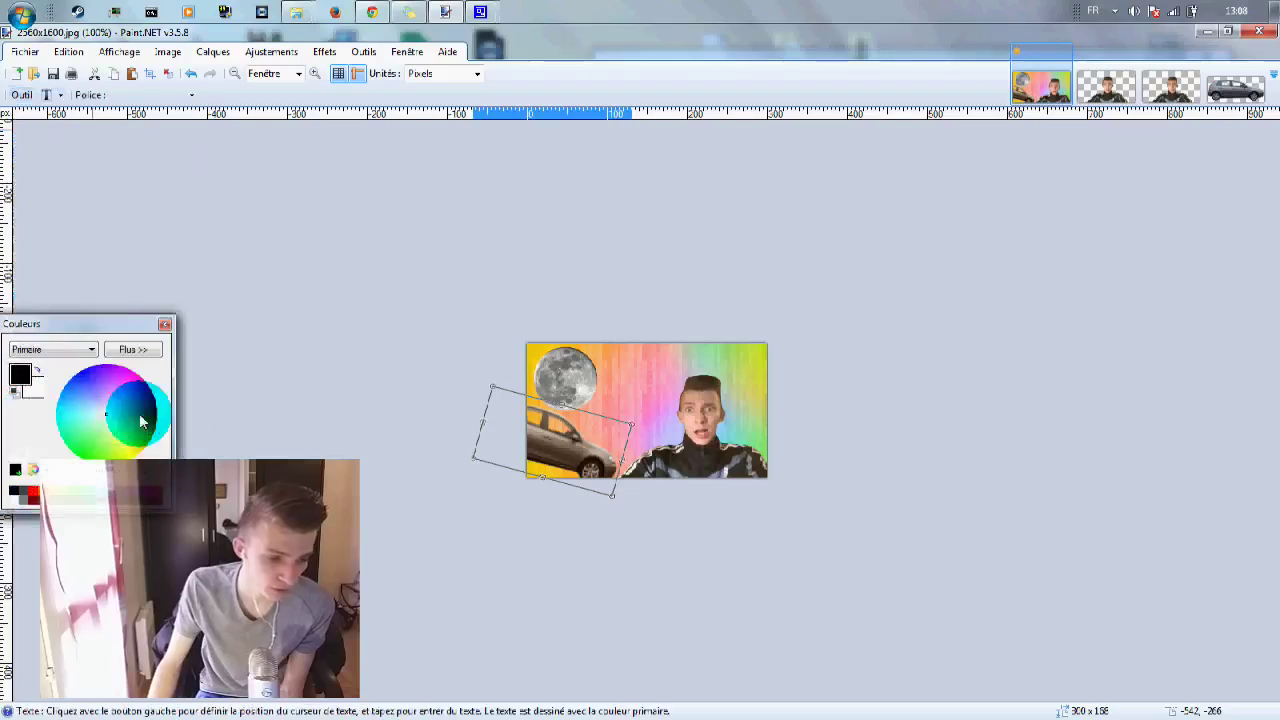
pyautogui.click(593, 418)
pyautogui.write('reesrser')
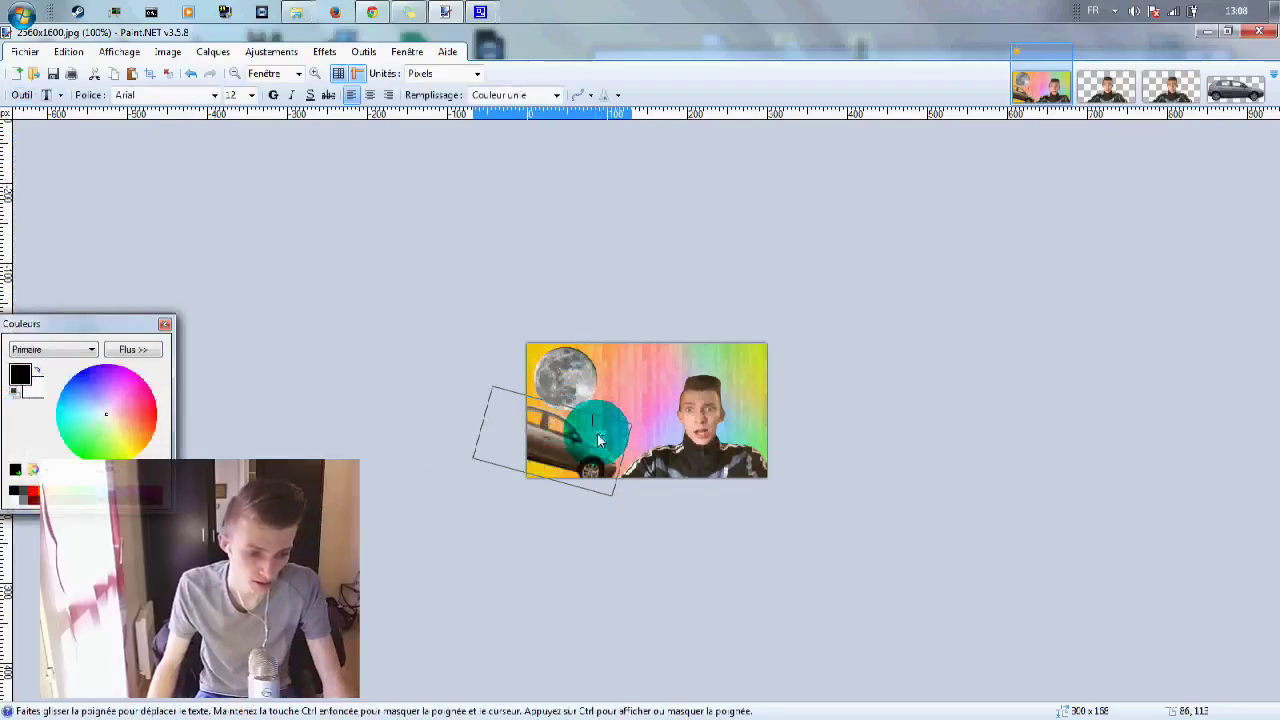
pyautogui.click(20, 503)
pyautogui.click(251, 95)
pyautogui.click(243, 209)
pyautogui.moveTo(689, 450); pyautogui.dragTo(614, 458)
pyautogui.click(272, 95)
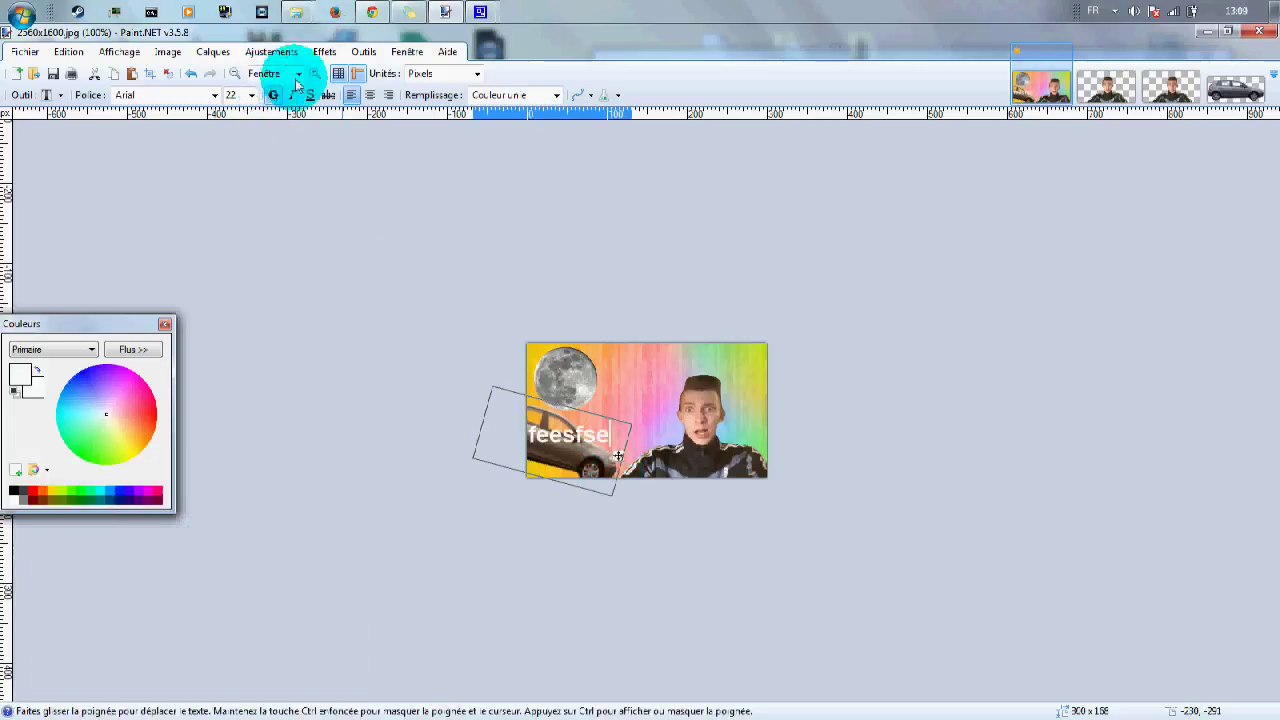
pyautogui.moveTo(480, 12)
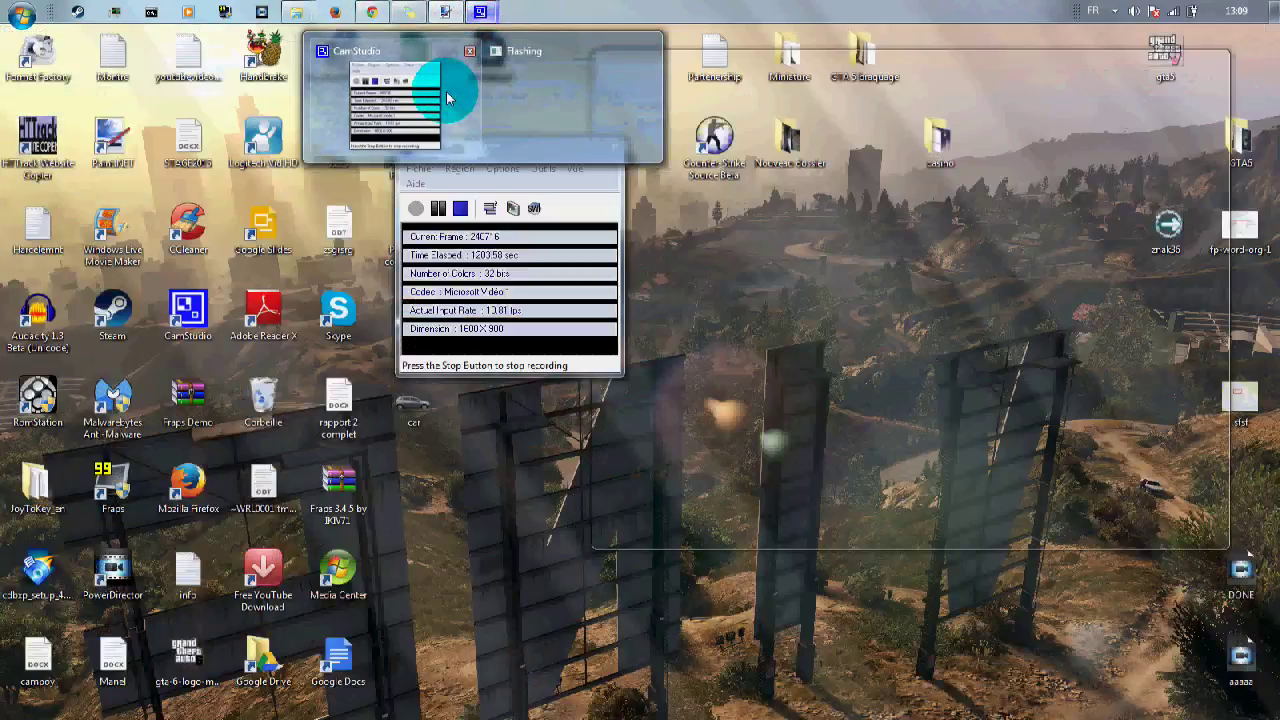